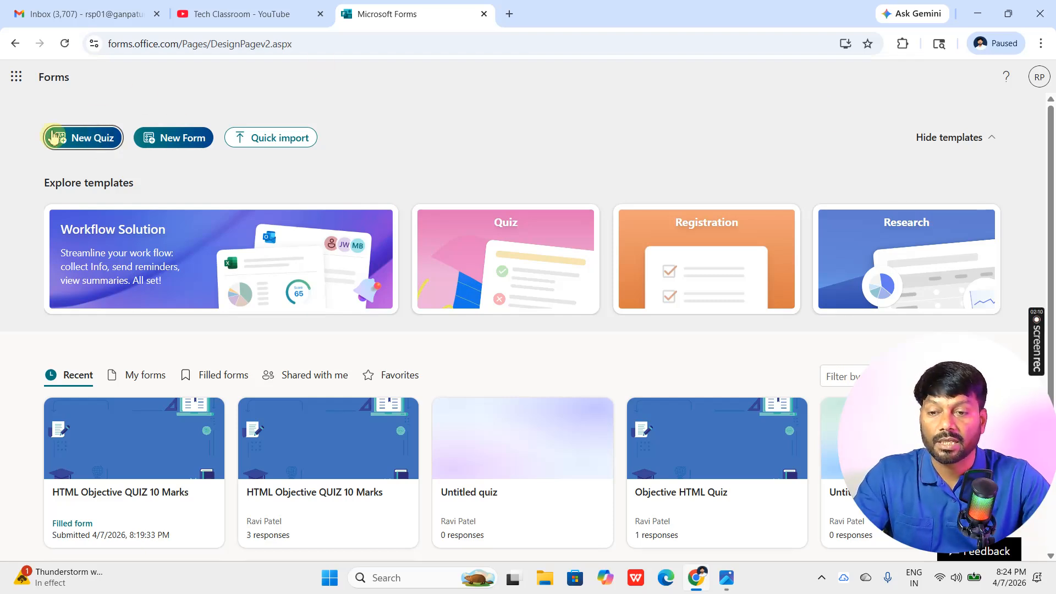
# Create a new quiz and title it "Objective HTML Quiz"
pyautogui.click(89, 148)
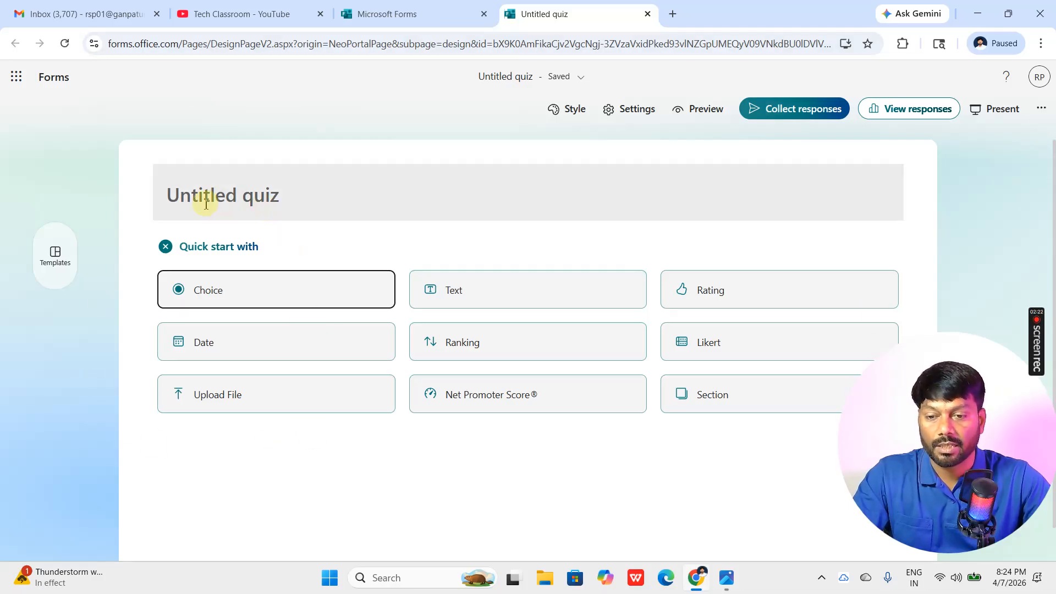
pyautogui.click(231, 199)
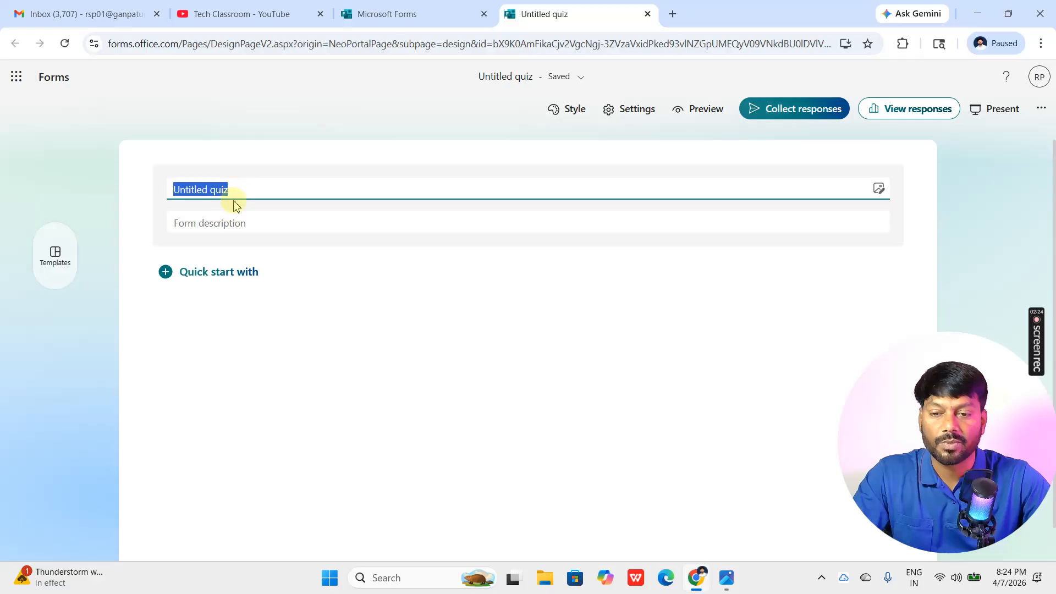
pyautogui.click(288, 160)
pyautogui.click(243, 202)
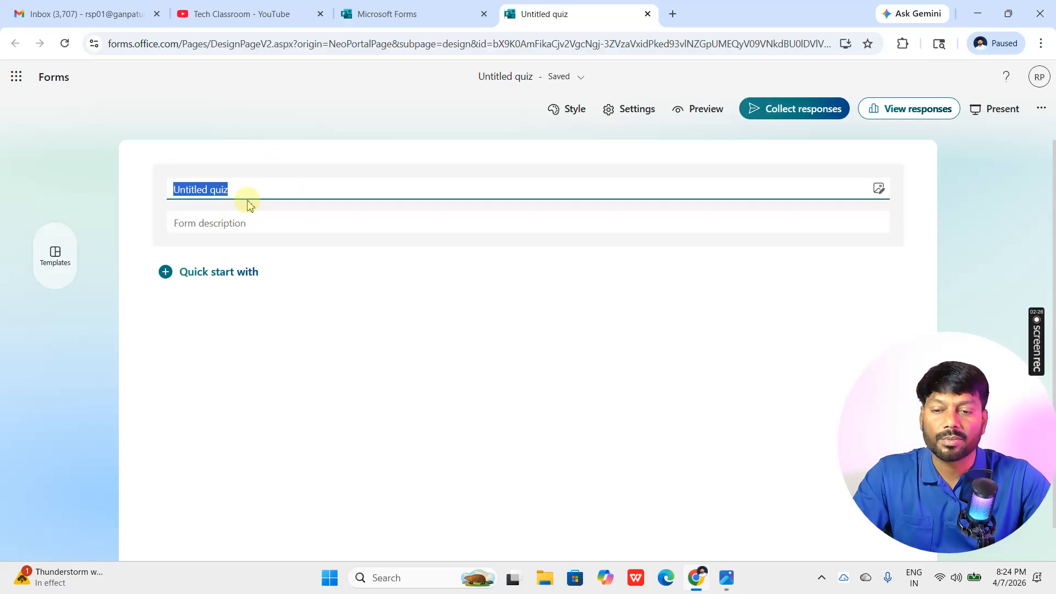
pyautogui.press('BackSpace')
pyautogui.write('Objective HTML ')
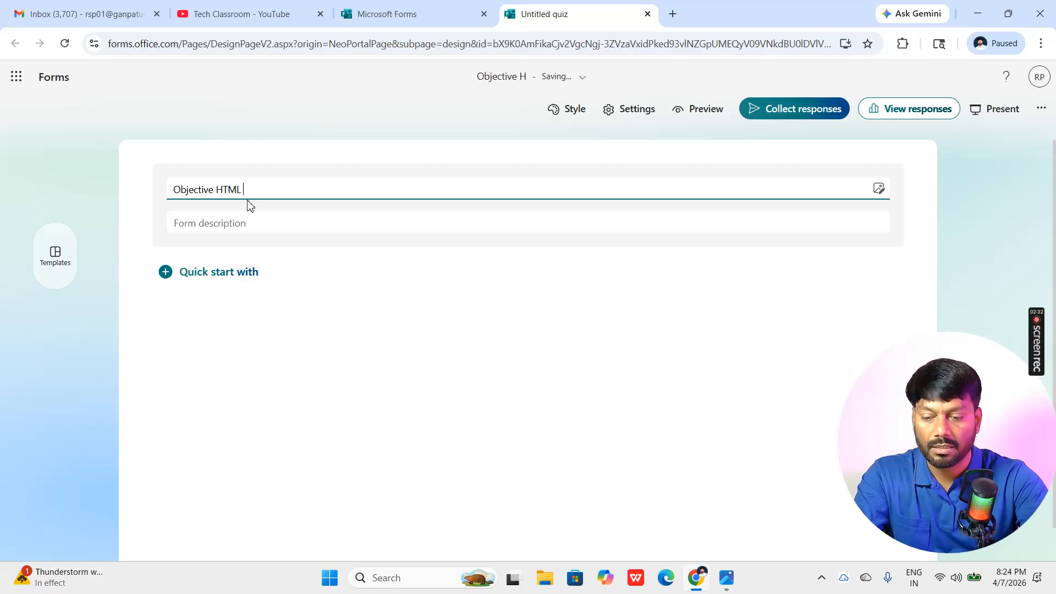
pyautogui.write('Quiz')
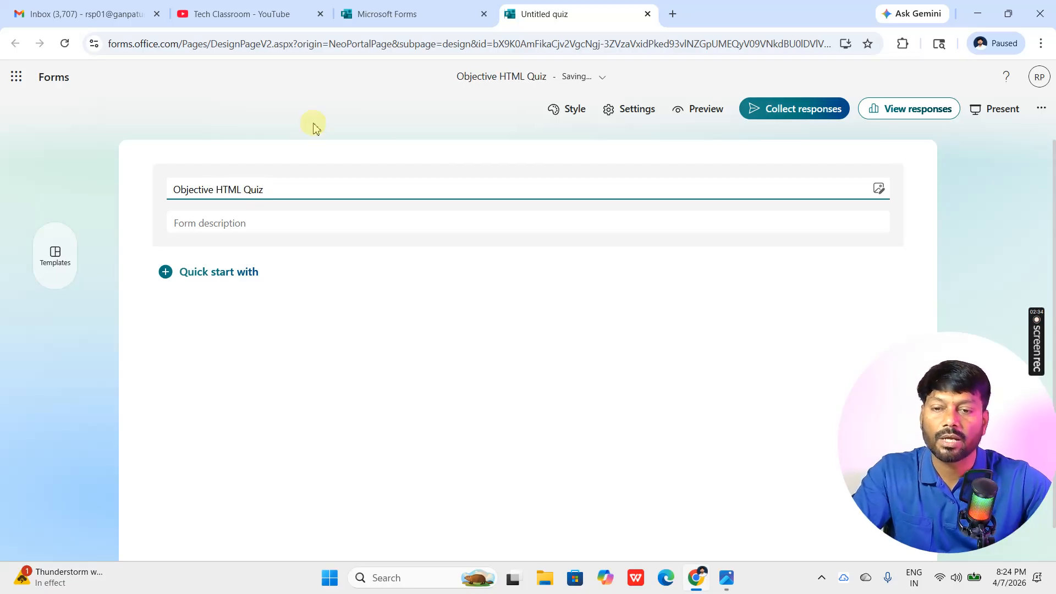
pyautogui.click(318, 118)
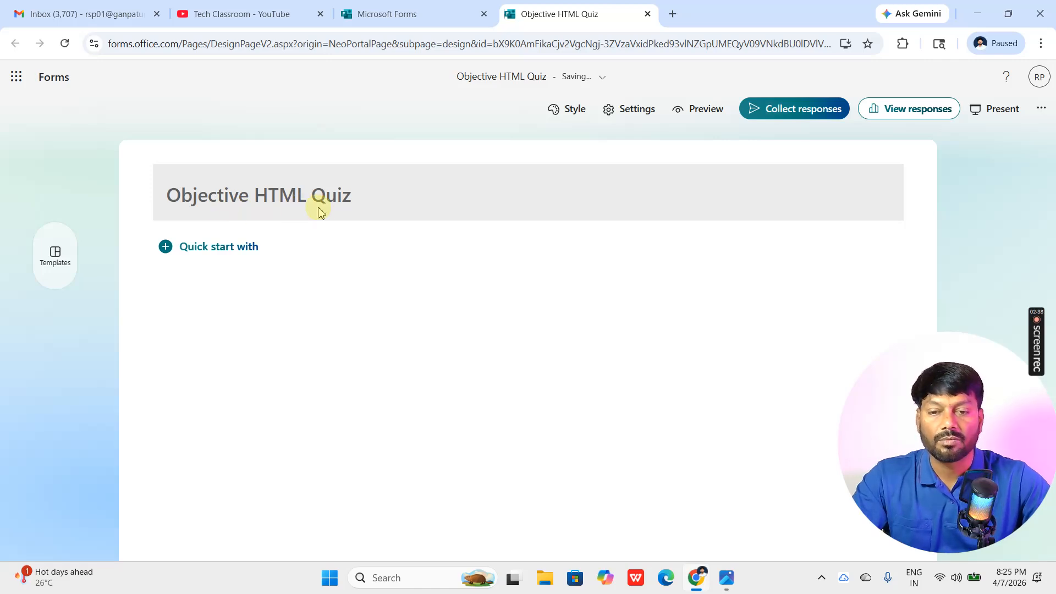
# Set the quiz description to "Date : 15 April 2026 | Time : 09:00 AM Onwards | Total Marks - 10"
pyautogui.click(434, 214)
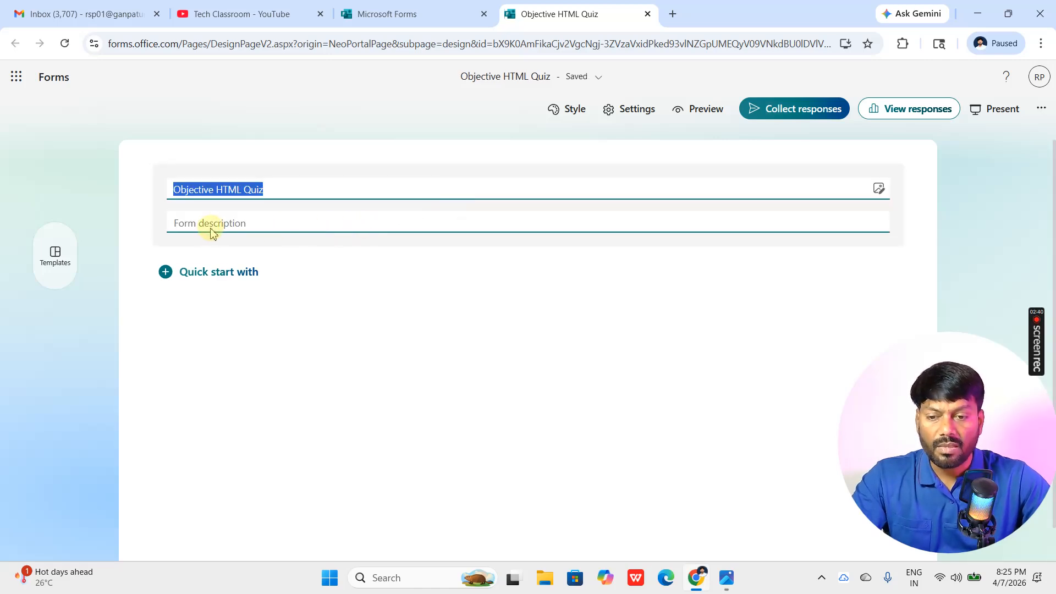
pyautogui.click(193, 225)
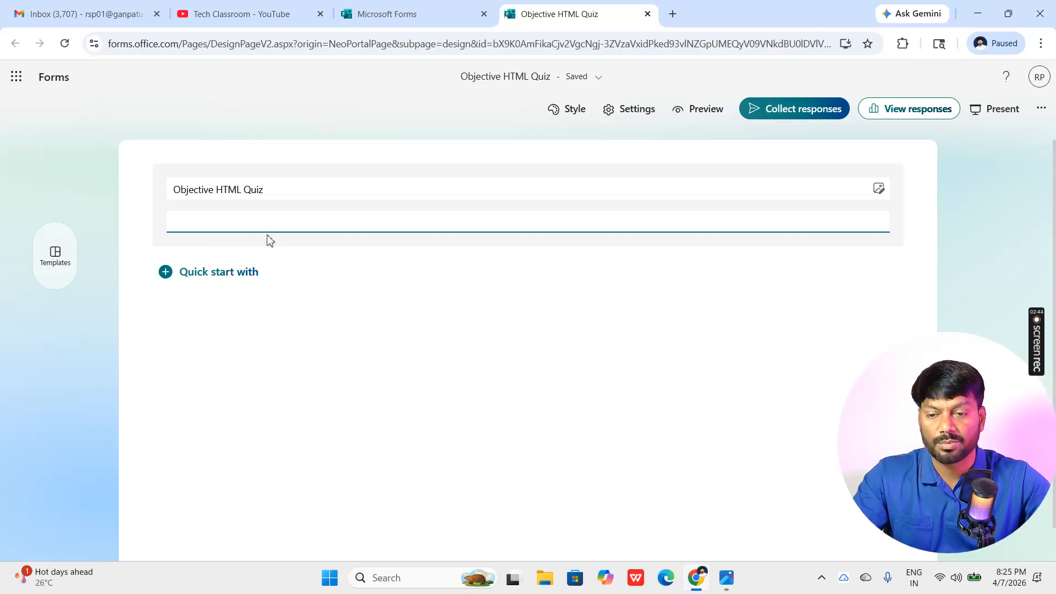
pyautogui.write('Date : 15 April 2026 | Time : 09:00 AM Onwards | Total Marks -')
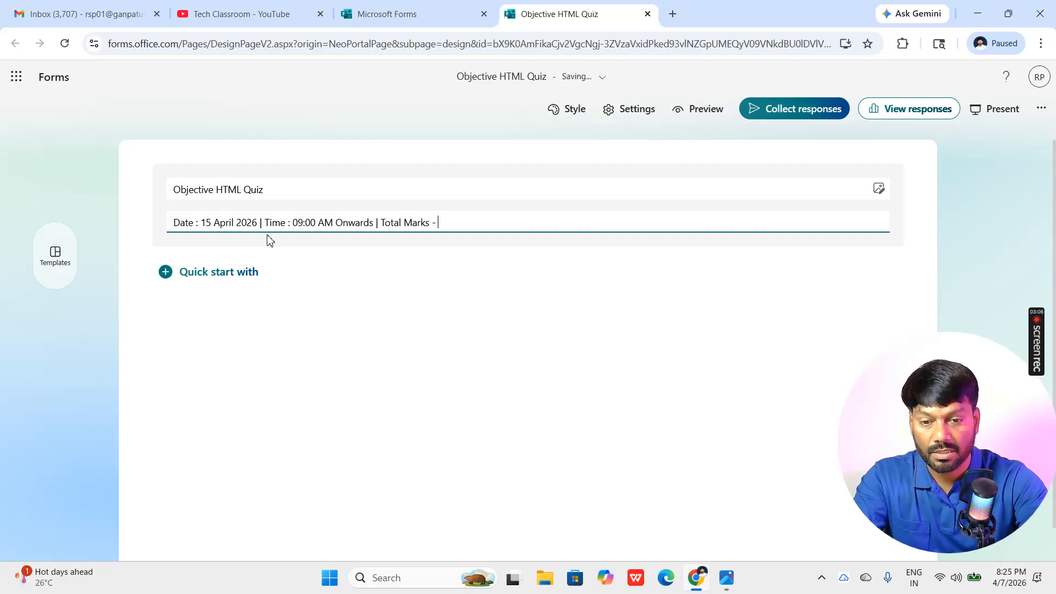
pyautogui.click(441, 302)
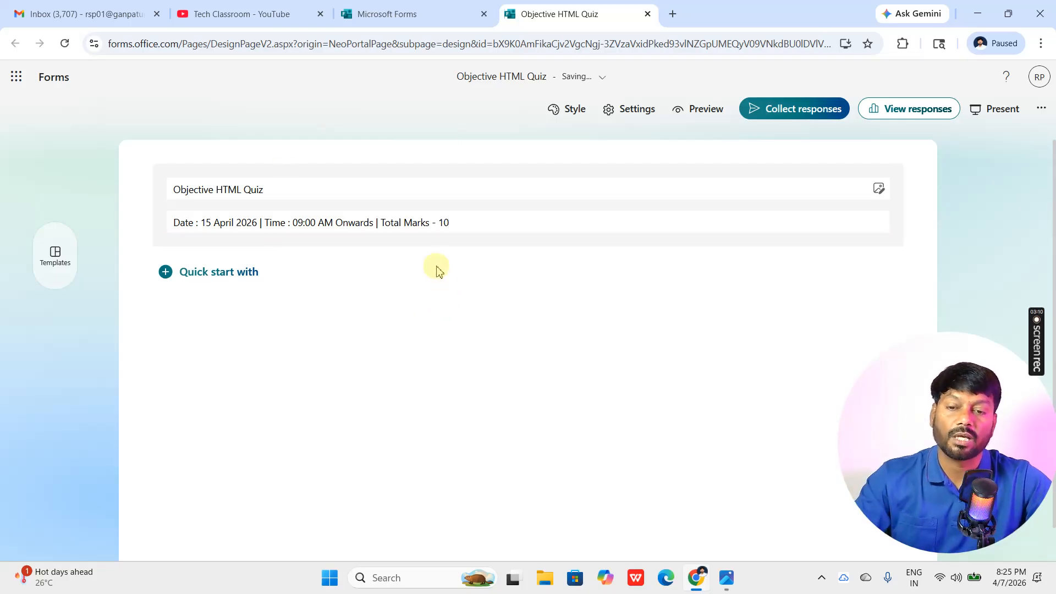
pyautogui.click(347, 225)
pyautogui.click(309, 188)
pyautogui.click(248, 222)
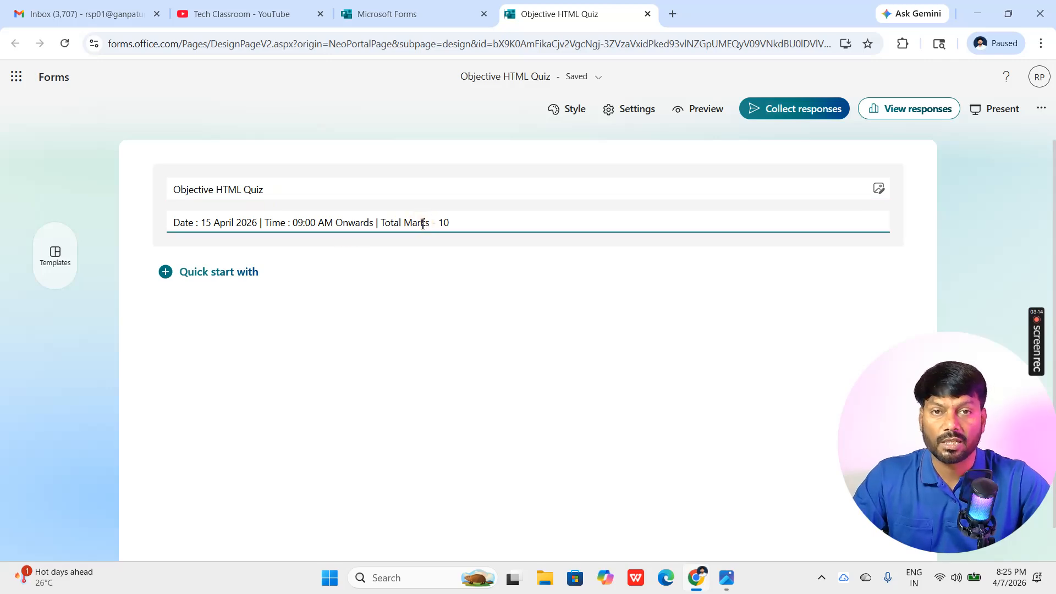
pyautogui.click(428, 244)
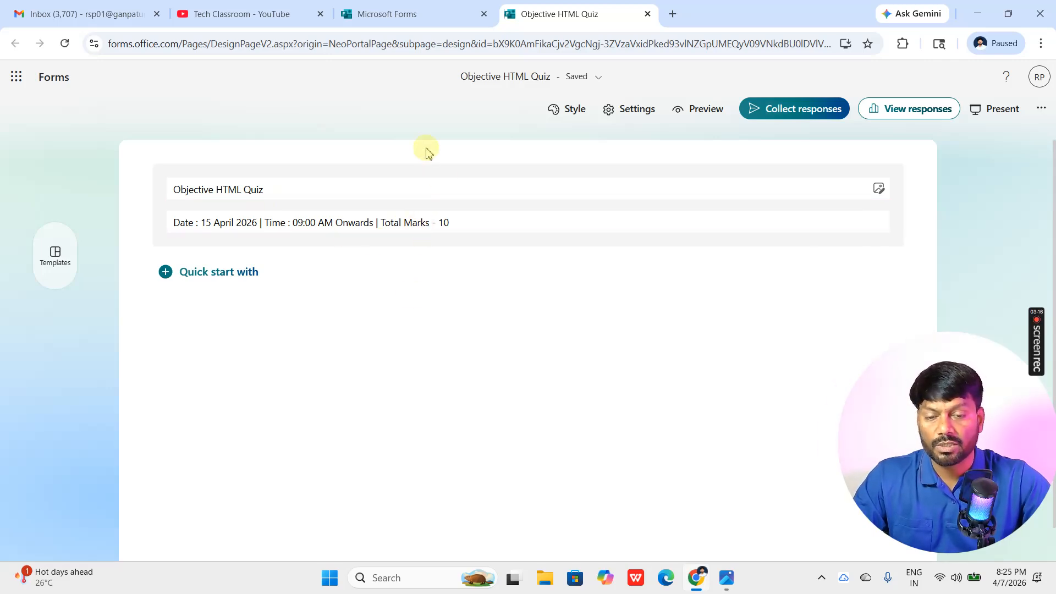
pyautogui.click(268, 196)
pyautogui.click(220, 222)
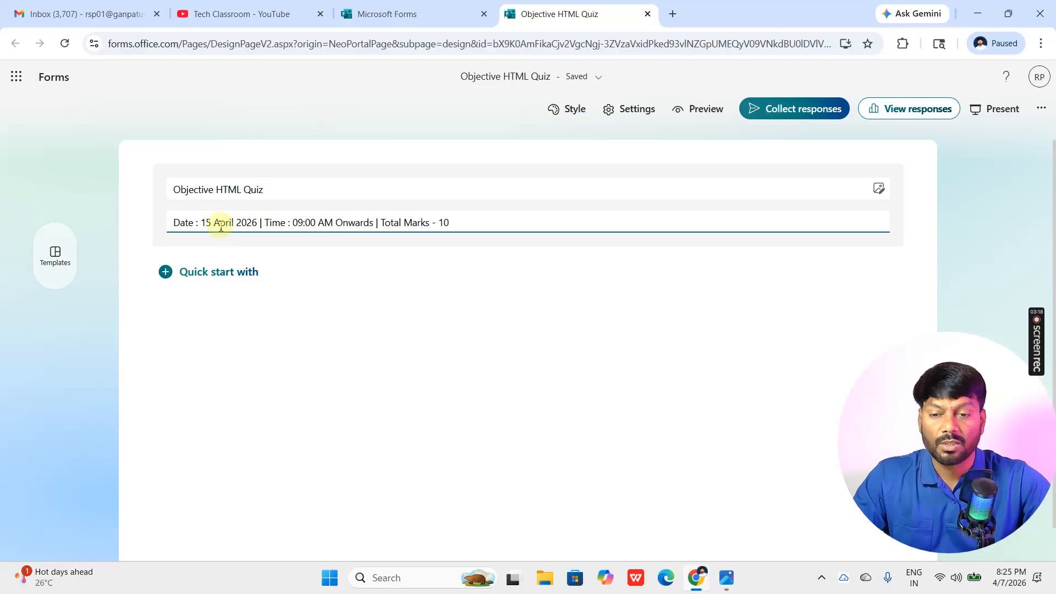
pyautogui.click(385, 253)
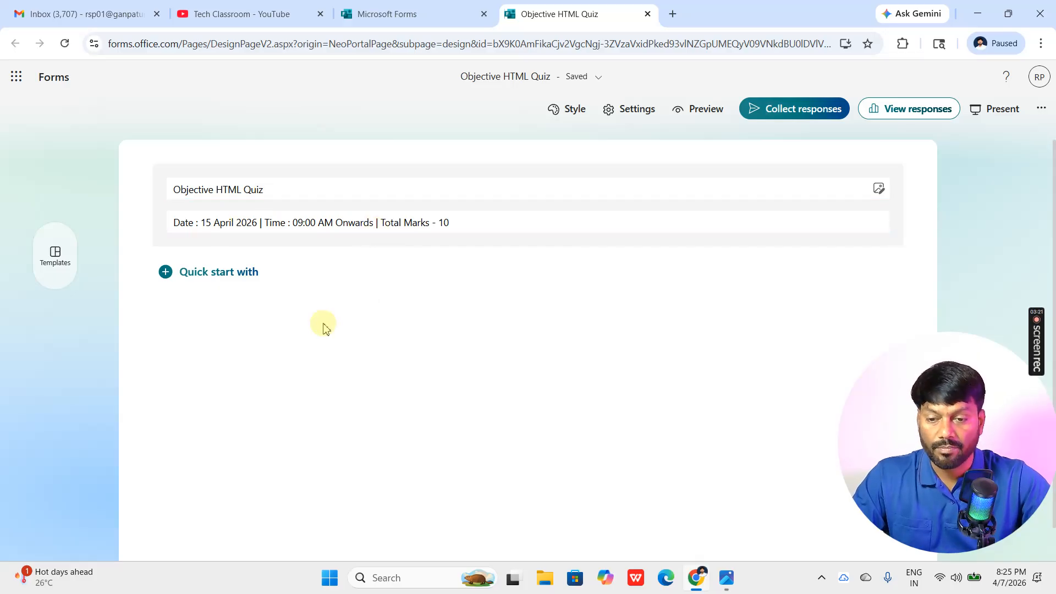
# Add a Text question to the quiz and word it "Student's Name :"
pyautogui.click(212, 285)
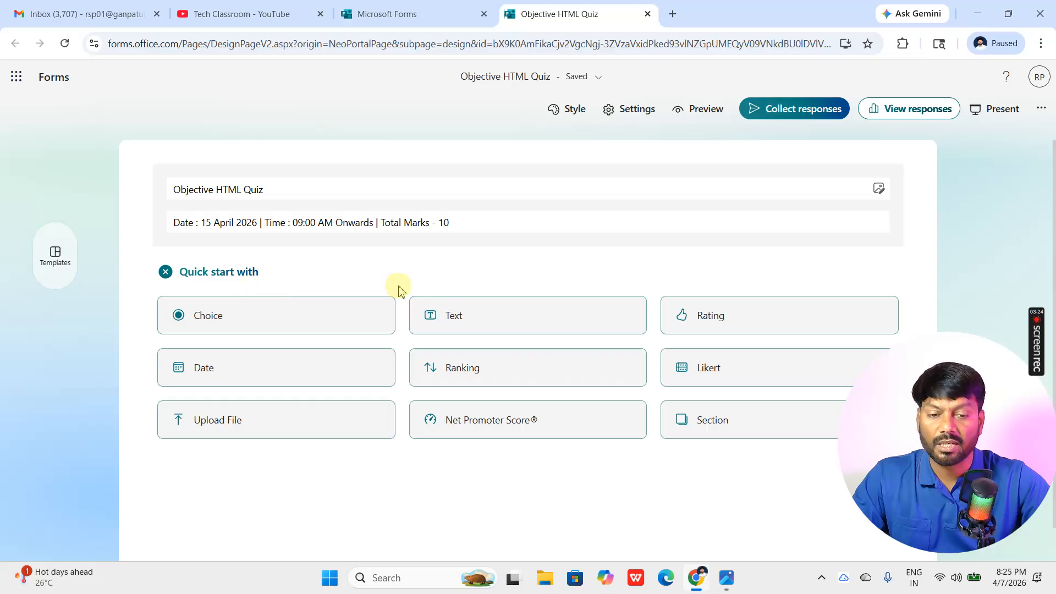
pyautogui.scroll(-2, 401, 292)
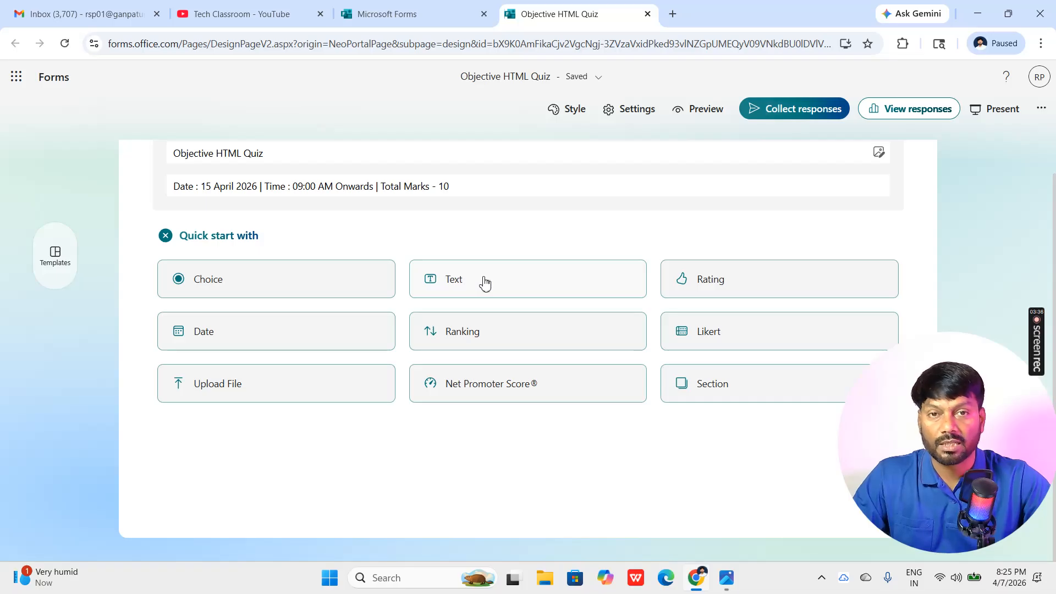
pyautogui.click(536, 279)
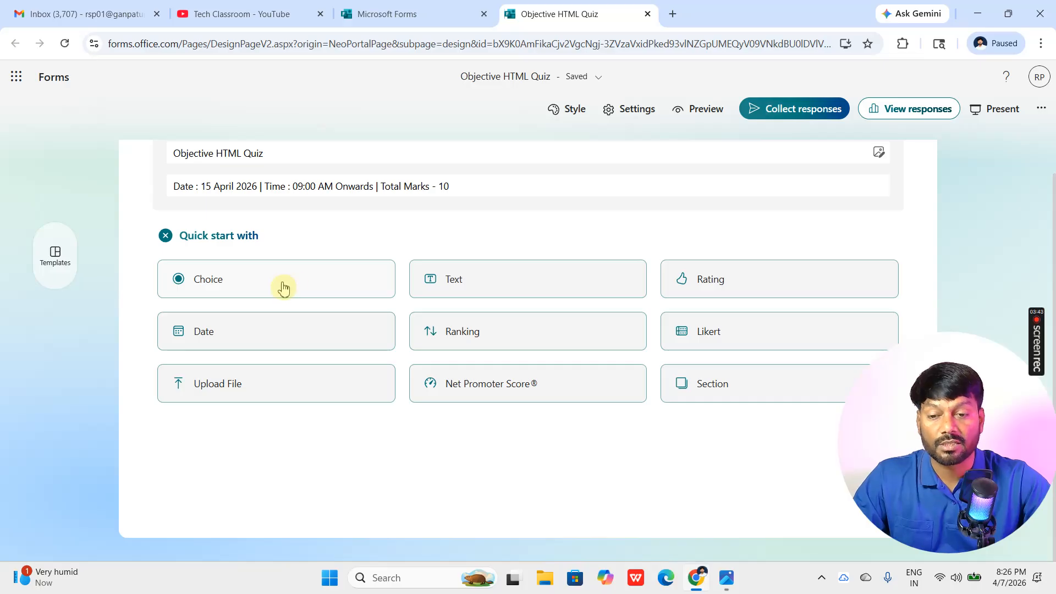
pyautogui.click(307, 385)
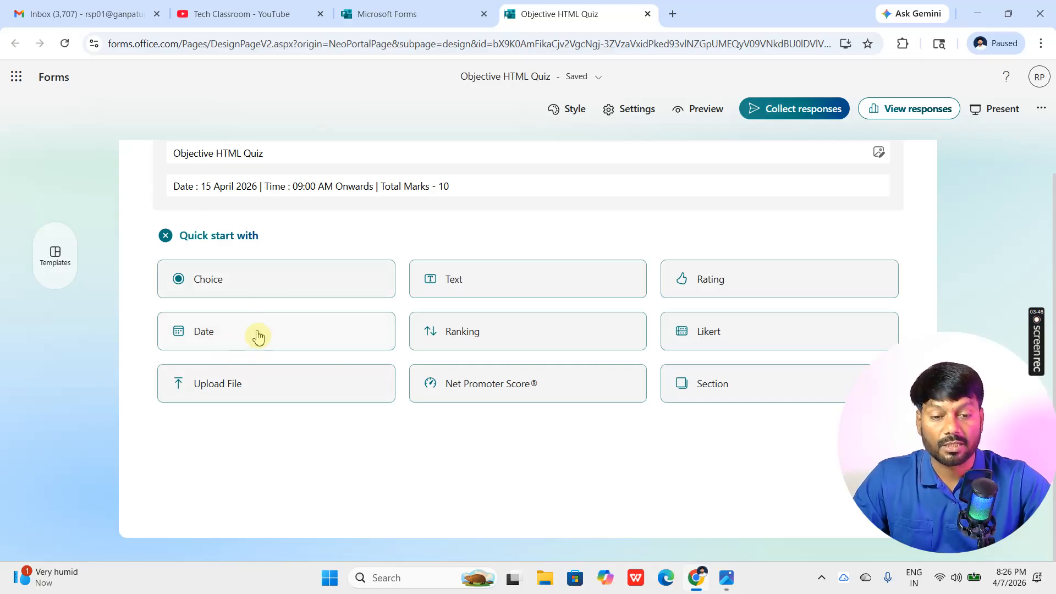
pyautogui.click(488, 387)
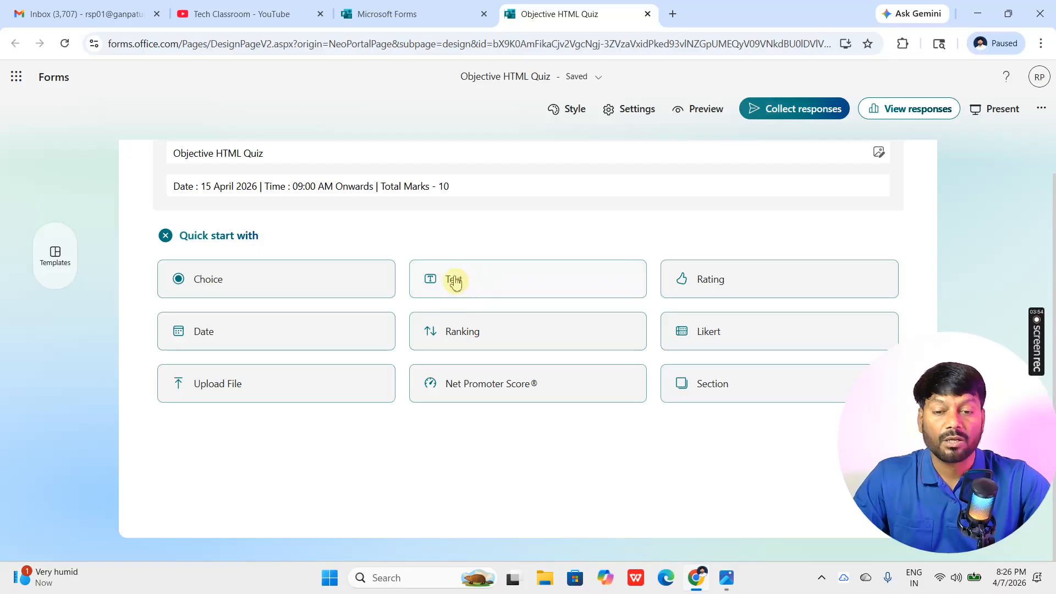
pyautogui.click(487, 287)
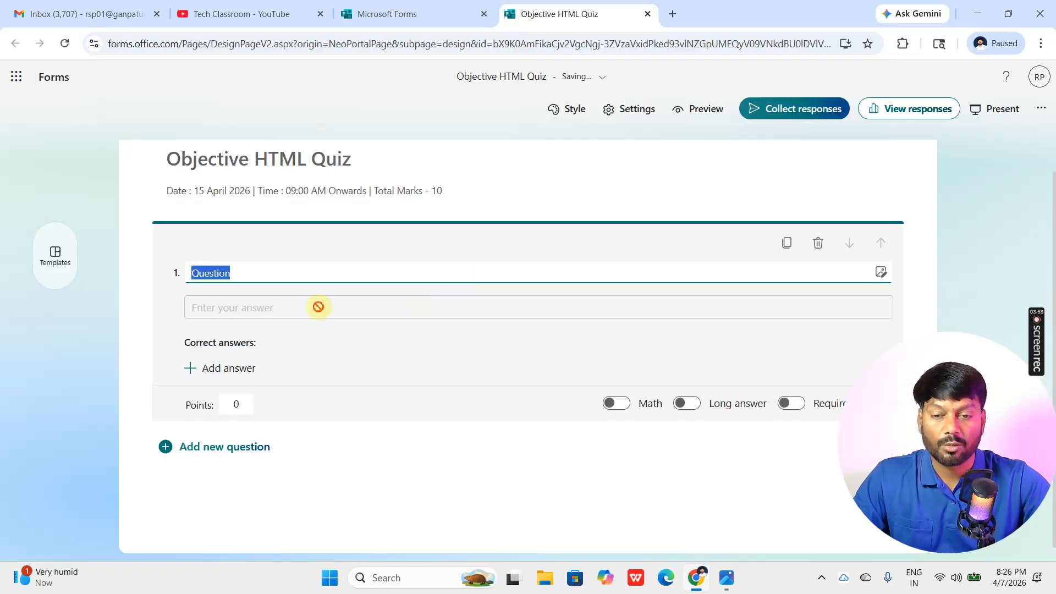
pyautogui.write("Student's Name :")
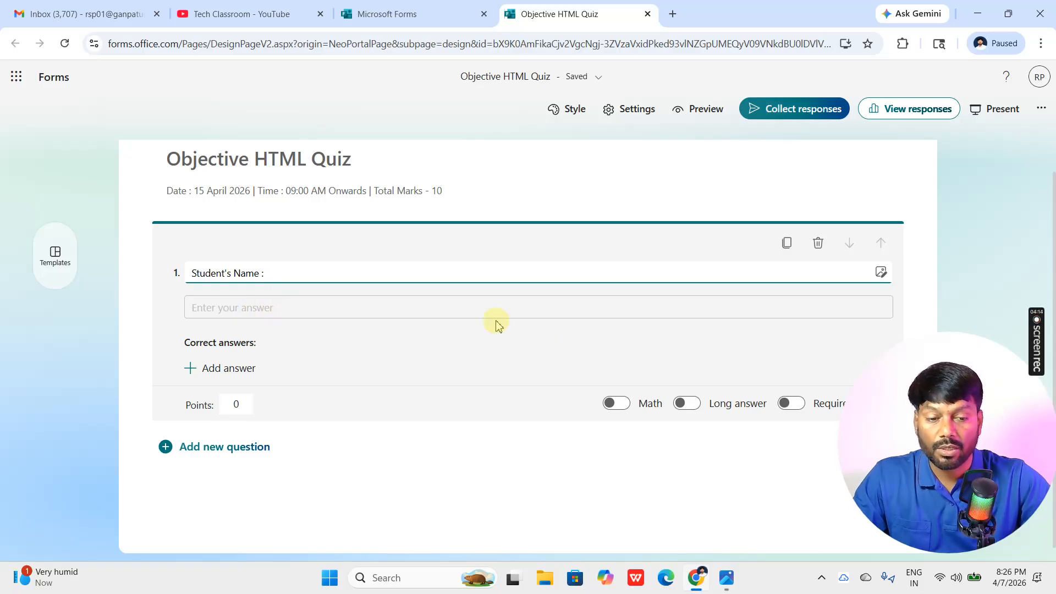
# Add the subtitle "Enter the Full Students Name As per Marksheet." to the student's name question
pyautogui.scroll(-1, 715, 396)
pyautogui.moveTo(882, 456); pyautogui.dragTo(882, 489)
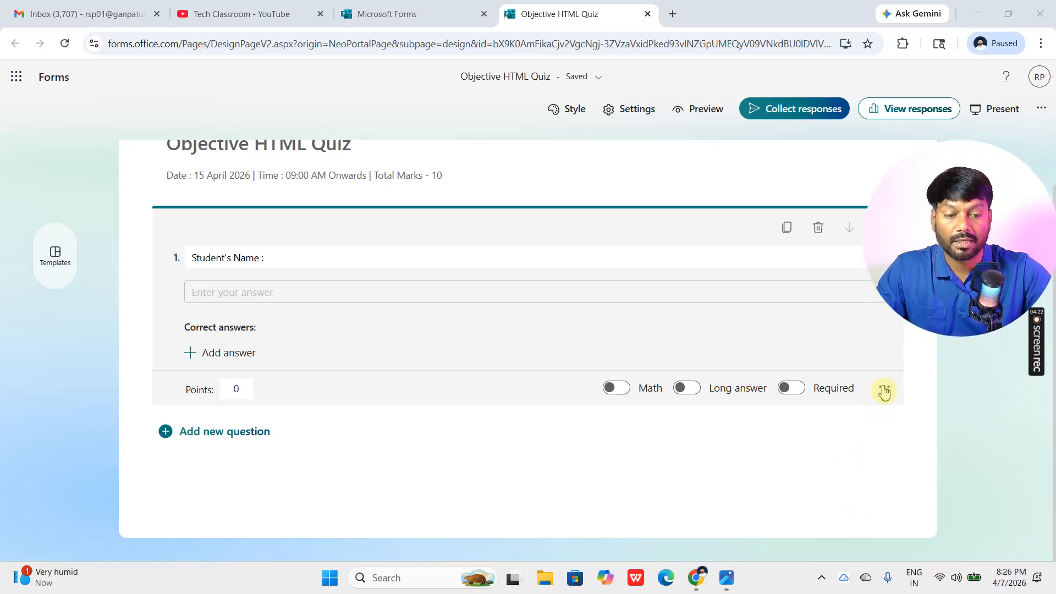
pyautogui.click(884, 392)
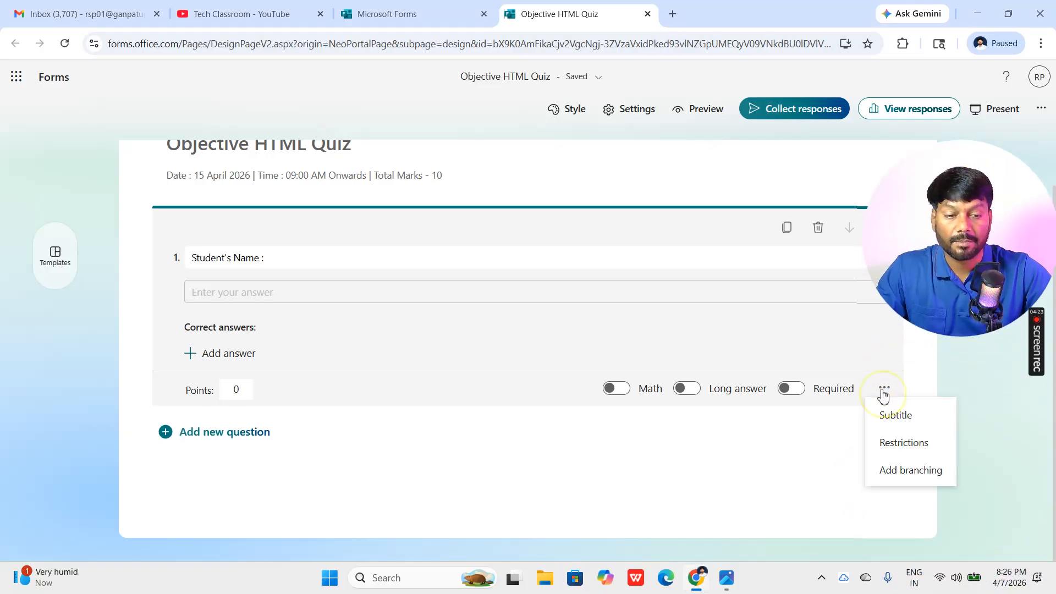
pyautogui.click(924, 420)
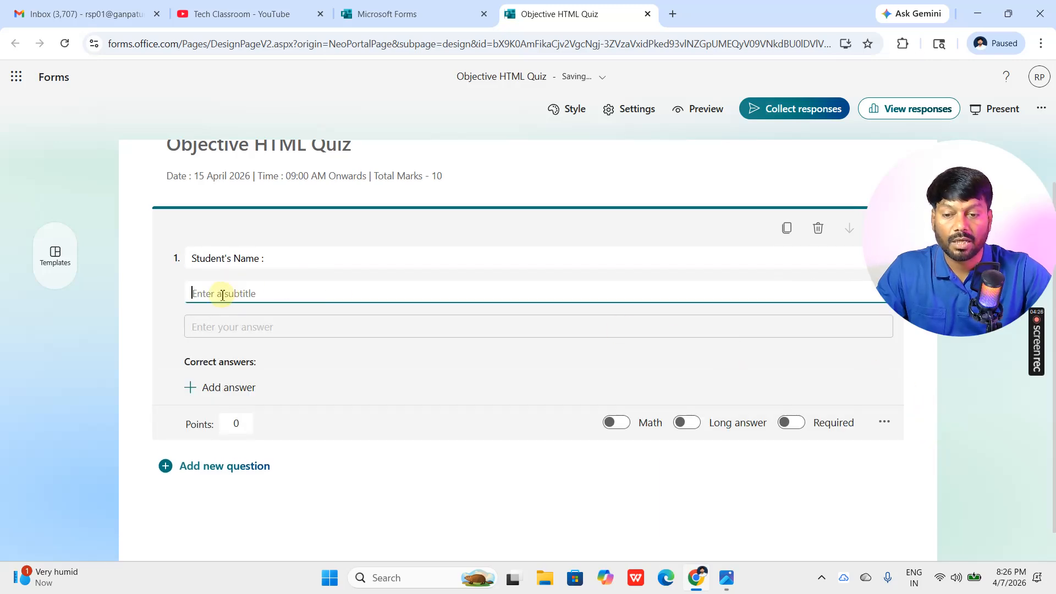
pyautogui.write('Enter the Full Stud')
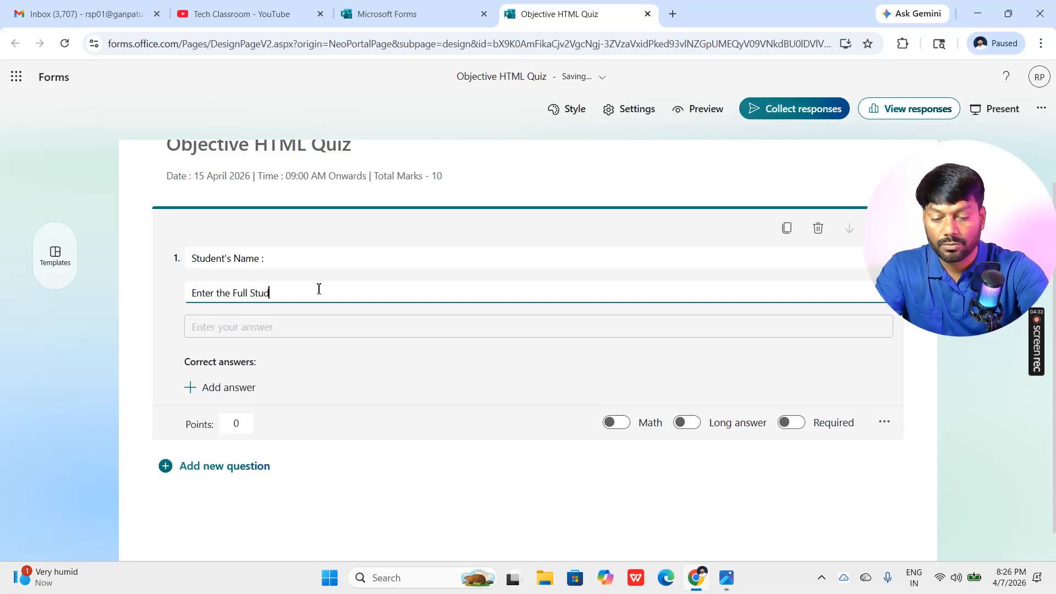
pyautogui.write('ents Nam')
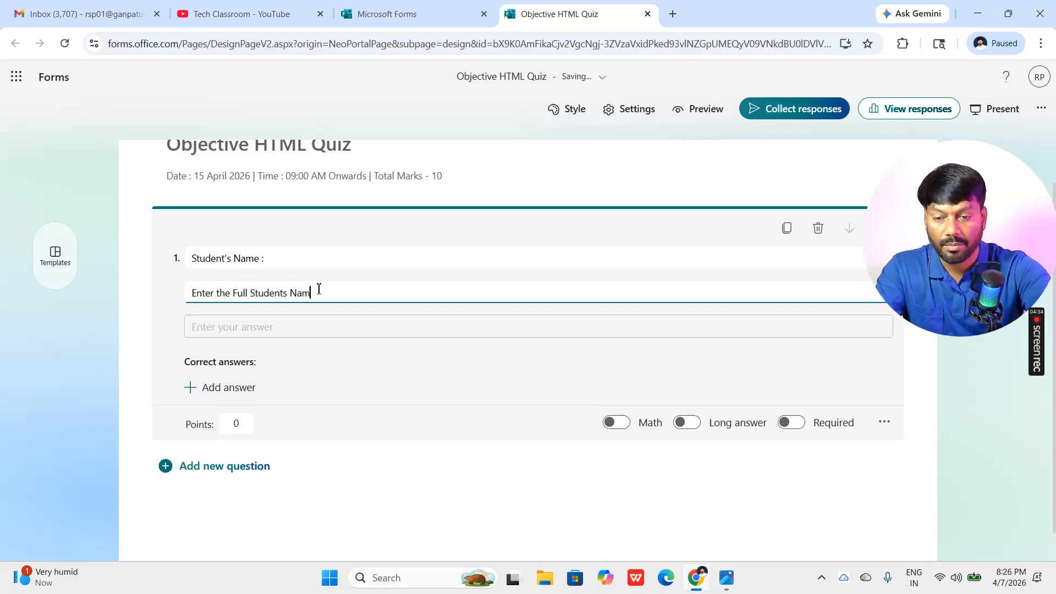
pyautogui.write('e As per Markshee')
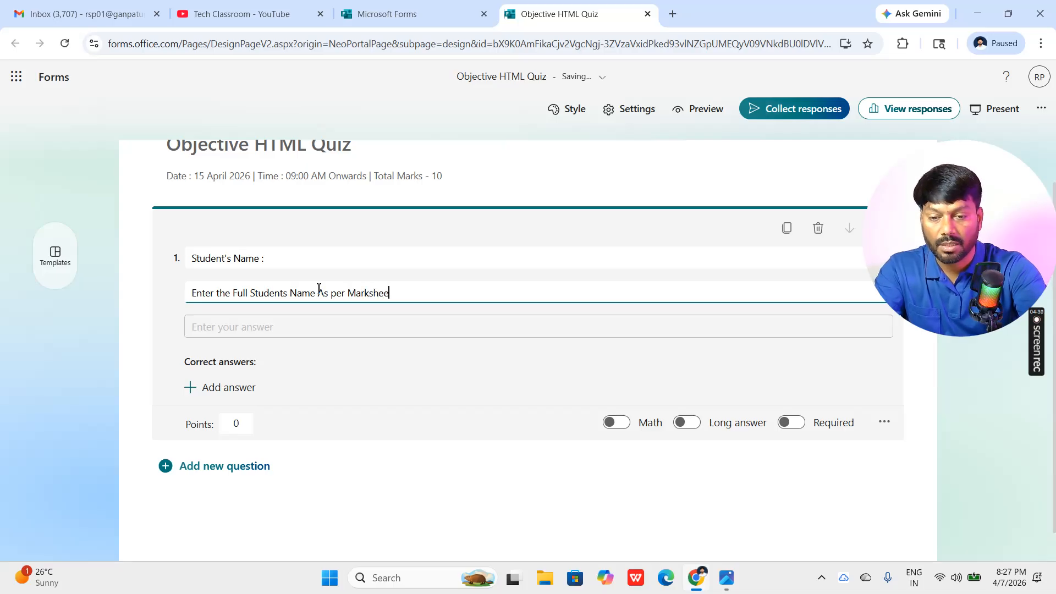
pyautogui.write('t.')
pyautogui.click(966, 375)
pyautogui.moveTo(967, 375); pyautogui.dragTo(959, 545)
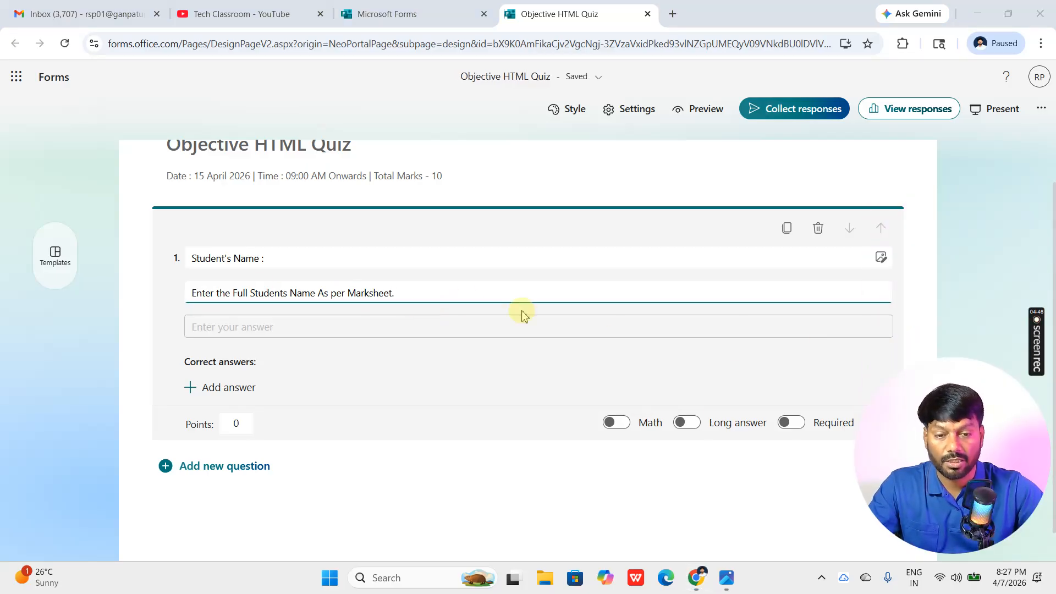
# Make the student's name question required
pyautogui.scroll(-1, 605, 319)
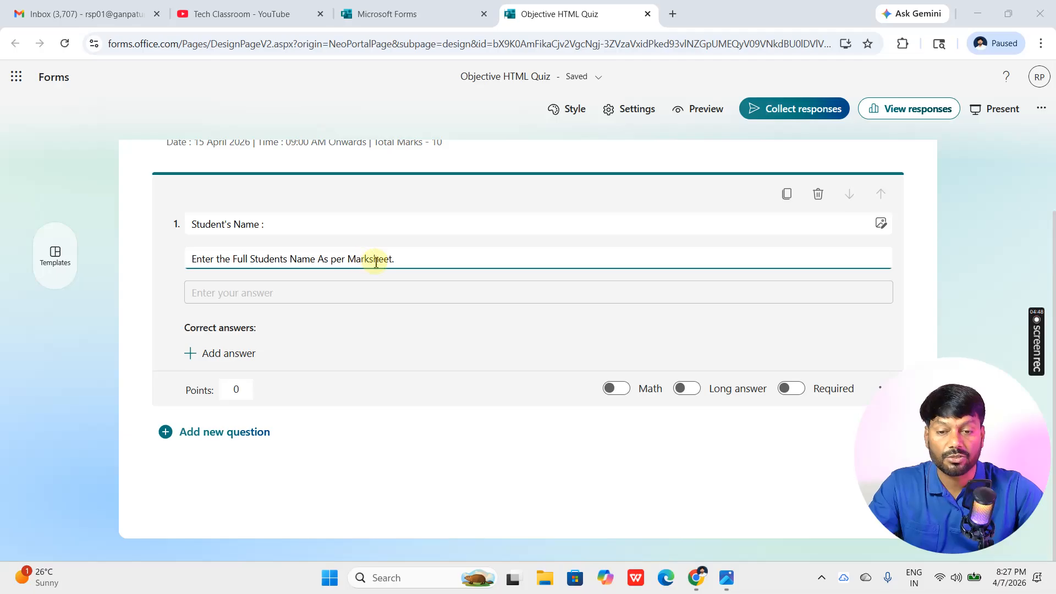
pyautogui.moveTo(923, 421); pyautogui.dragTo(932, 441)
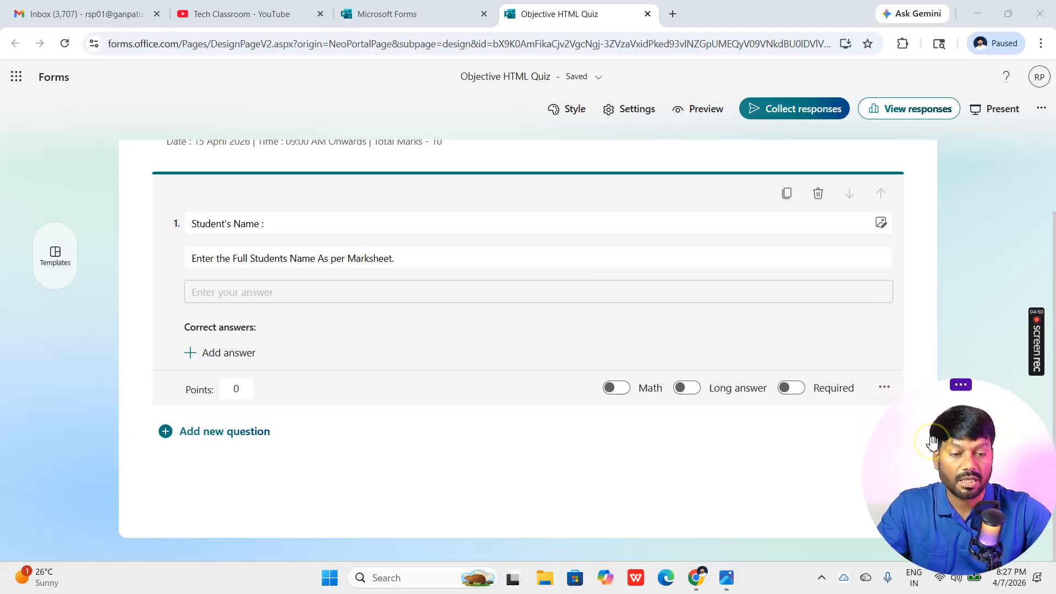
pyautogui.click(789, 390)
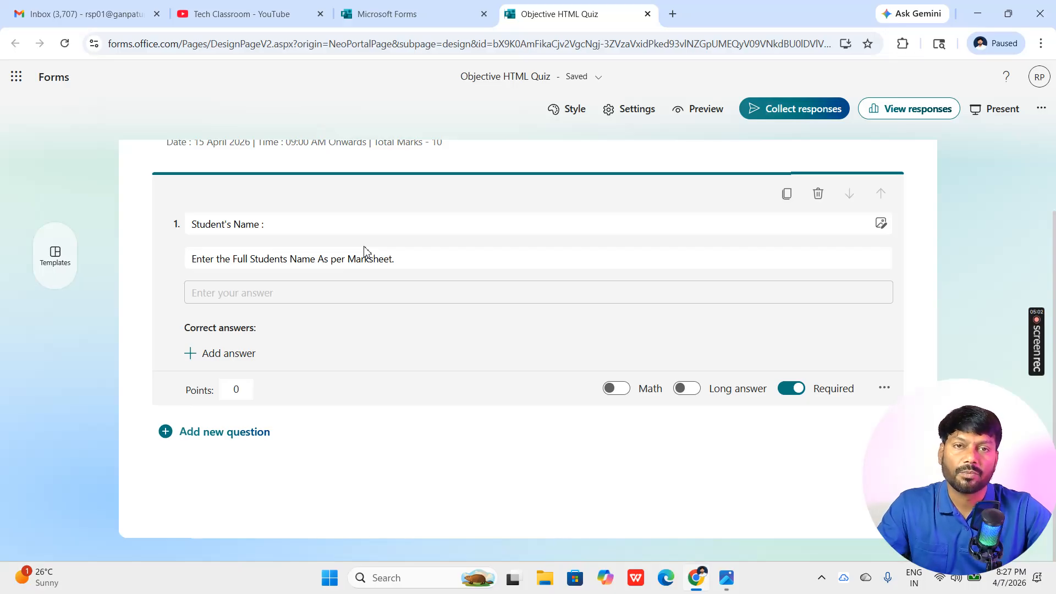
pyautogui.click(296, 235)
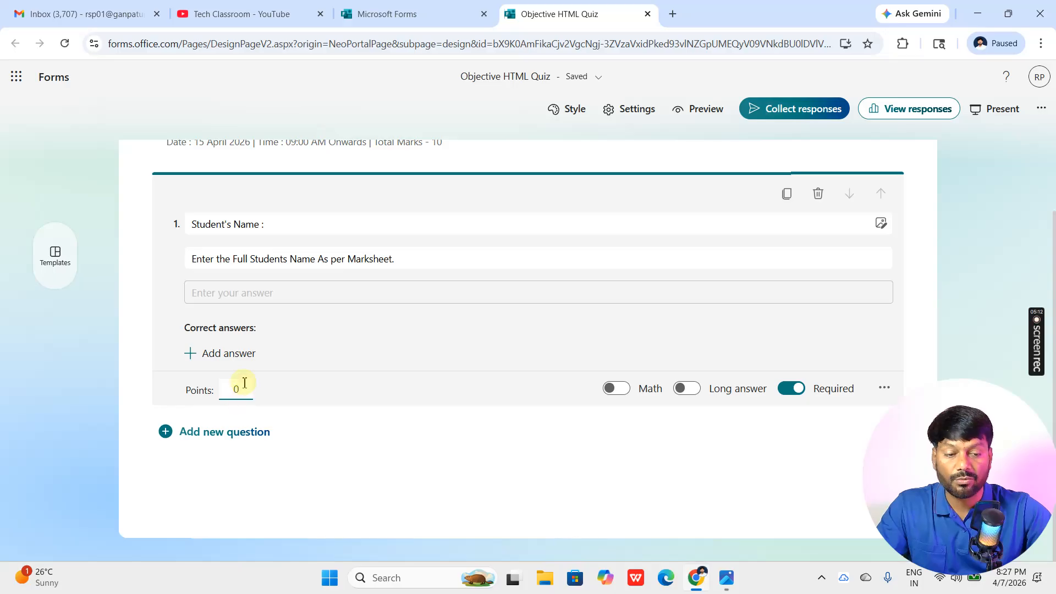
pyautogui.click(263, 224)
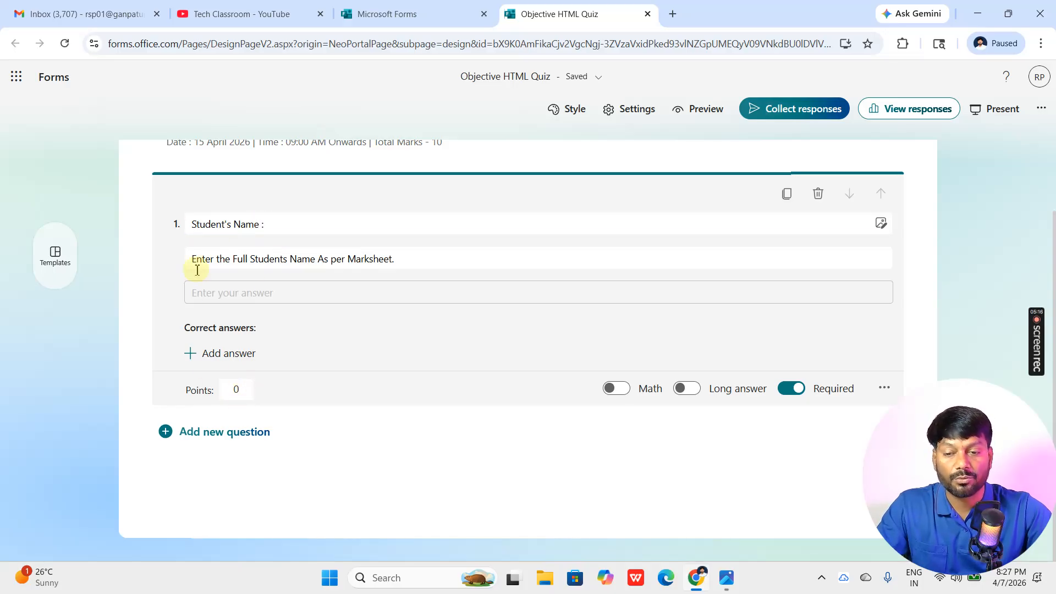
pyautogui.click(211, 282)
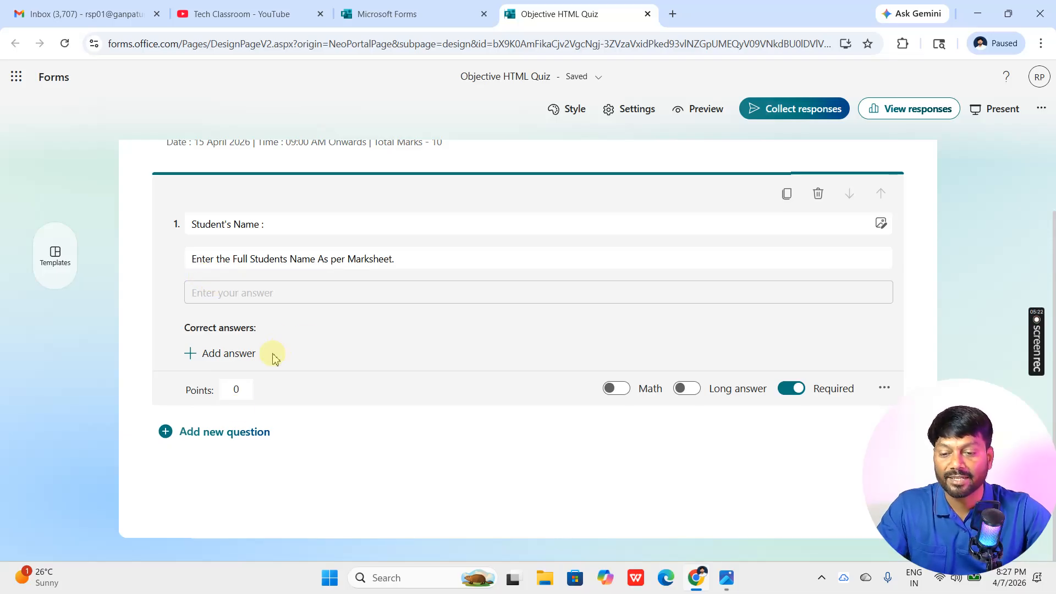
# Add a Choice question below the student's name question
pyautogui.click(207, 434)
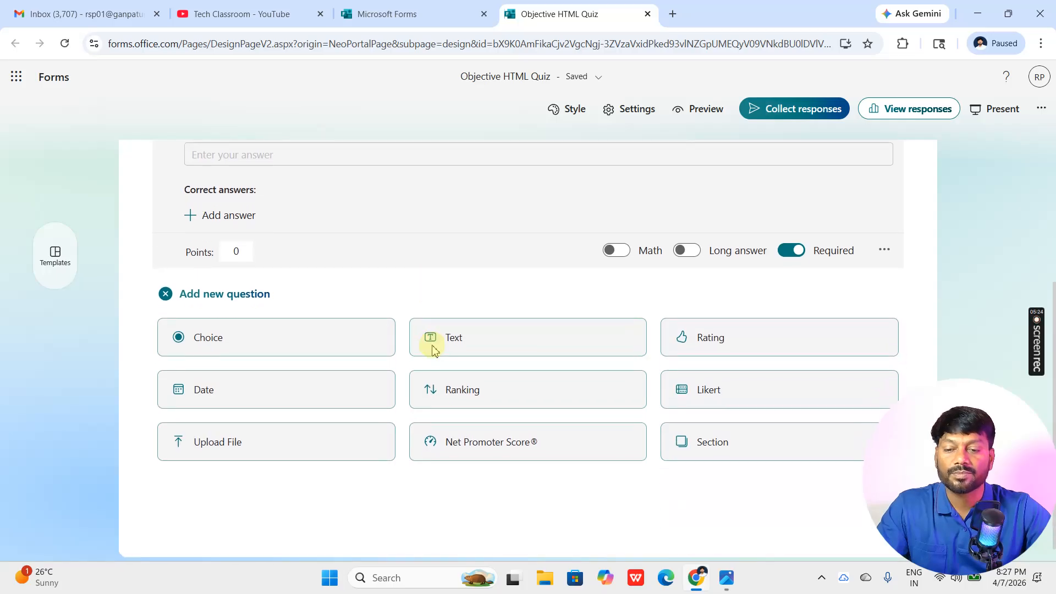
pyautogui.click(271, 333)
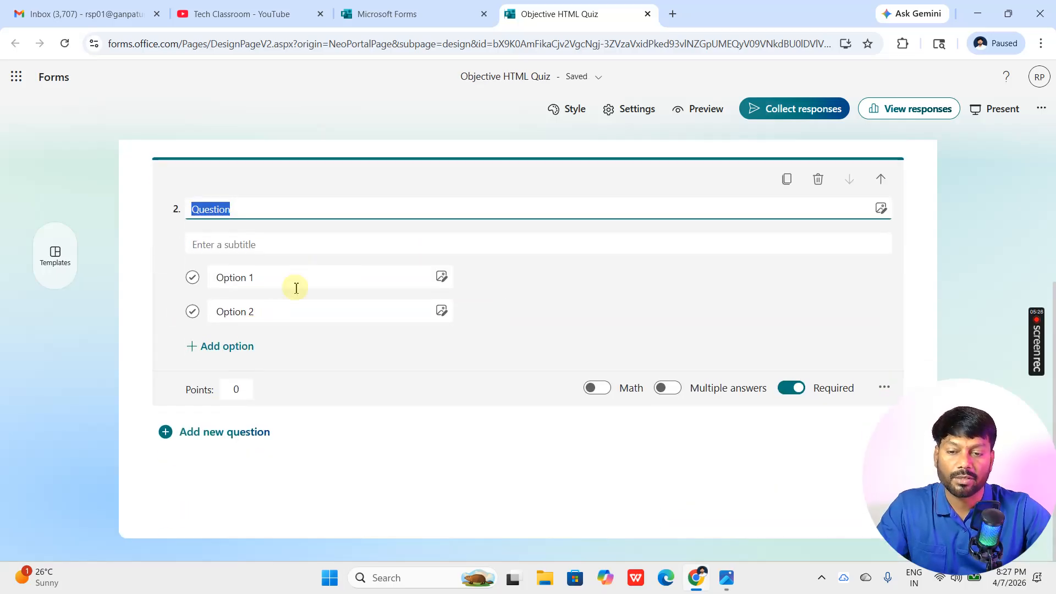
pyautogui.scroll(1, 233, 319)
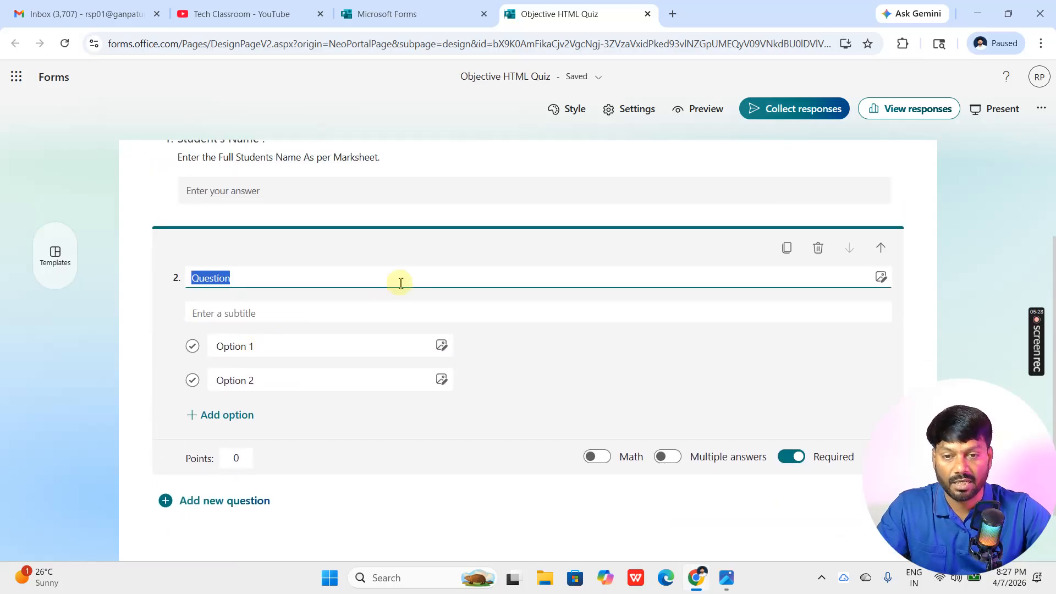
# Switch to ChatGPT in a new browser tab and send the request "need objective HTML ques with 4 options"
pyautogui.click(672, 14)
pyautogui.write('chatgpt.com')
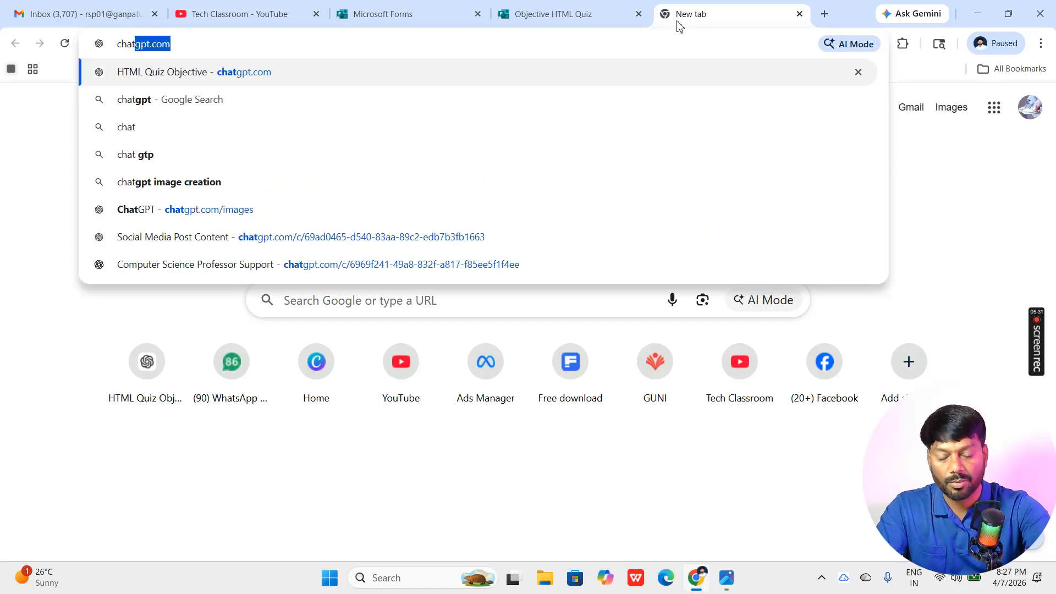
pyautogui.press('Return')
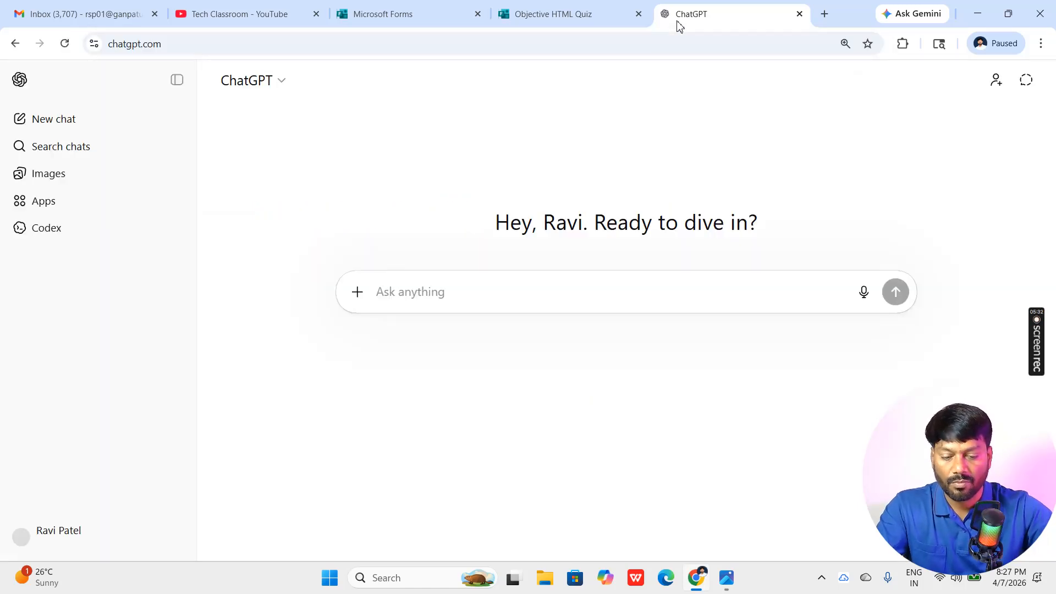
pyautogui.write('need ')
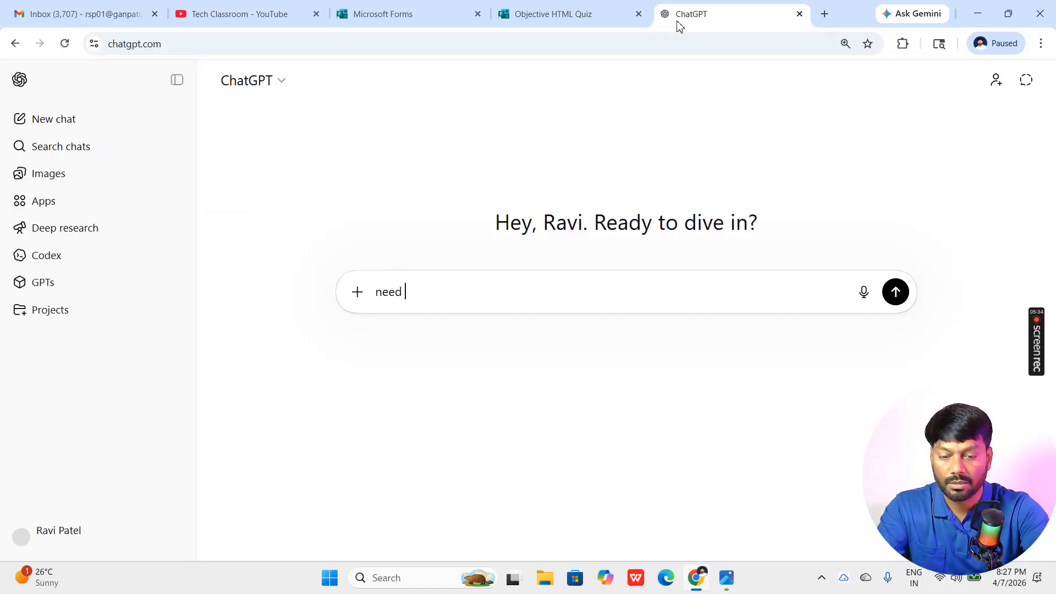
pyautogui.write('objectiv')
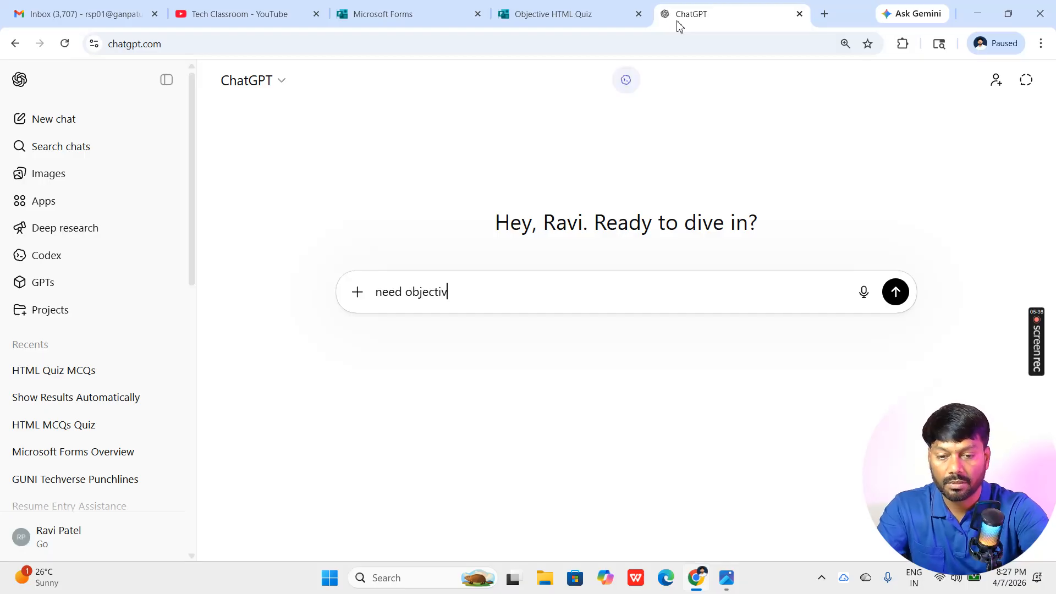
pyautogui.write('e HTML ques with 4 opti')
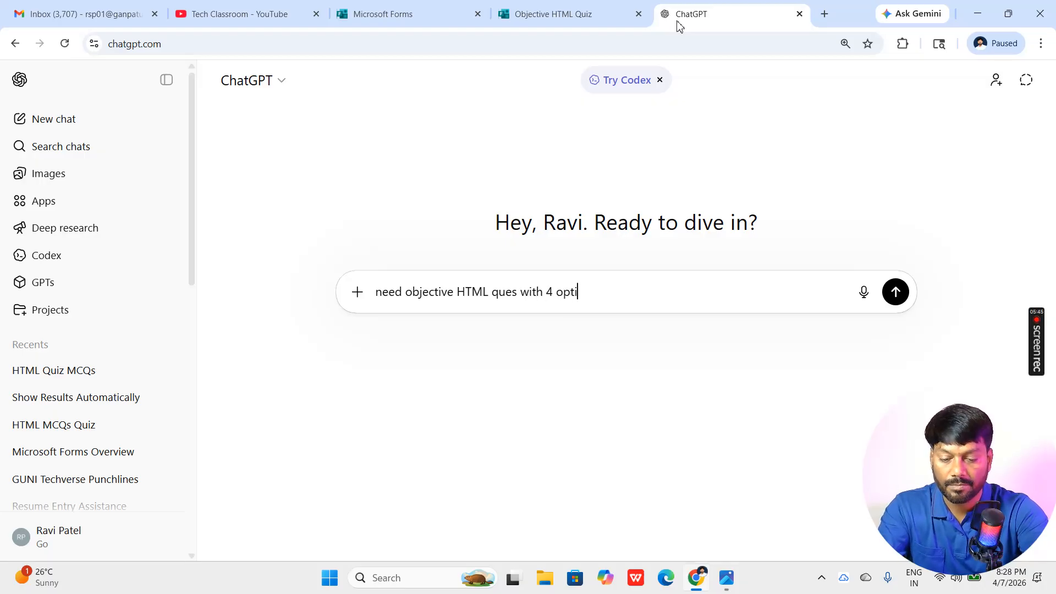
pyautogui.press('Return')
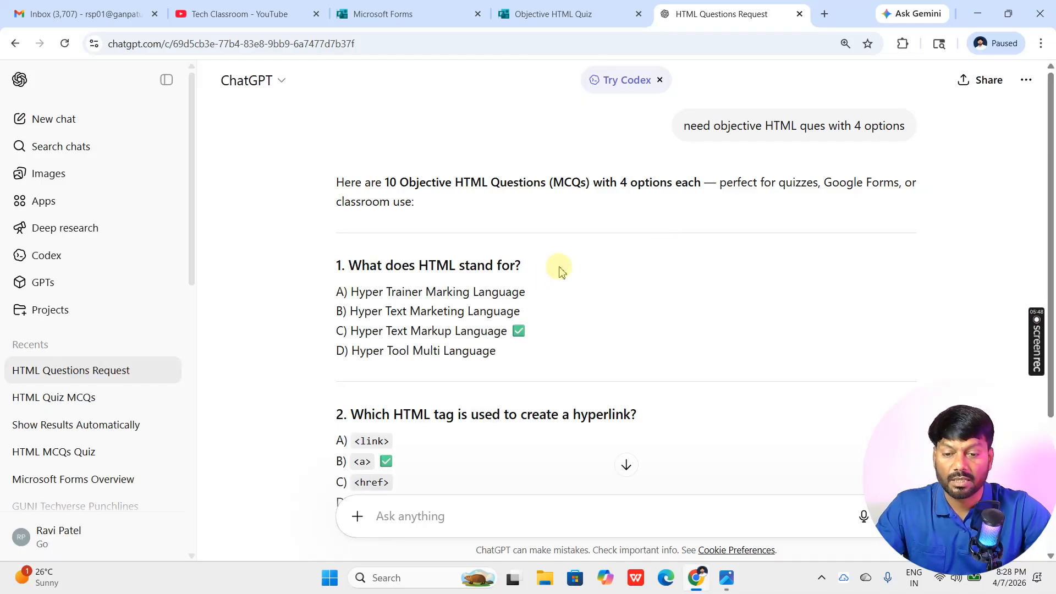
# Copy "What does HTML stand for?" from the ChatGPT answer and use it as the text of question 2 in the Forms quiz
pyautogui.scroll(-10, 559, 271)
pyautogui.scroll(-9, 587, 270)
pyautogui.scroll(17, 590, 283)
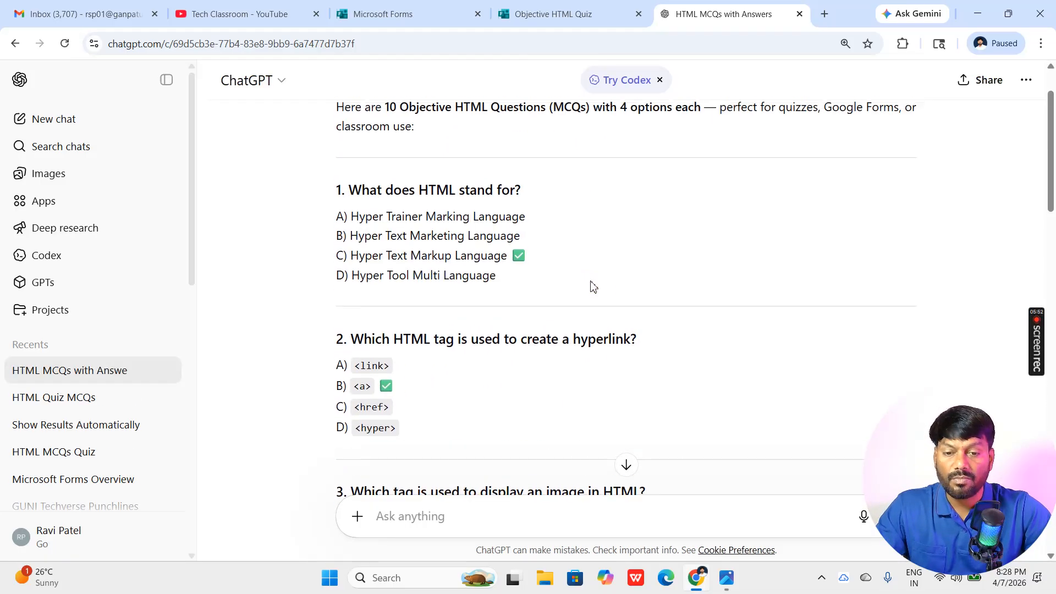
pyautogui.scroll(1, 590, 286)
pyautogui.moveTo(355, 259); pyautogui.dragTo(552, 250)
pyautogui.hotkey('ctrl', 'c')
pyautogui.click(594, 13)
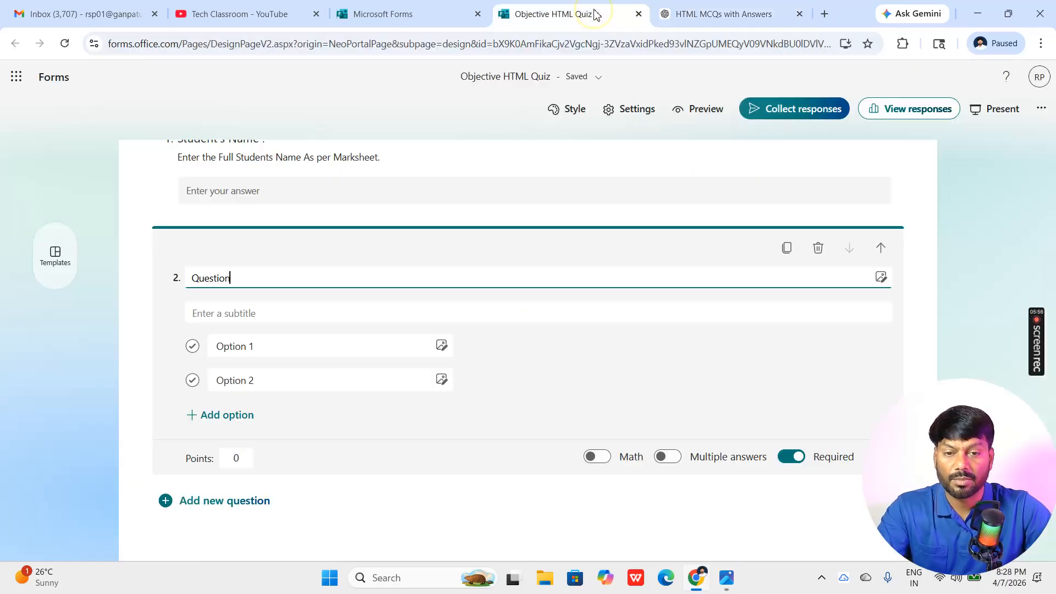
pyautogui.doubleClick(236, 278)
pyautogui.hotkey('ctrl', 'v')
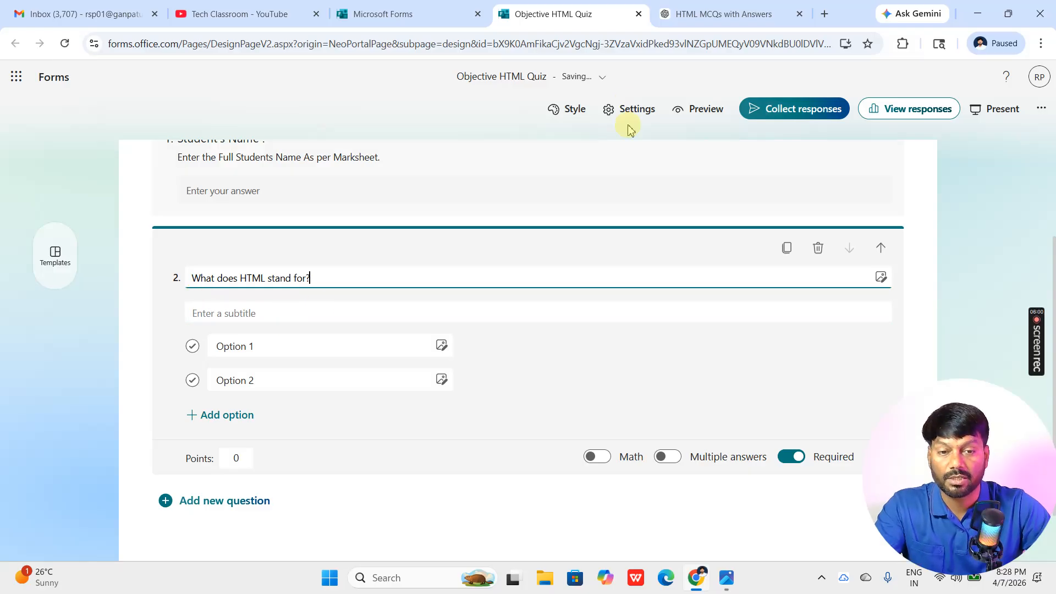
# Copy "Hyper Trainer Marking Language" from the ChatGPT answer into the first option of question 2
pyautogui.click(731, 6)
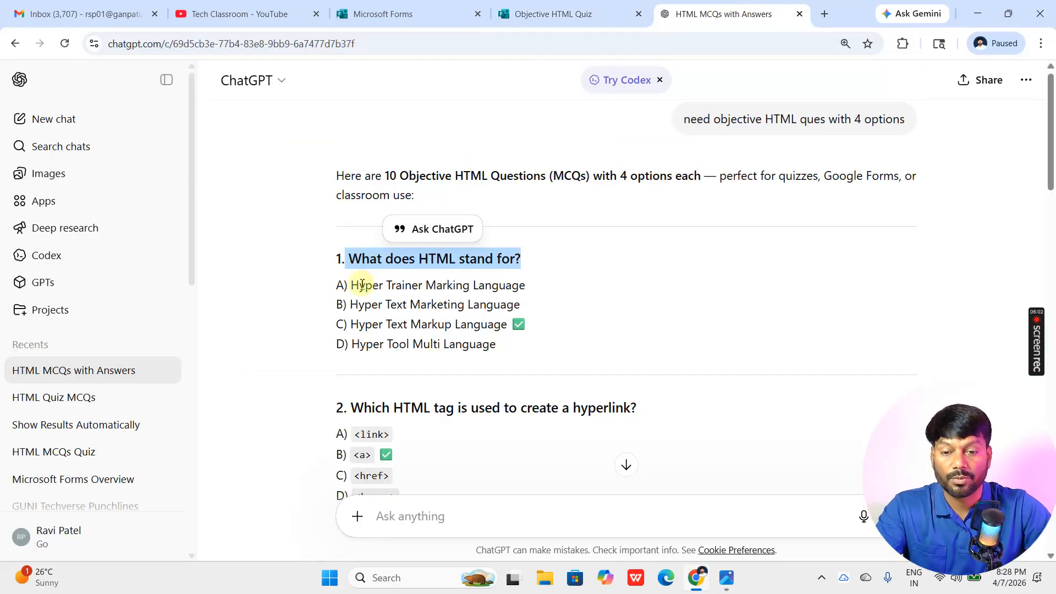
pyautogui.moveTo(357, 286); pyautogui.dragTo(528, 291)
pyautogui.hotkey('ctrl', 'c')
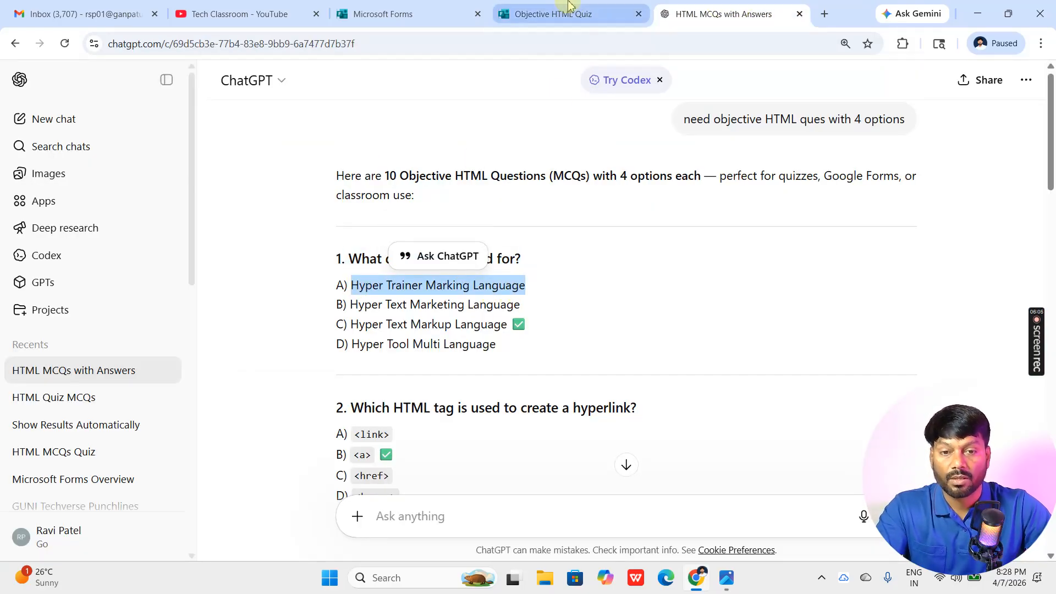
pyautogui.click(545, 14)
pyautogui.click(252, 344)
pyautogui.hotkey('ctrl', 'a')
pyautogui.hotkey('ctrl', 'v')
# Copy the complete text "Hyper Text Marketing Language" from the ChatGPT answer into the second option of question 2
pyautogui.click(701, 6)
pyautogui.moveTo(358, 304); pyautogui.dragTo(524, 308)
pyautogui.hotkey('ctrl', 'c')
pyautogui.click(559, 12)
pyautogui.click(231, 379)
pyautogui.hotkey('ctrl', 'a')
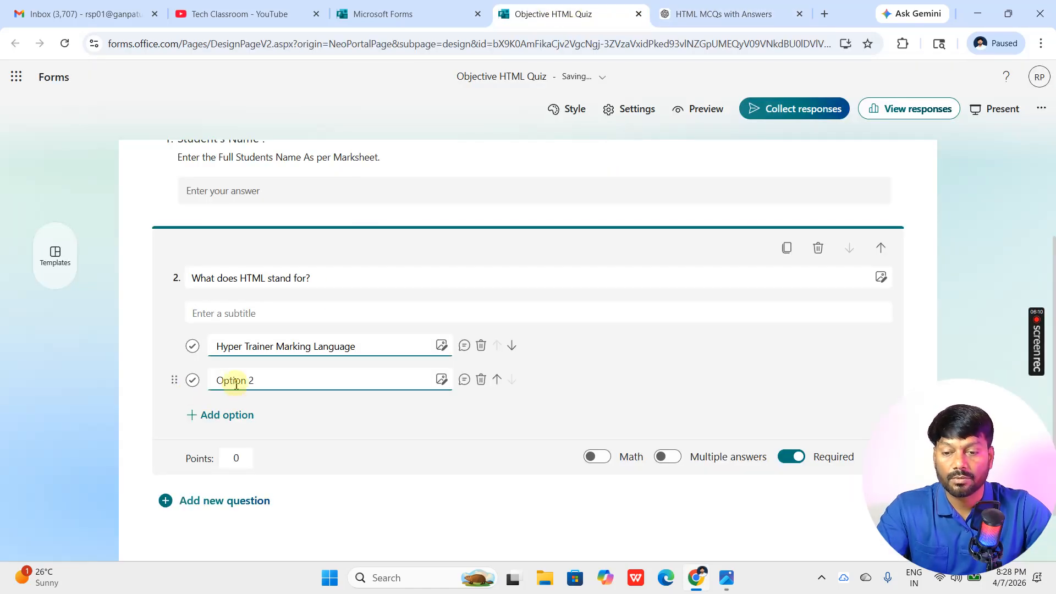
pyautogui.hotkey('ctrl', 'v')
pyautogui.click(691, 5)
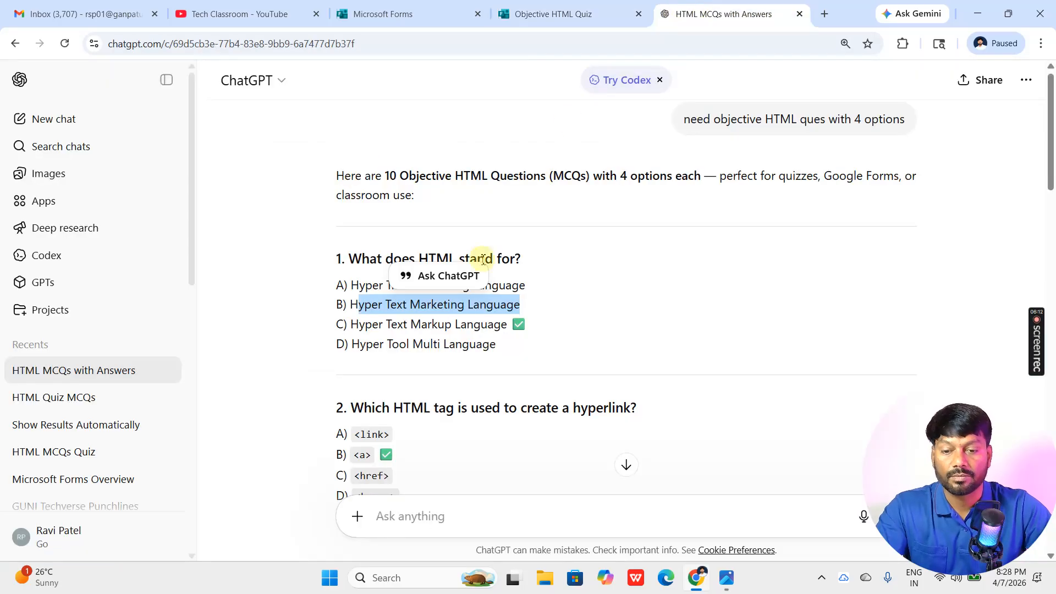
pyautogui.moveTo(342, 304); pyautogui.dragTo(521, 312)
pyautogui.click(520, 311)
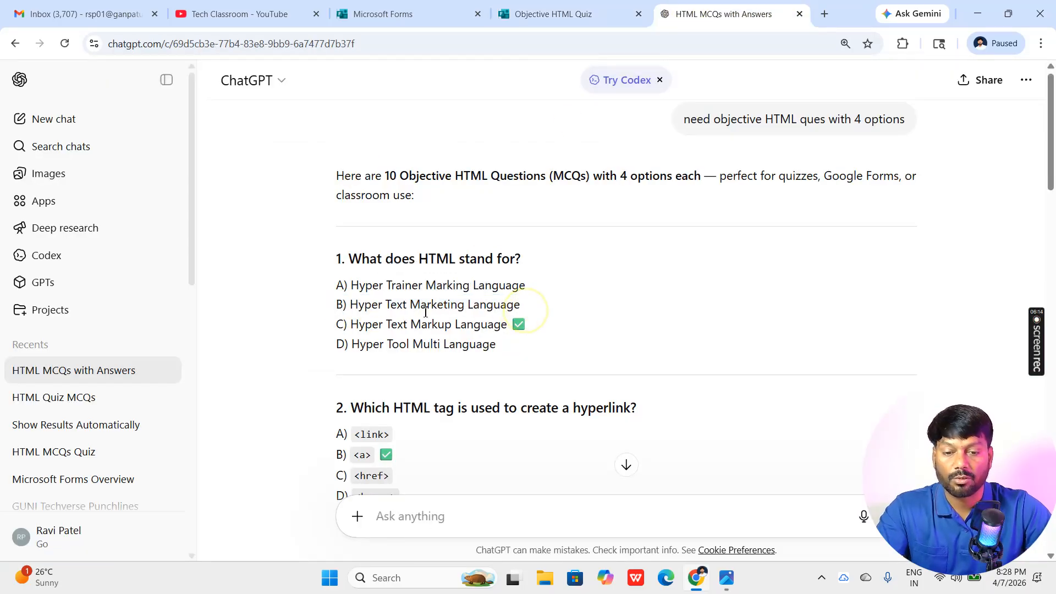
pyautogui.moveTo(353, 304); pyautogui.dragTo(523, 308)
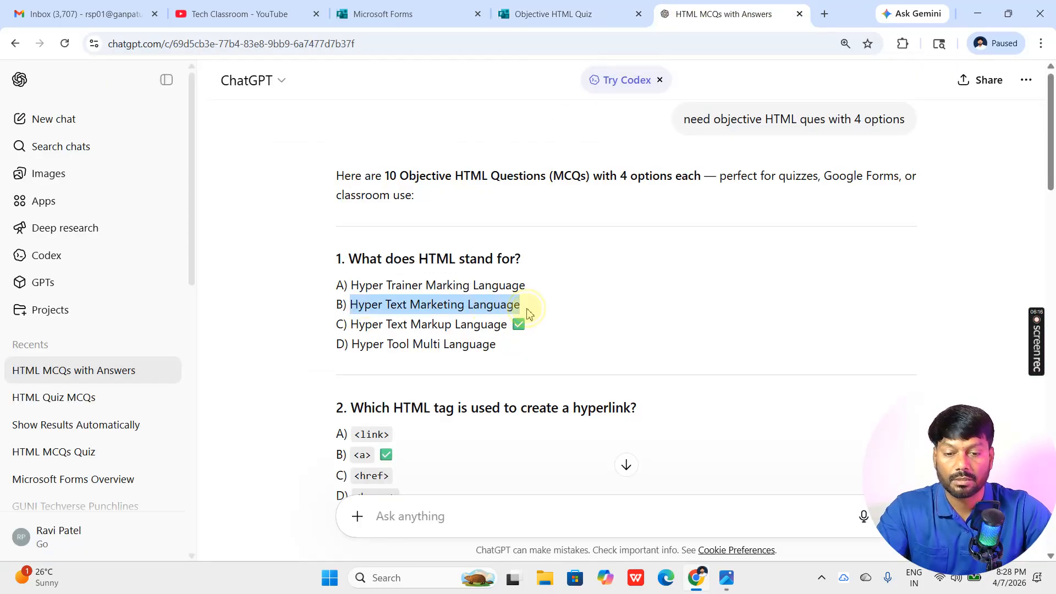
pyautogui.click(555, 14)
pyautogui.hotkey('ctrl', 'a')
pyautogui.hotkey('ctrl', 'v')
# Add a third option to question 2 with "Hyper Text Markup Language" copied from the ChatGPT answer
pyautogui.click(715, 14)
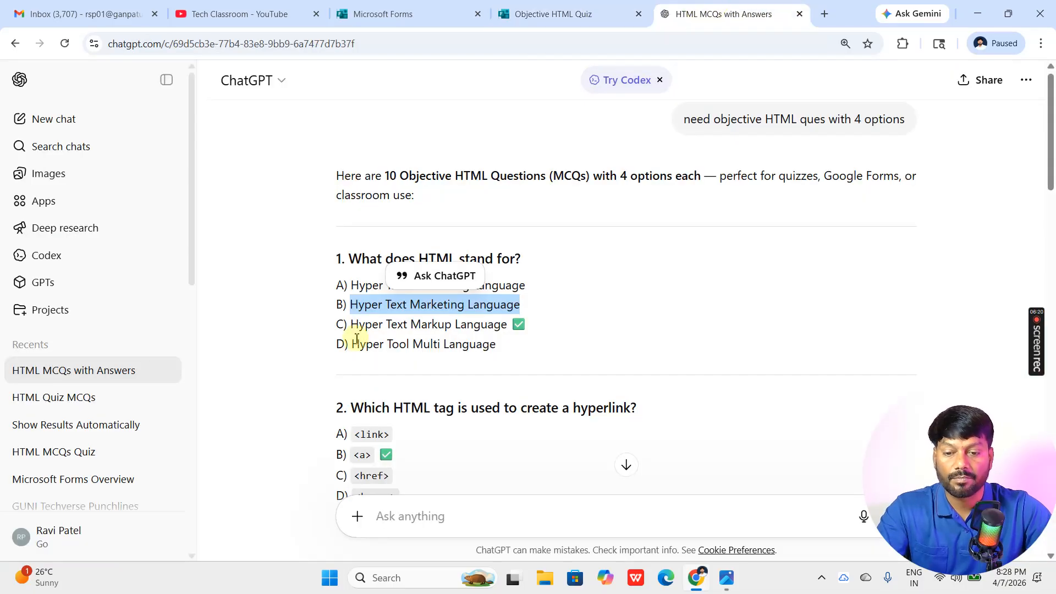
pyautogui.moveTo(352, 329); pyautogui.dragTo(520, 325)
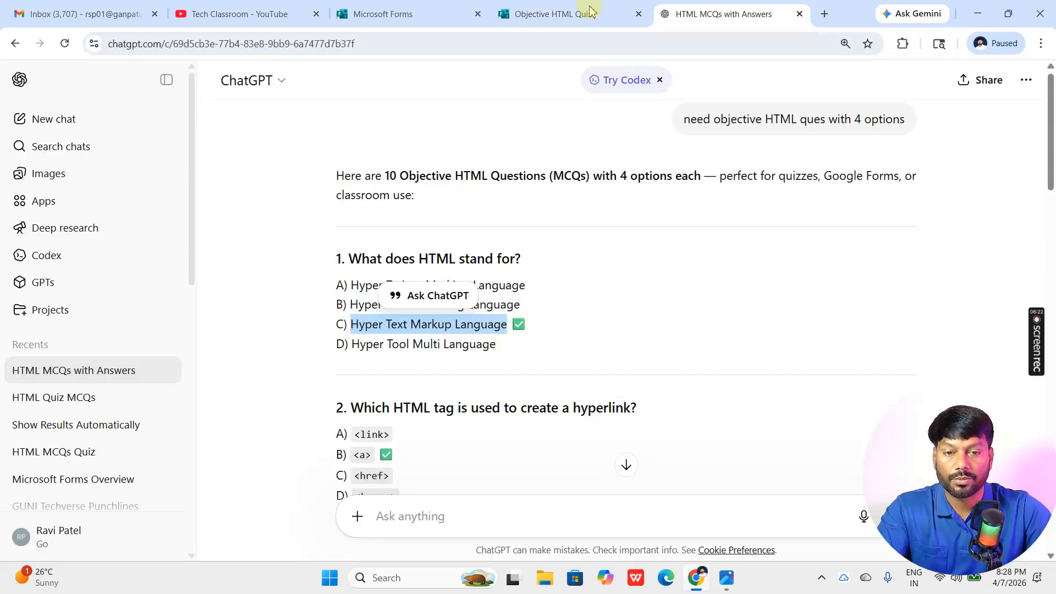
pyautogui.click(589, 17)
pyautogui.click(225, 416)
pyautogui.hotkey('ctrl', 'v')
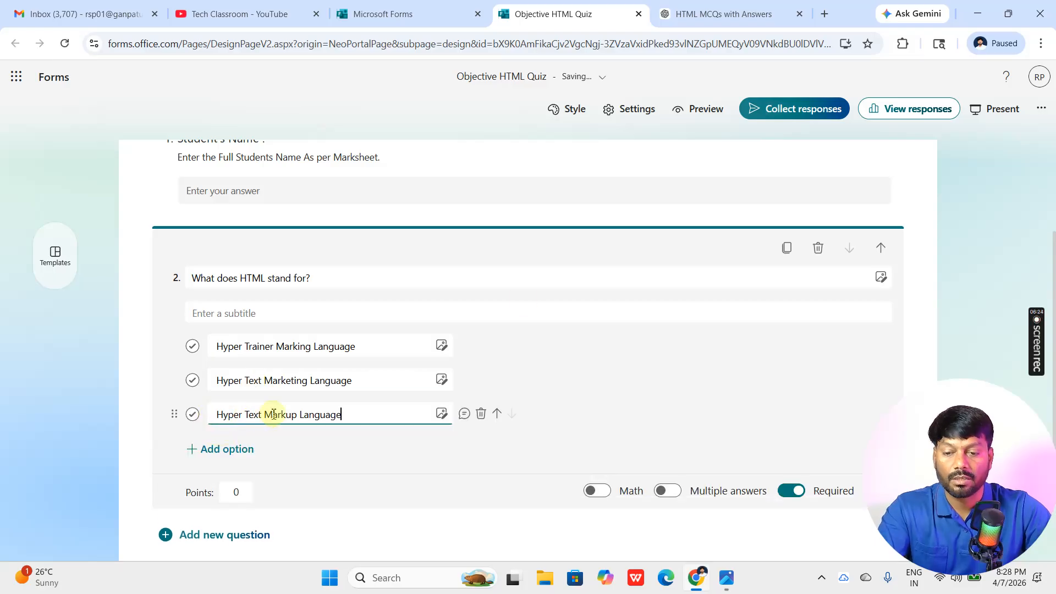
# Add a fourth option to question 2 with "Hyper Tool Multi Language" copied from the ChatGPT answer
pyautogui.click(682, 15)
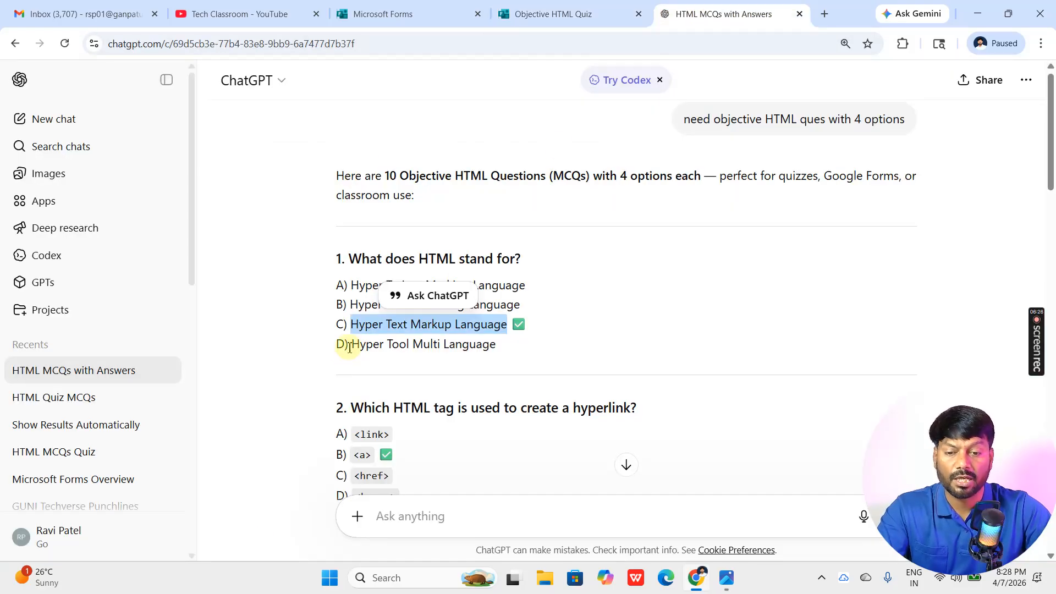
pyautogui.moveTo(357, 344); pyautogui.dragTo(519, 341)
pyautogui.click(572, 15)
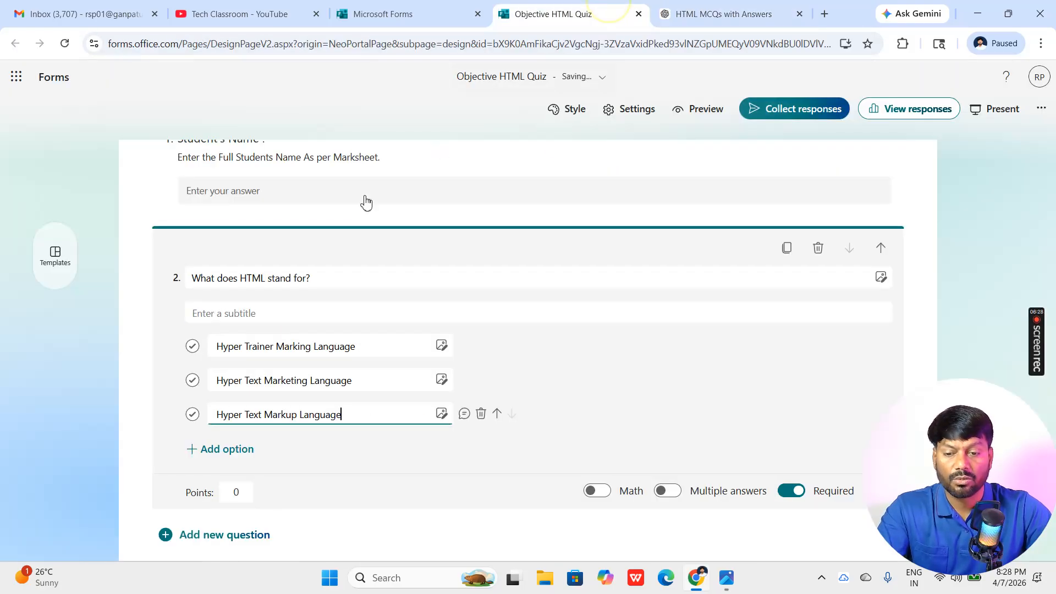
pyautogui.click(255, 442)
pyautogui.hotkey('ctrl', 'v')
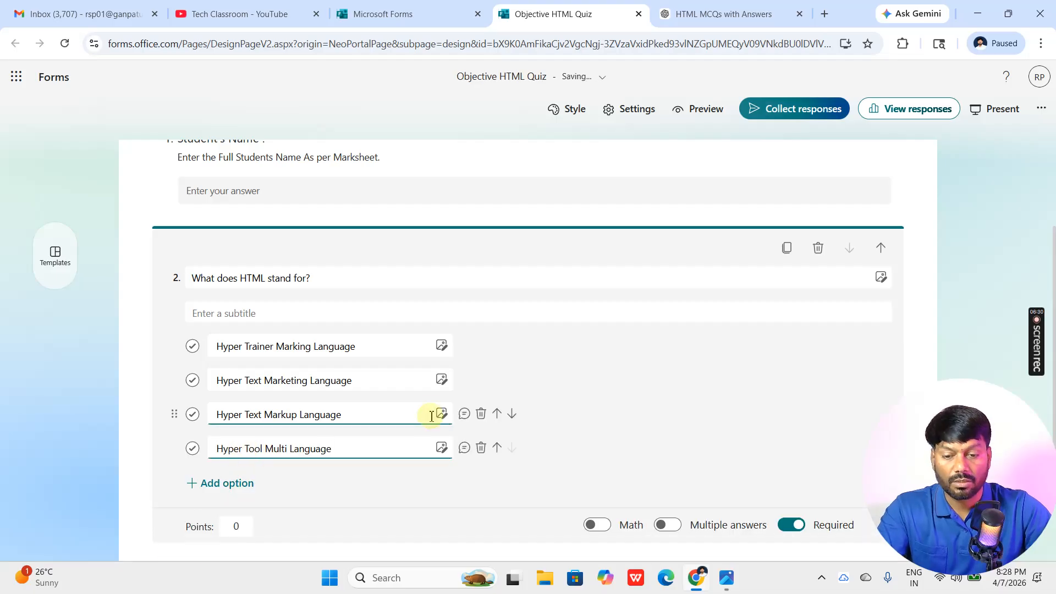
pyautogui.scroll(-1, 605, 319)
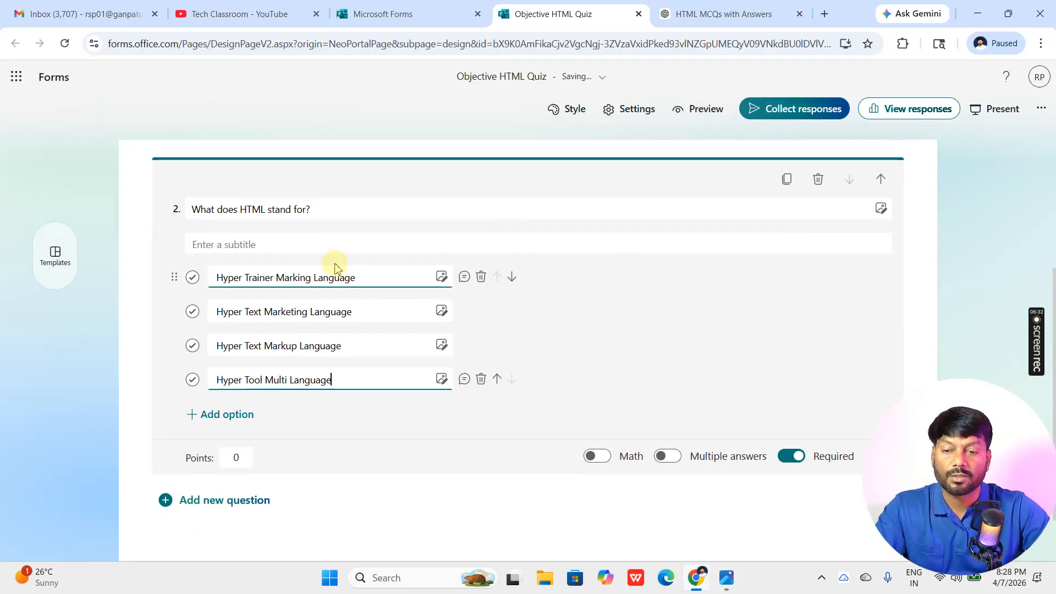
# Turn off the subtitle for question 2
pyautogui.click(297, 250)
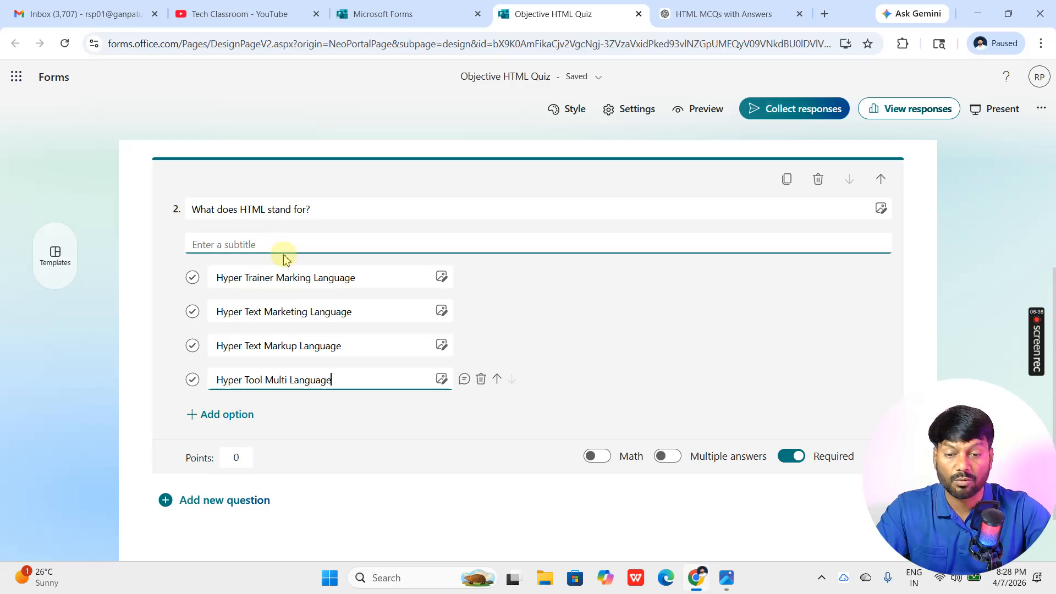
pyautogui.moveTo(997, 511); pyautogui.dragTo(997, 297)
pyautogui.click(891, 457)
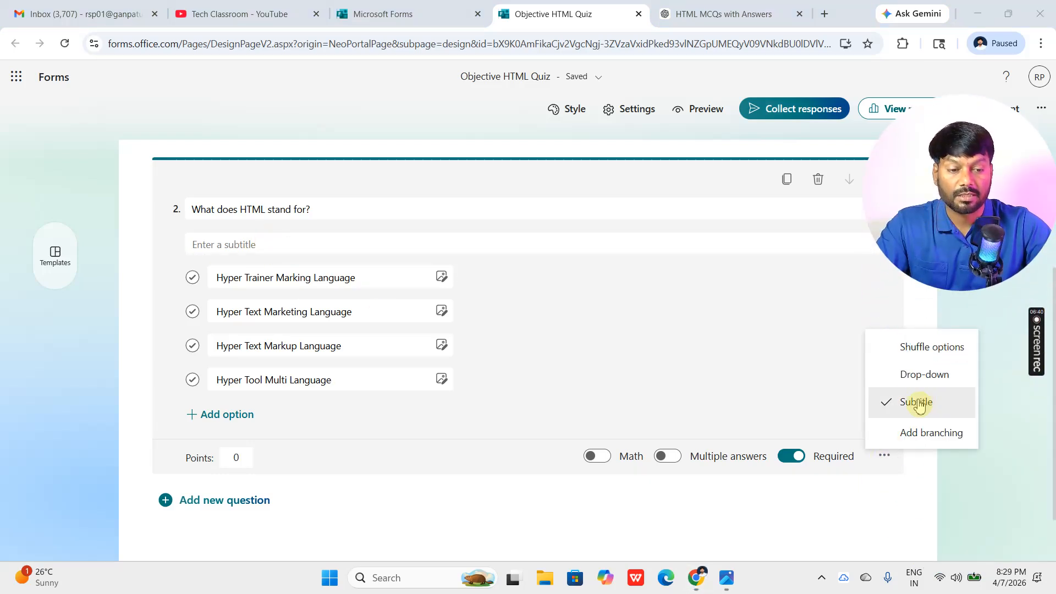
pyautogui.click(931, 410)
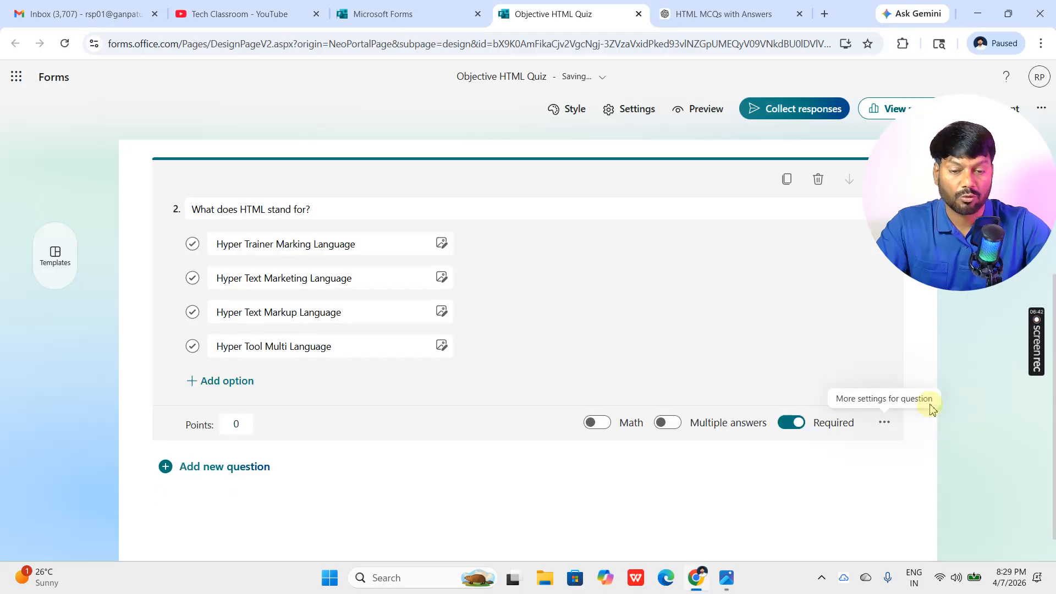
pyautogui.moveTo(904, 219); pyautogui.dragTo(875, 292)
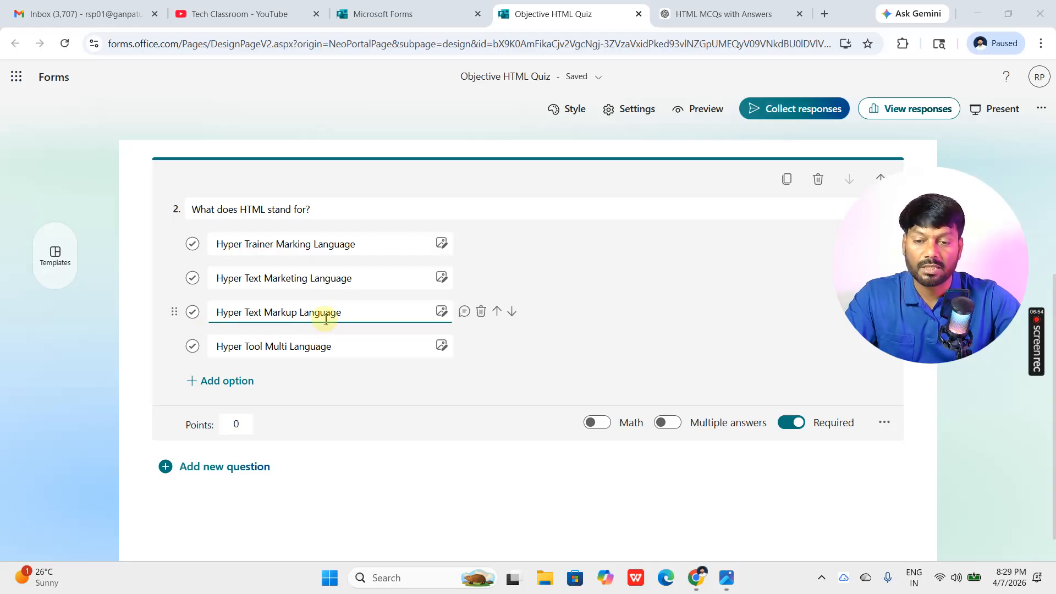
# Mark "Hyper Text Markup Language" as the correct answer and move it up to second place among the options
pyautogui.click(192, 316)
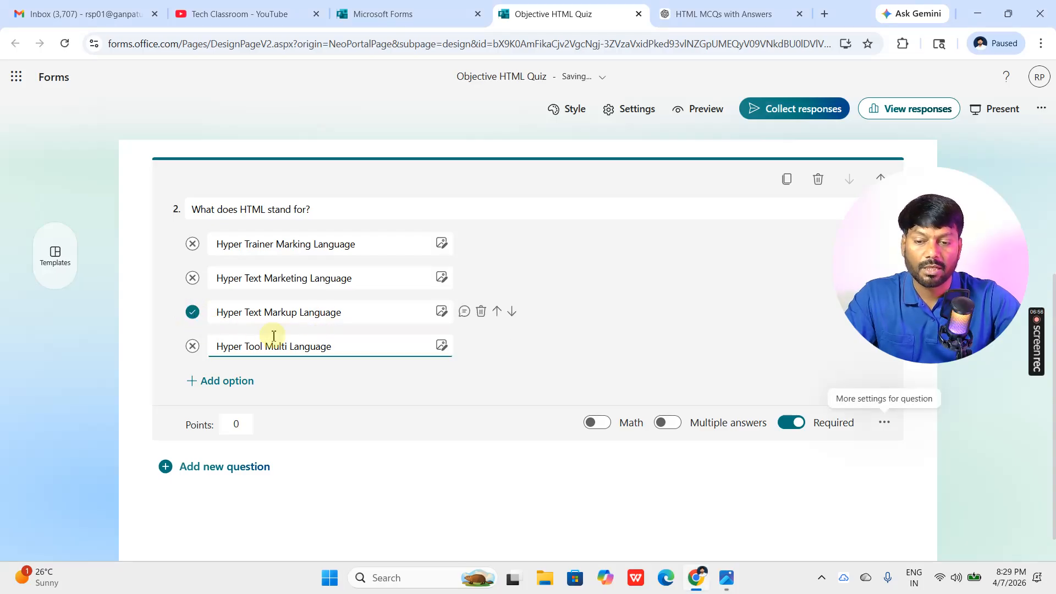
pyautogui.moveTo(177, 316); pyautogui.dragTo(178, 276)
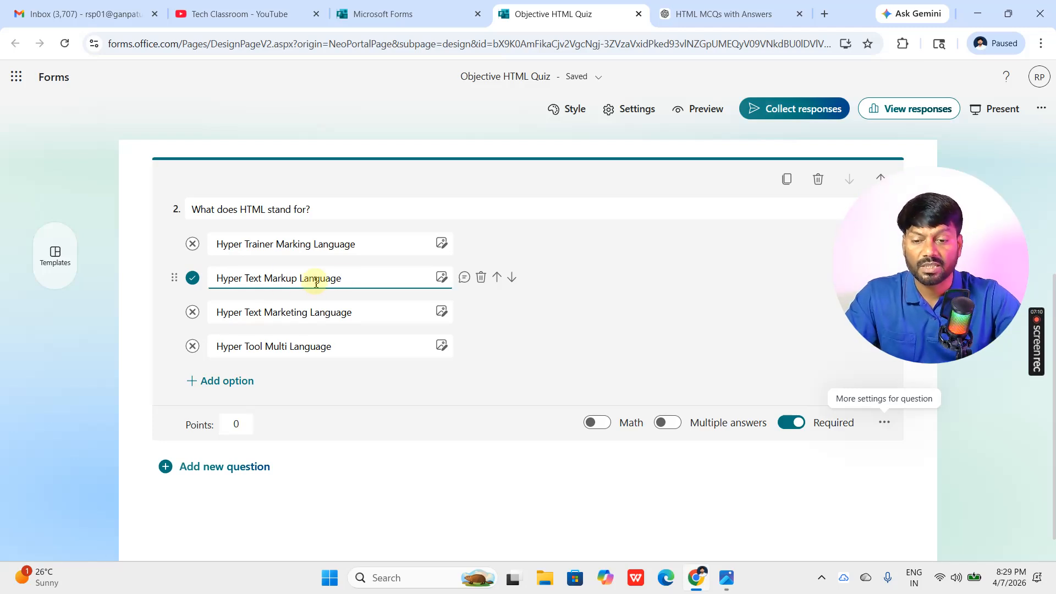
# Set the points for question 2 to 5
pyautogui.click(239, 425)
pyautogui.moveTo(240, 425); pyautogui.dragTo(232, 428)
pyautogui.click(137, 355)
pyautogui.click(440, 350)
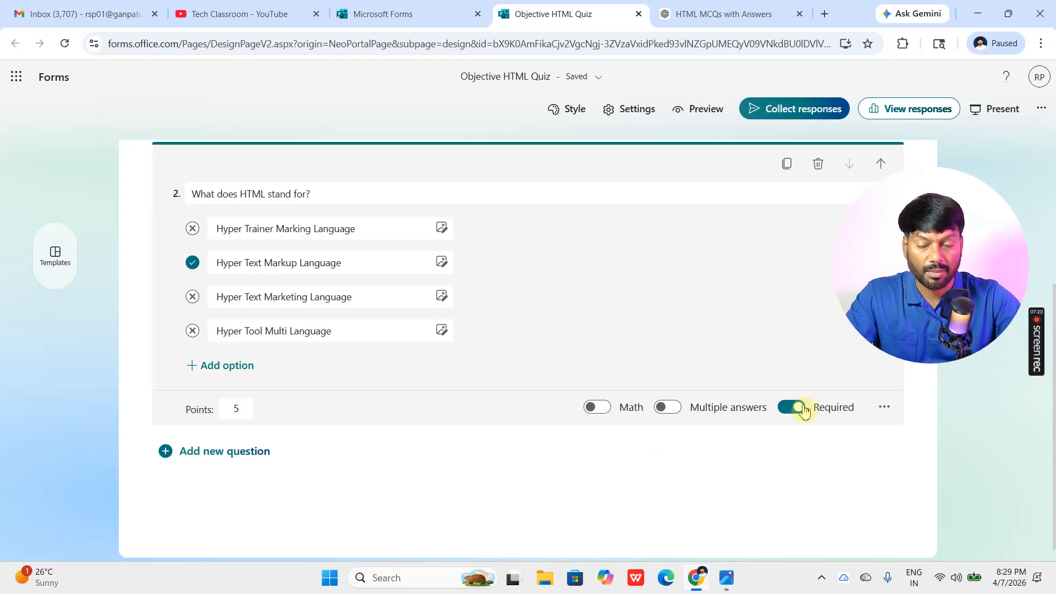
# Enable Shuffle options for question 2 and close its editing view
pyautogui.click(884, 407)
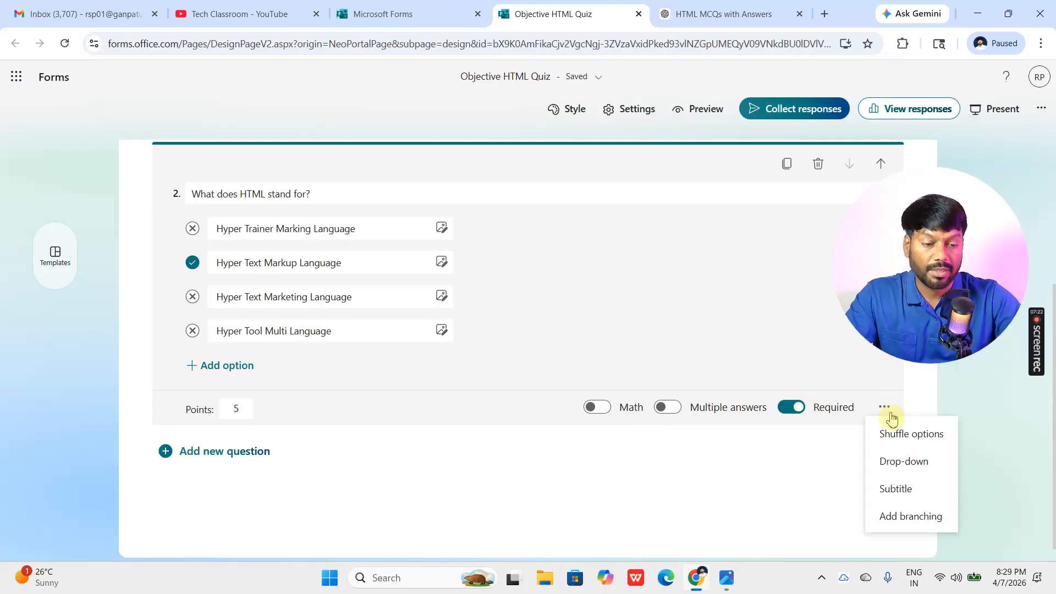
pyautogui.click(922, 439)
pyautogui.click(886, 407)
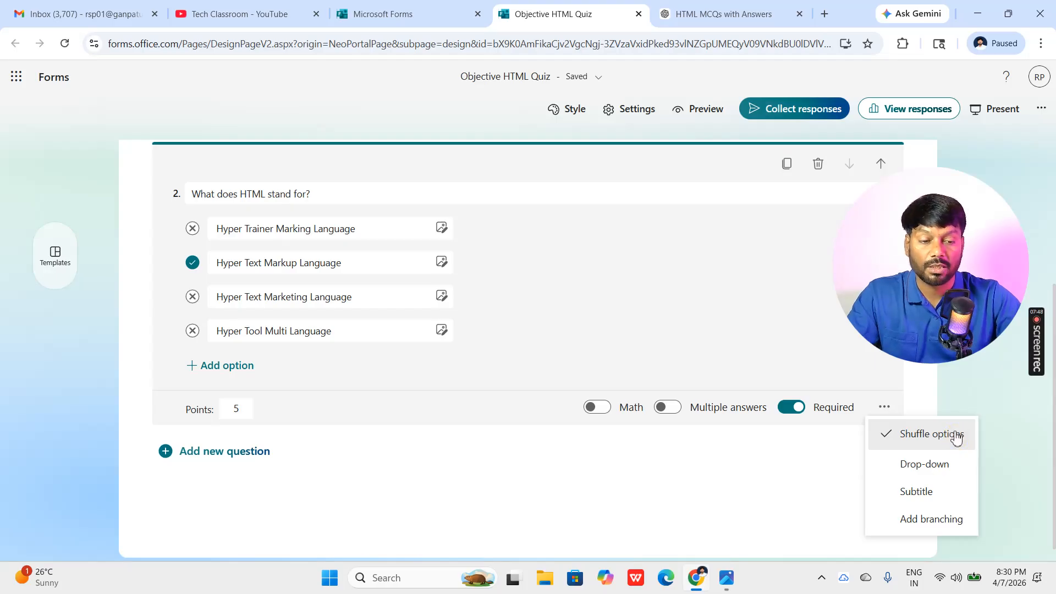
pyautogui.click(997, 409)
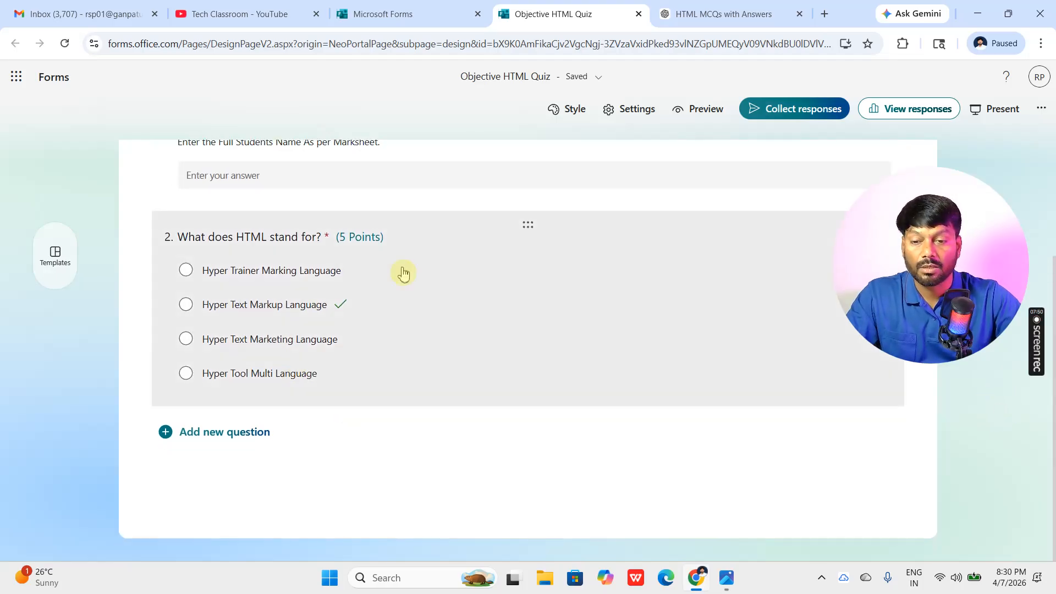
# Add a Choice question 3 and enter "Which HTML tag is used to create a hyperlink?" copied from the ChatGPT list
pyautogui.click(233, 435)
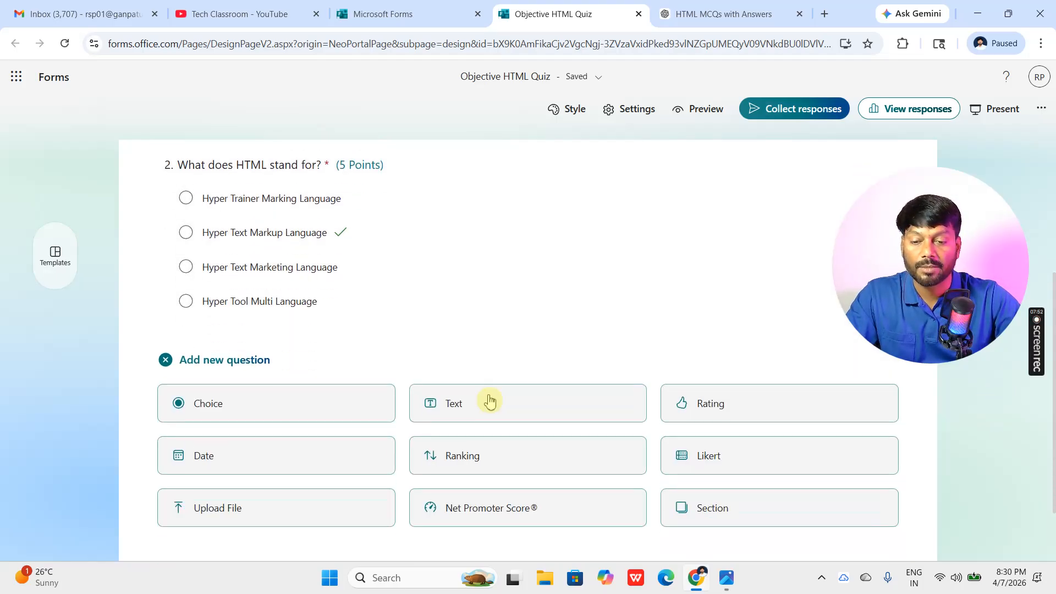
pyautogui.click(313, 346)
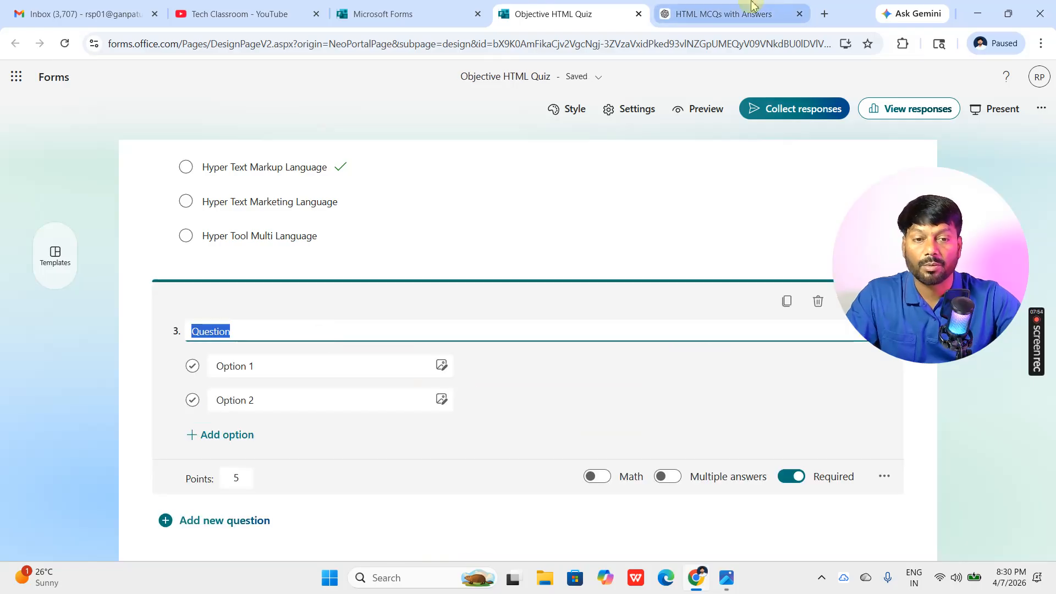
pyautogui.click(668, 13)
pyautogui.scroll(-1, 383, 235)
pyautogui.moveTo(352, 202); pyautogui.dragTo(648, 198)
pyautogui.hotkey('ctrl', 'c')
pyautogui.click(585, 8)
pyautogui.hotkey('ctrl', 'v')
# Copy the answer "<link>" from ChatGPT into the first option of question 3
pyautogui.click(694, 9)
pyautogui.moveTo(358, 226); pyautogui.dragTo(419, 229)
pyautogui.hotkey('ctrl', 'c')
pyautogui.click(545, 13)
pyautogui.click(264, 367)
pyautogui.hotkey('ctrl', 'v')
# Copy the answer "<a>" from ChatGPT into the second option of question 3
pyautogui.click(726, 14)
pyautogui.moveTo(342, 248); pyautogui.dragTo(372, 249)
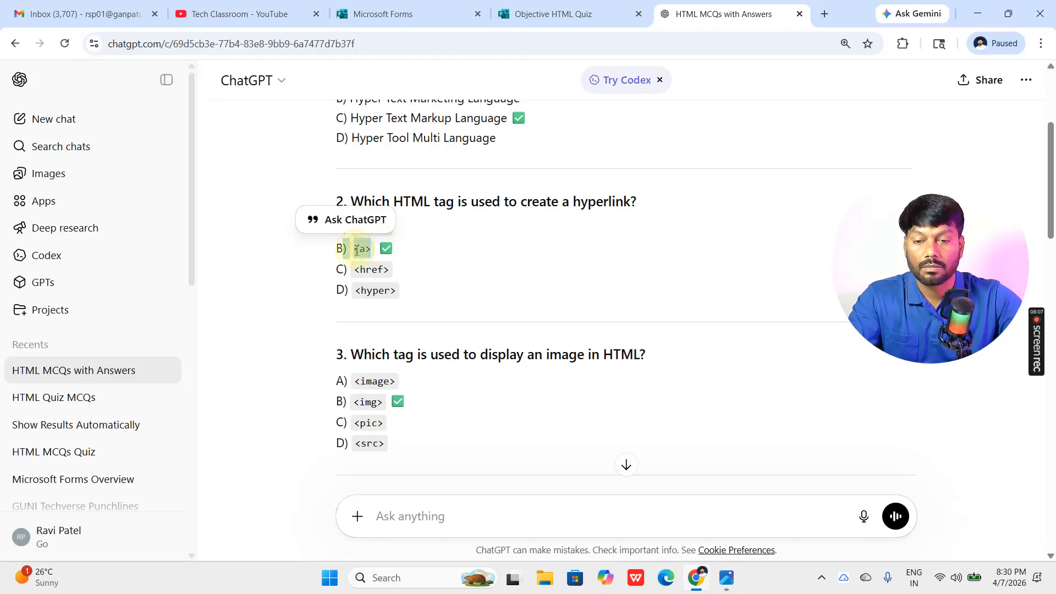
pyautogui.click(421, 253)
pyautogui.moveTo(354, 253); pyautogui.dragTo(376, 253)
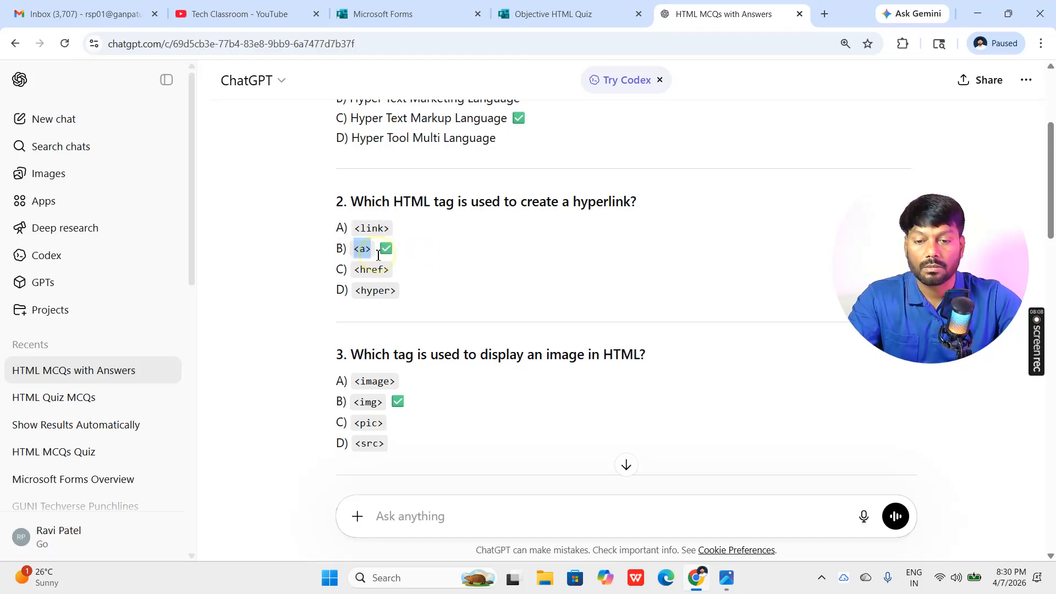
pyautogui.click(572, 15)
pyautogui.click(264, 404)
pyautogui.hotkey('ctrl', 'v')
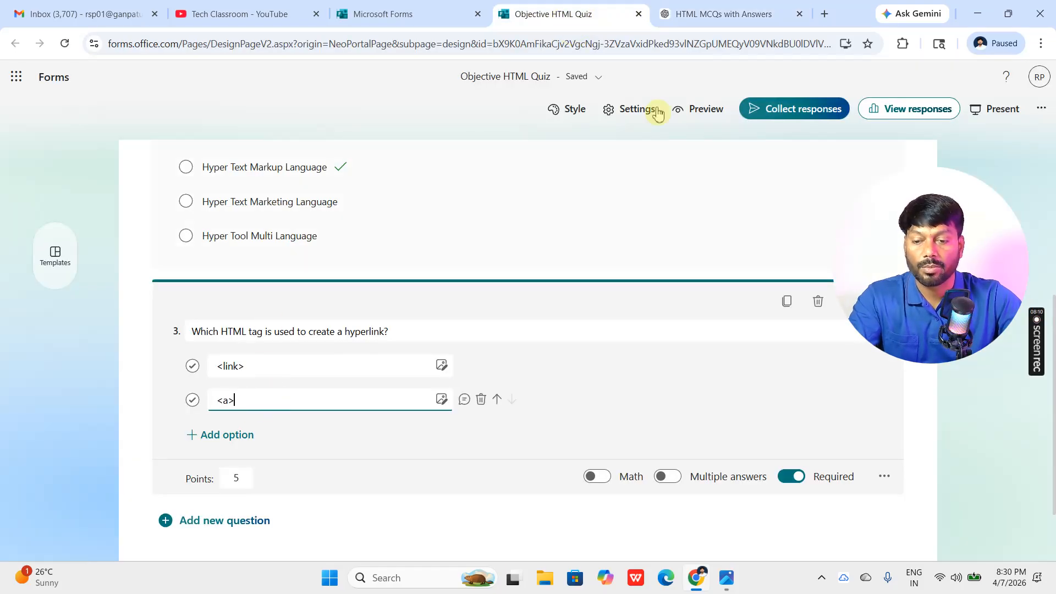
# Copy the answer "<href>" from ChatGPT into a new third option of question 3
pyautogui.click(726, 14)
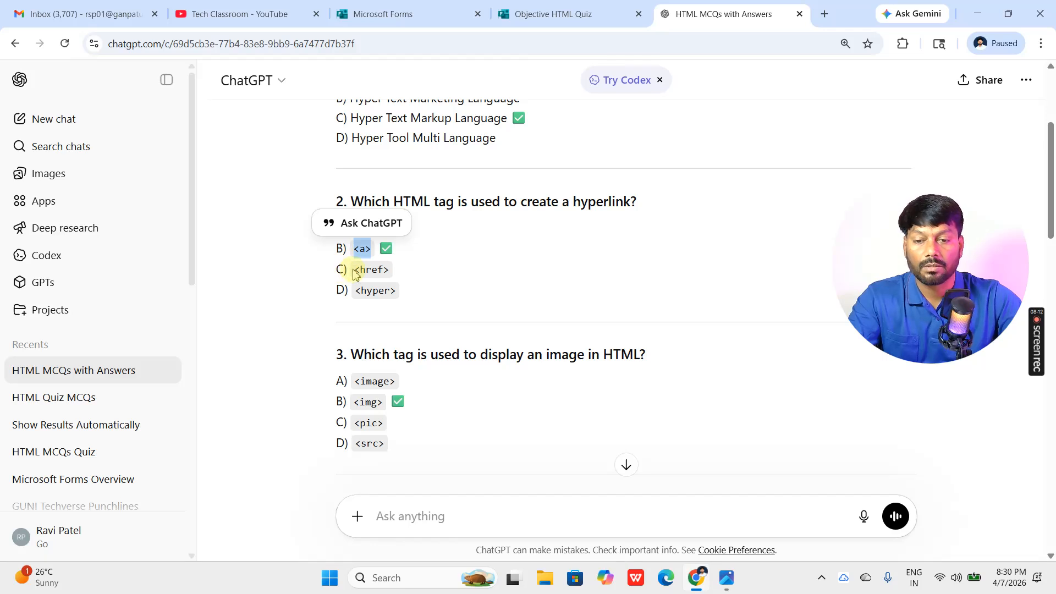
pyautogui.moveTo(355, 270); pyautogui.dragTo(397, 272)
pyautogui.click(572, 14)
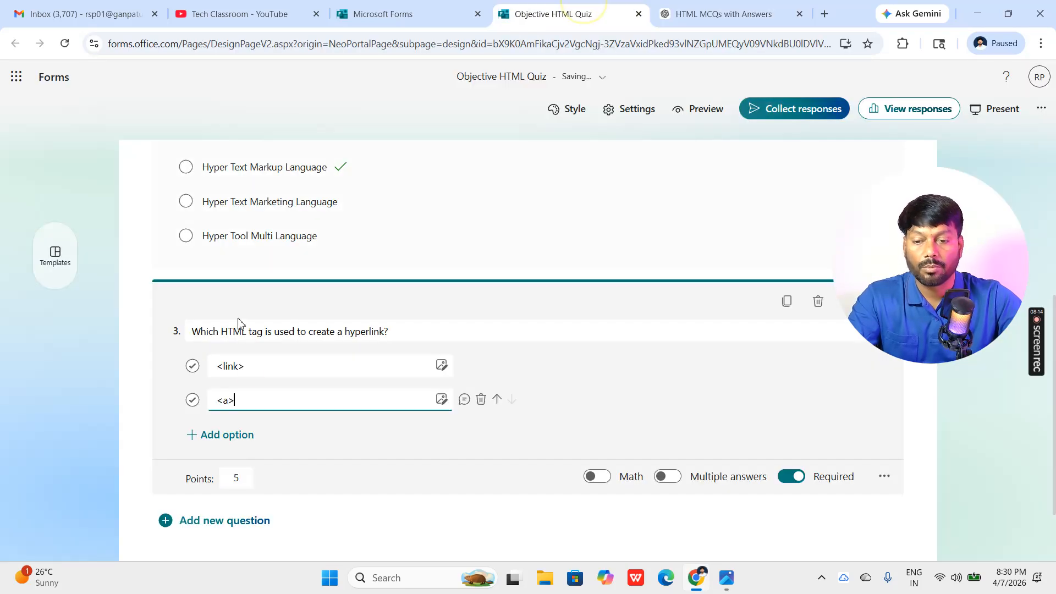
pyautogui.click(254, 436)
pyautogui.hotkey('ctrl', 'v')
# Copy the answer "<hyper>" from ChatGPT into a new fourth option of question 3
pyautogui.click(726, 14)
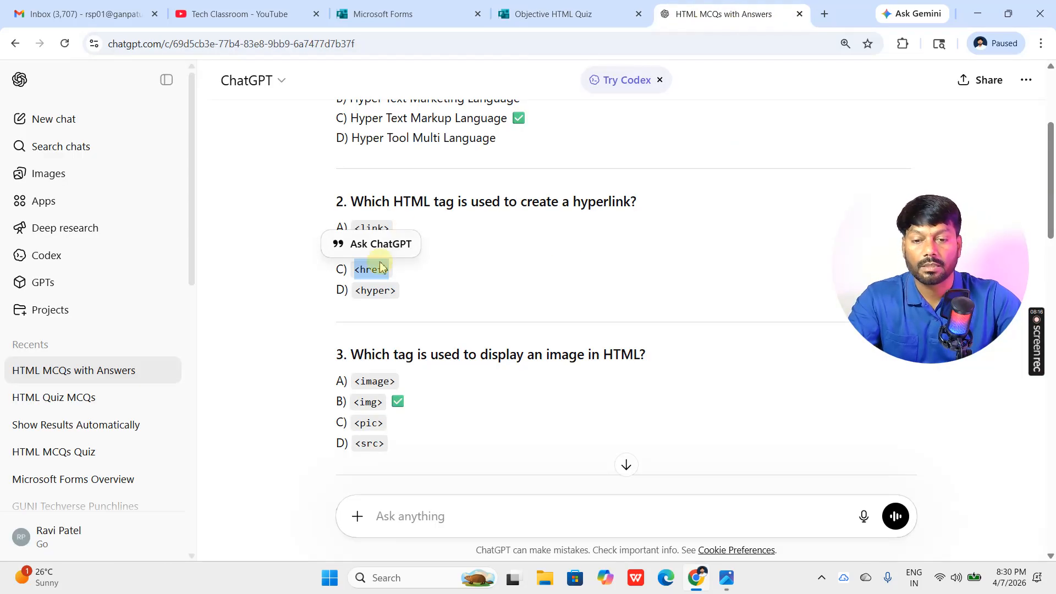
pyautogui.moveTo(355, 291); pyautogui.dragTo(397, 292)
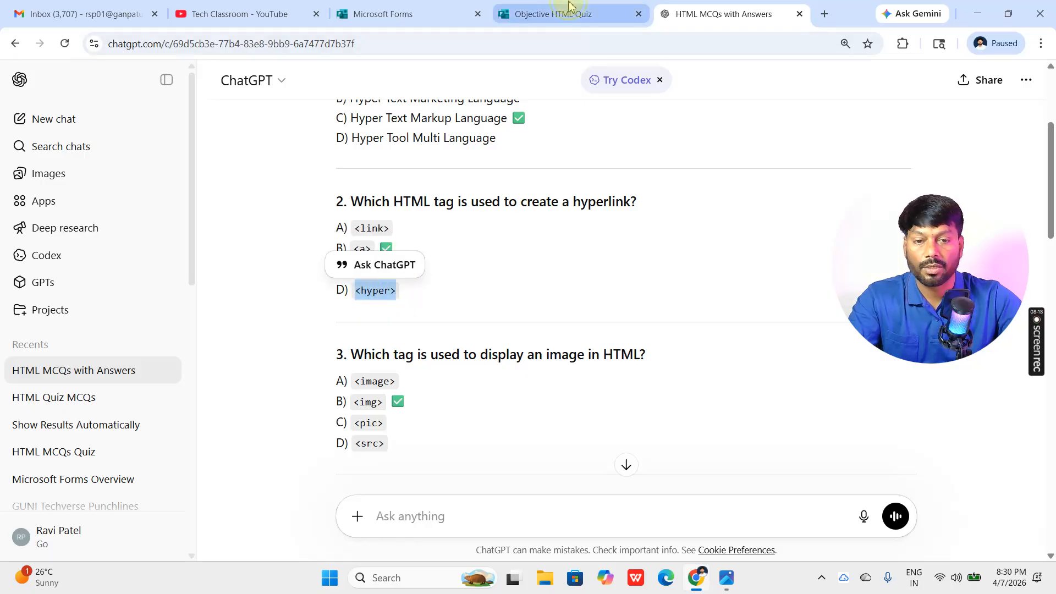
pyautogui.click(550, 14)
pyautogui.click(236, 468)
pyautogui.hotkey('ctrl', 'v')
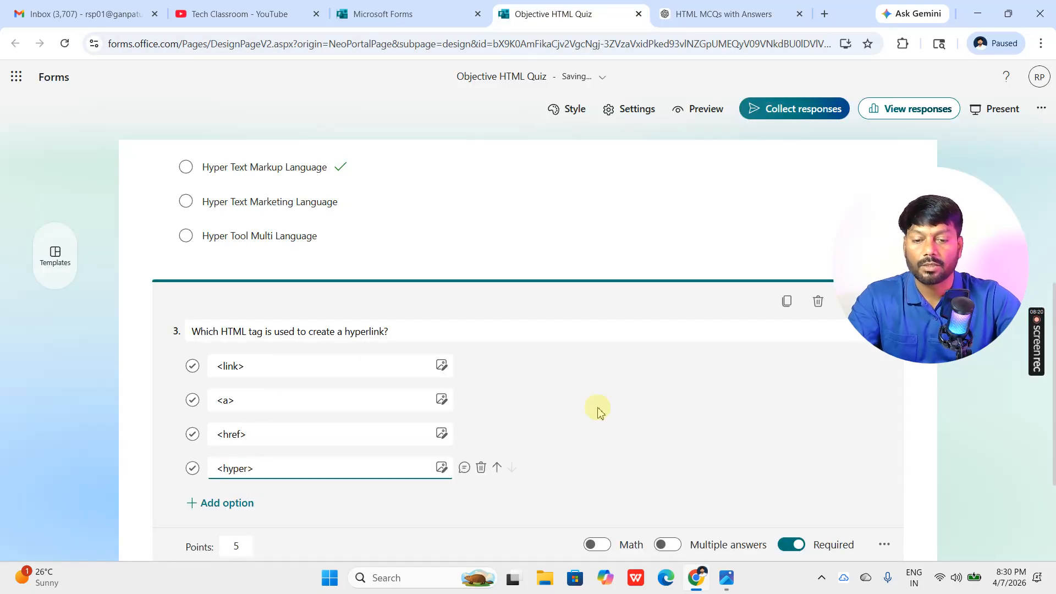
# Mark "<a>" as the correct answer of question 3 and move it to first place among the options
pyautogui.scroll(-2, 734, 424)
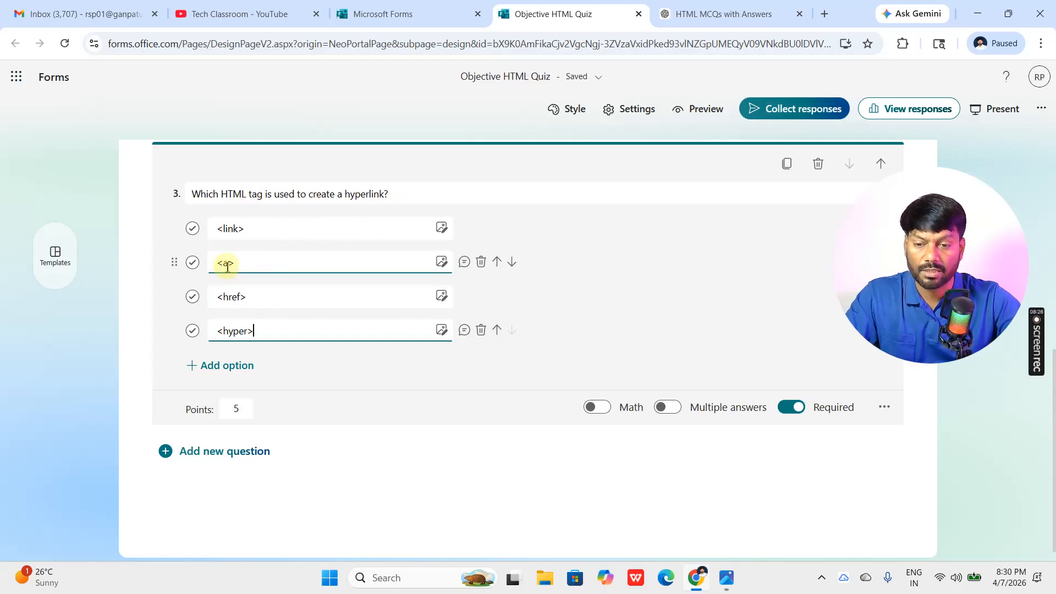
pyautogui.click(192, 268)
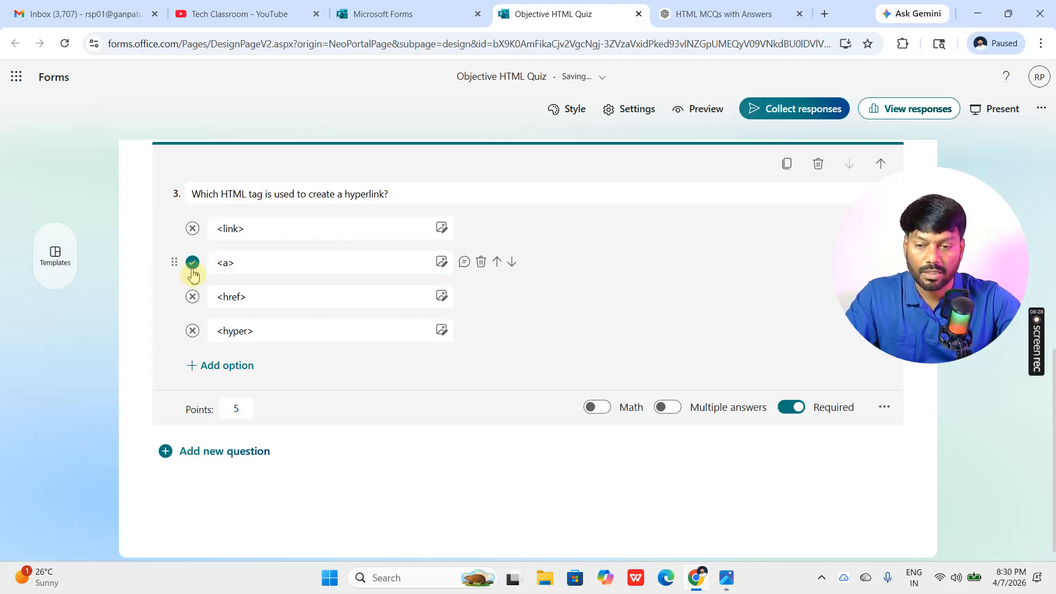
pyautogui.moveTo(174, 262)
pyautogui.mouseDown()
pyautogui.moveTo(170, 233)
pyautogui.moveTo(174, 245)
pyautogui.mouseUp()
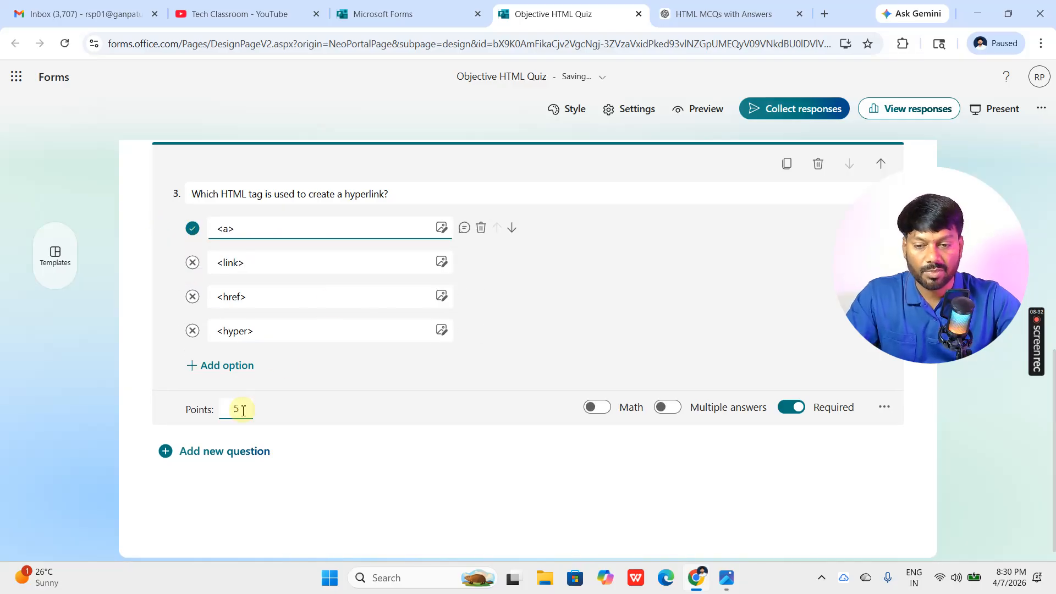
# Enable Shuffle options for question 3
pyautogui.click(887, 412)
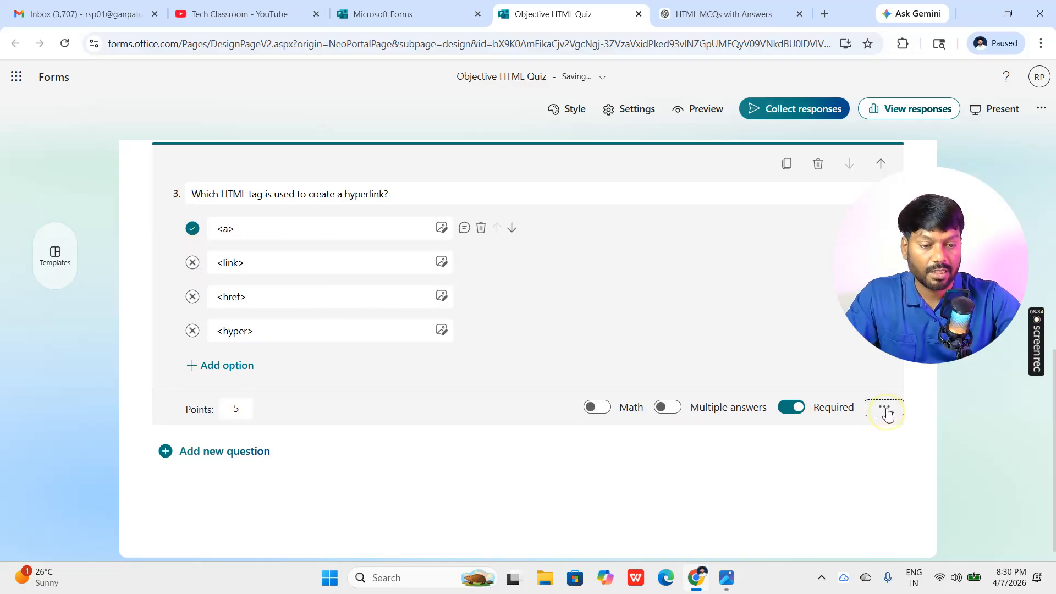
pyautogui.click(911, 438)
pyautogui.click(888, 412)
pyautogui.click(900, 431)
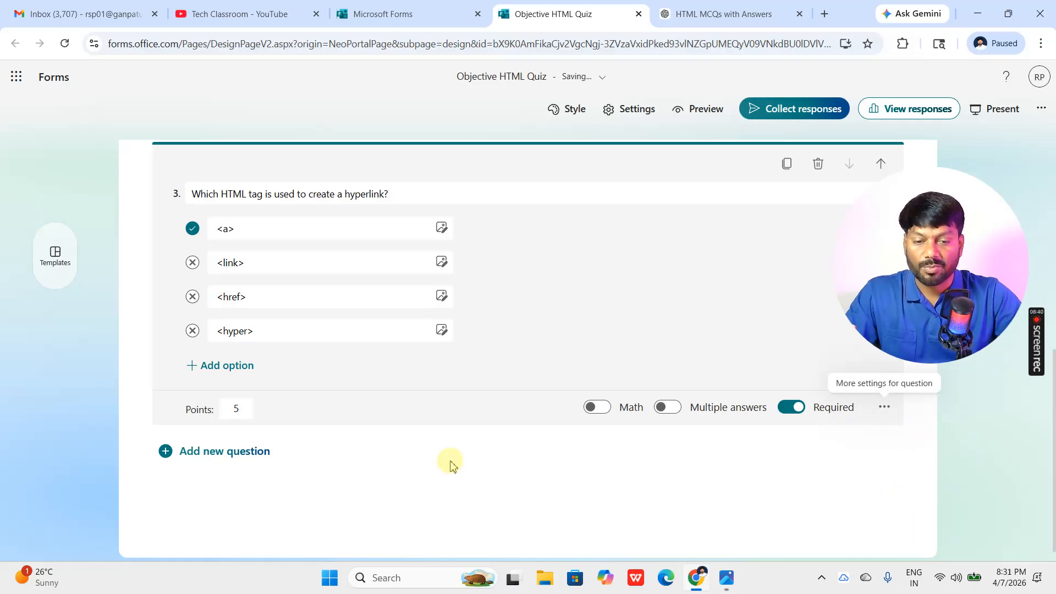
# Open the form settings and examine the quiz options, especially Practice mode and automatic results
pyautogui.scroll(5, 450, 464)
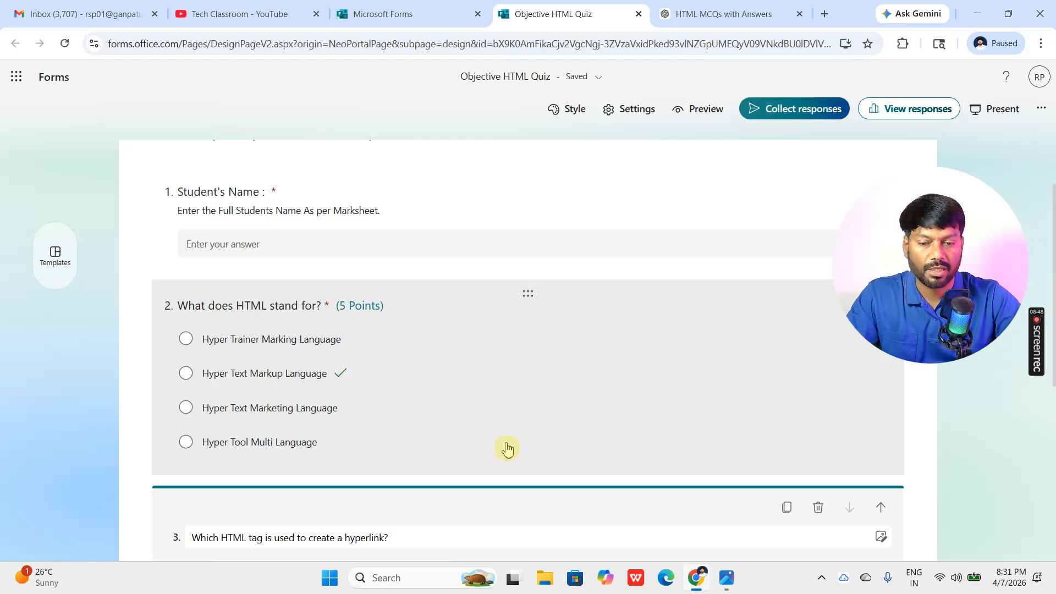
pyautogui.moveTo(933, 284); pyautogui.dragTo(616, 384)
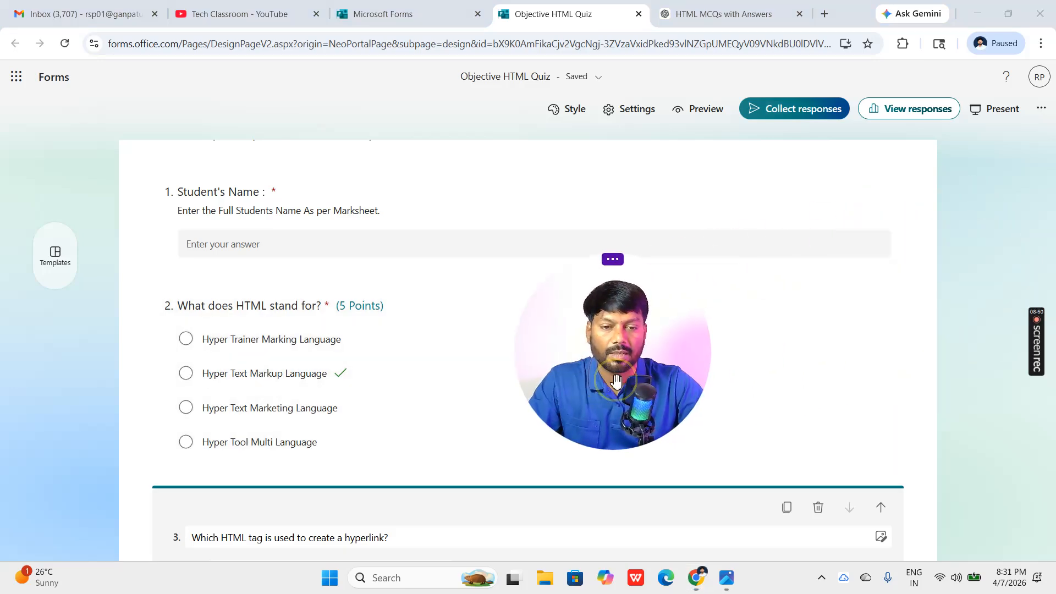
pyautogui.click(638, 109)
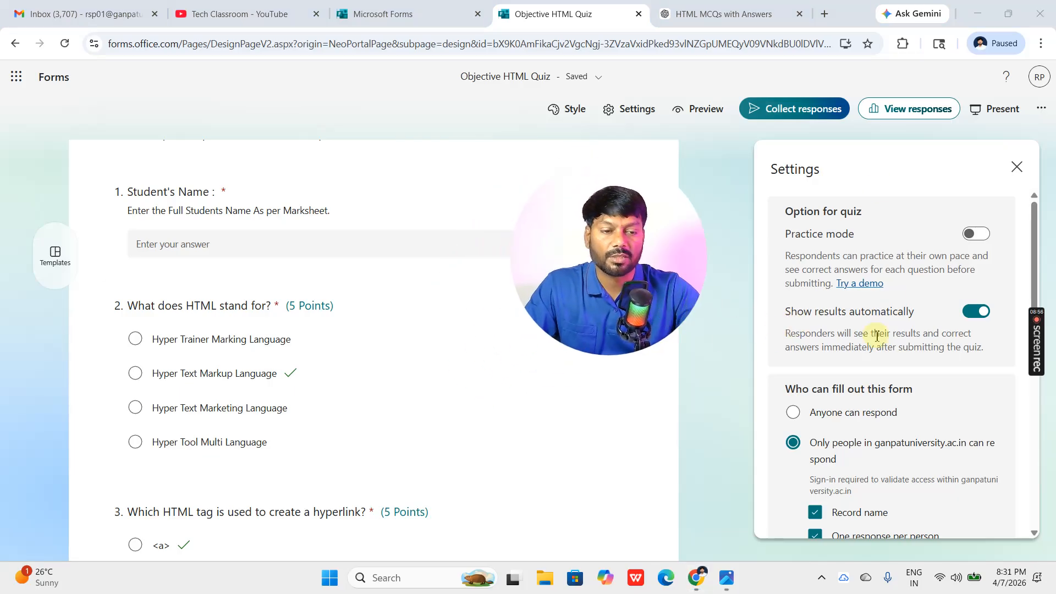
pyautogui.scroll(-10, 920, 390)
pyautogui.scroll(10, 921, 420)
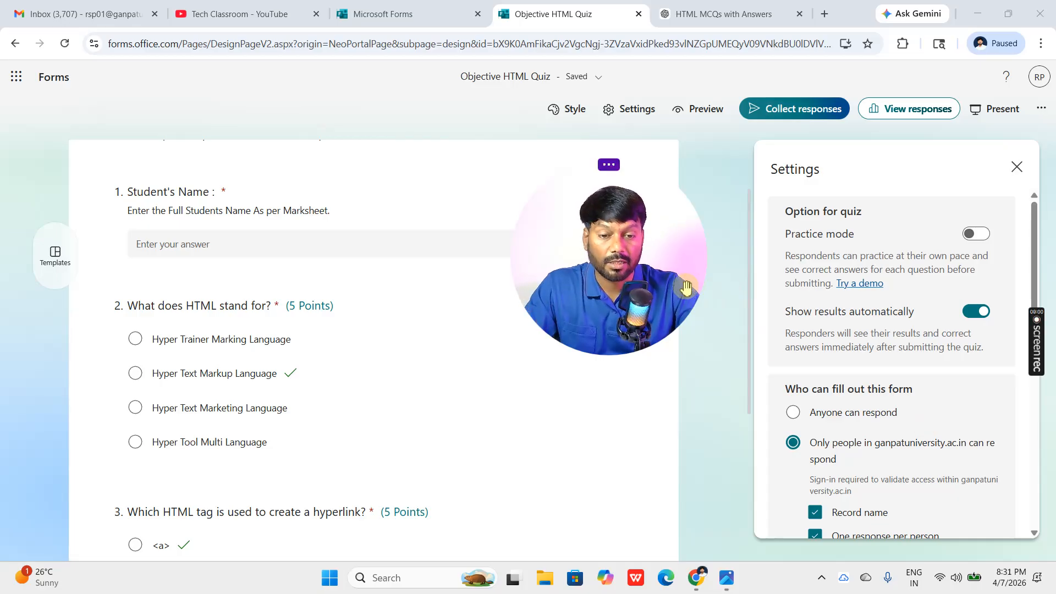
pyautogui.moveTo(681, 289); pyautogui.dragTo(596, 297)
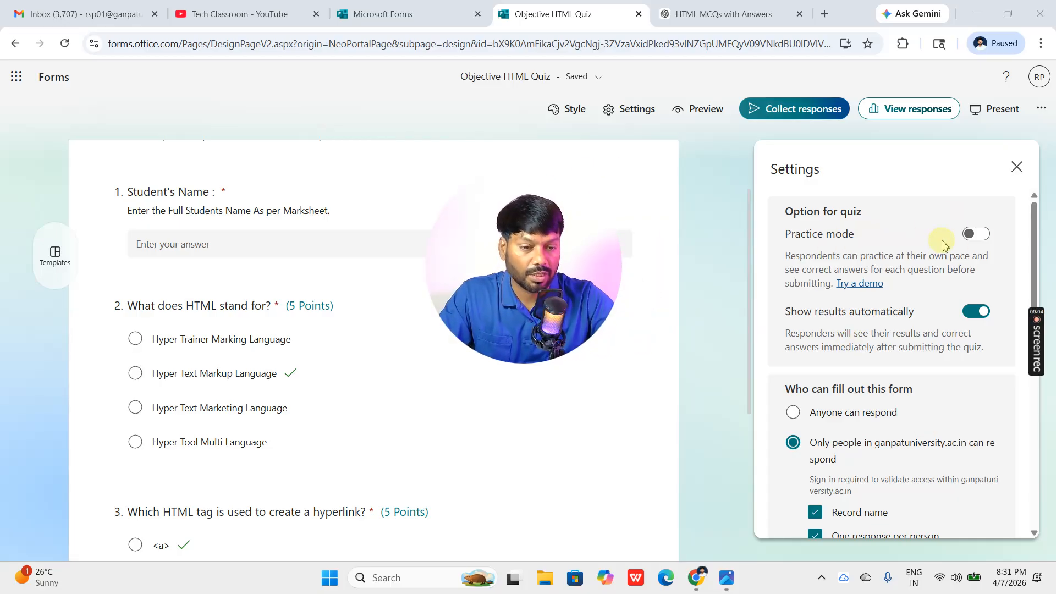
pyautogui.moveTo(786, 234); pyautogui.dragTo(855, 242)
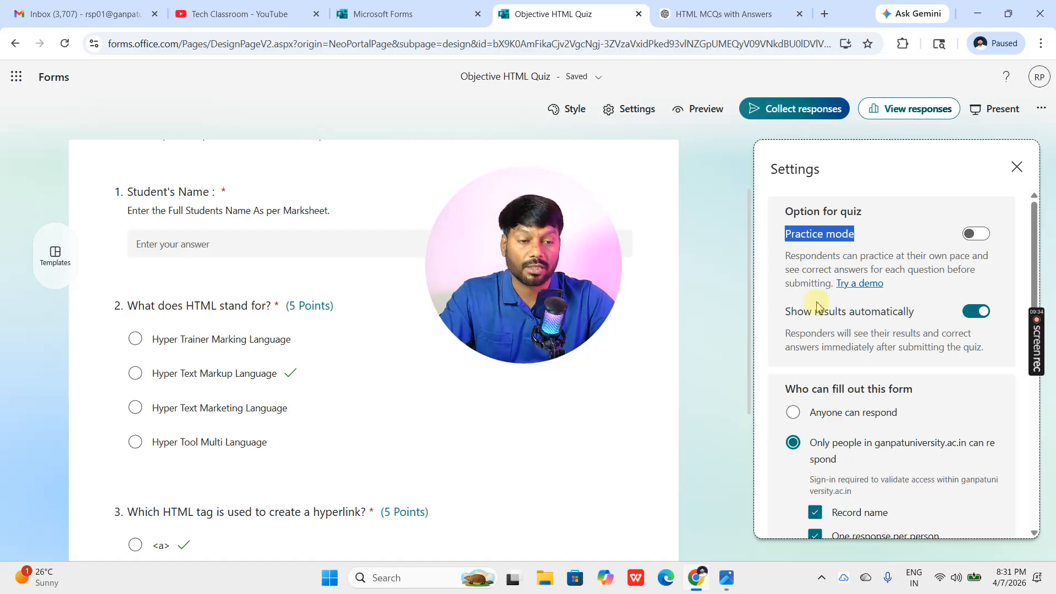
pyautogui.click(867, 170)
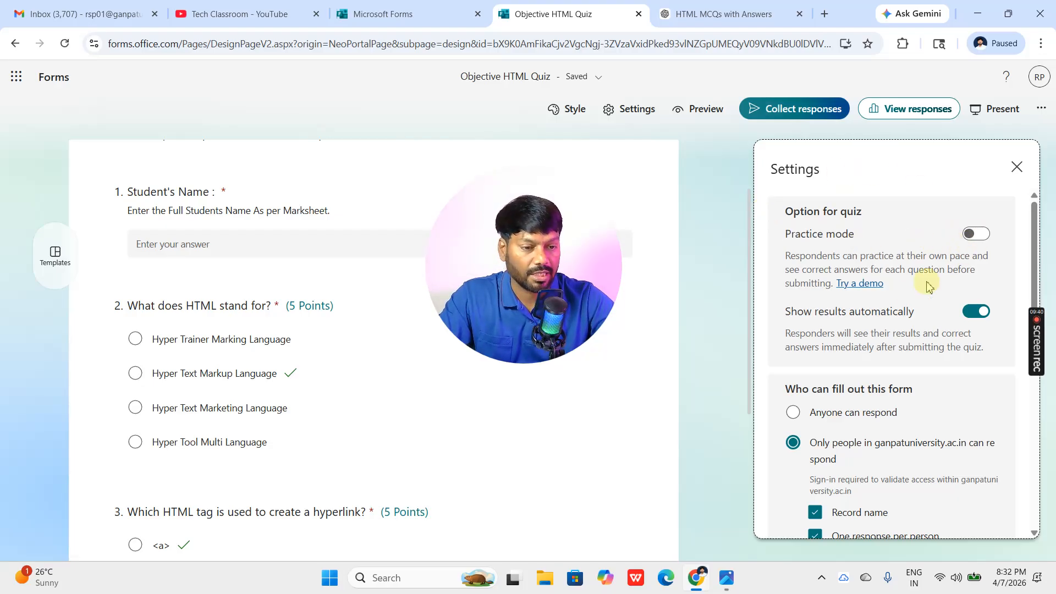
# Turn on Set time duration in the response options with a limit of 30 minutes
pyautogui.scroll(-5, 931, 479)
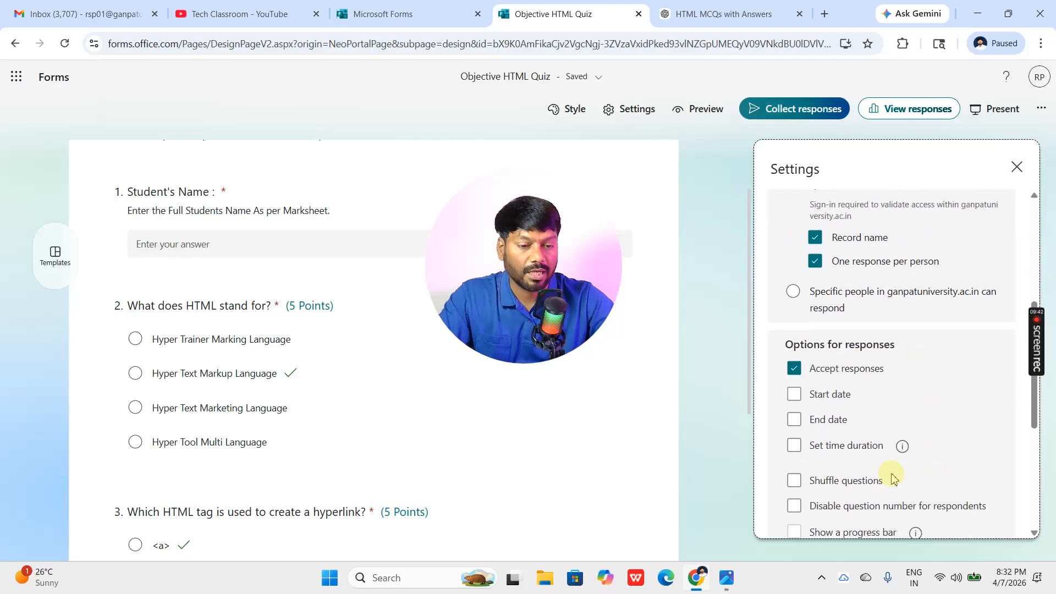
pyautogui.scroll(-1, 882, 474)
pyautogui.click(815, 381)
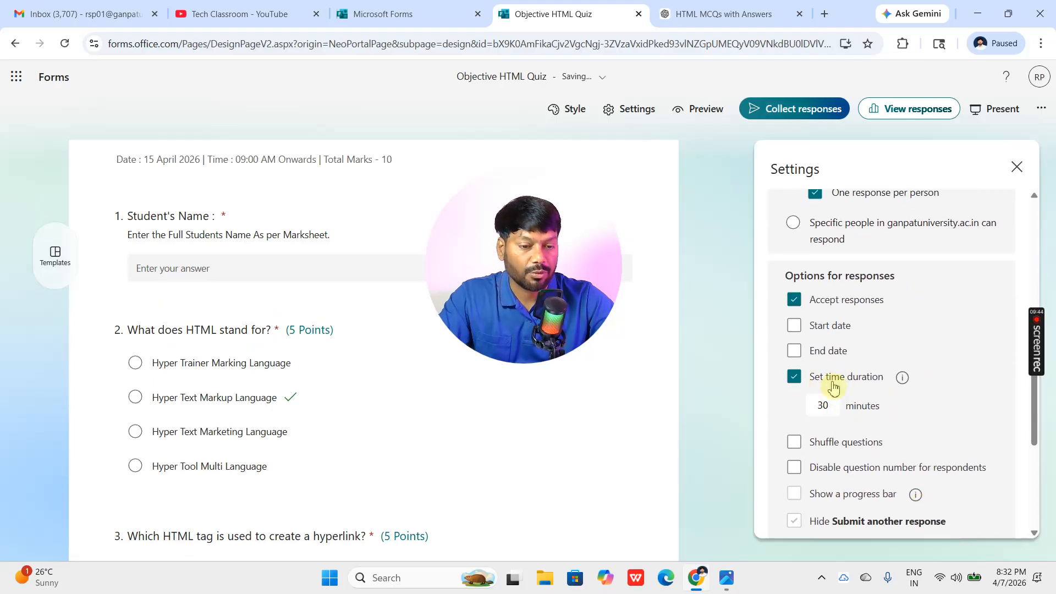
pyautogui.doubleClick(822, 407)
pyautogui.scroll(5, 948, 381)
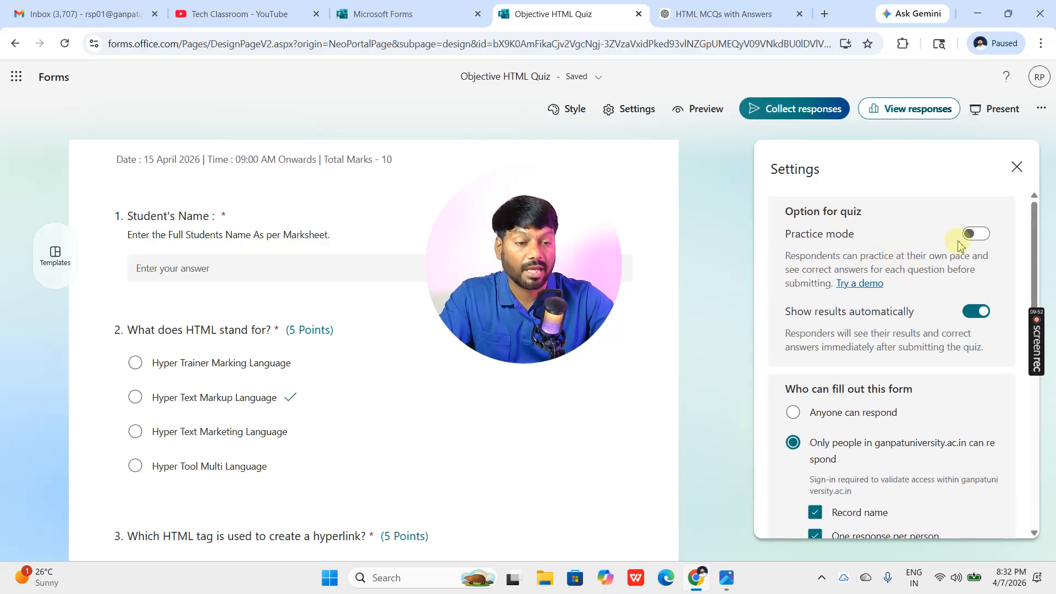
# Enable Practice mode for the quiz and check its effect on the response options
pyautogui.click(974, 234)
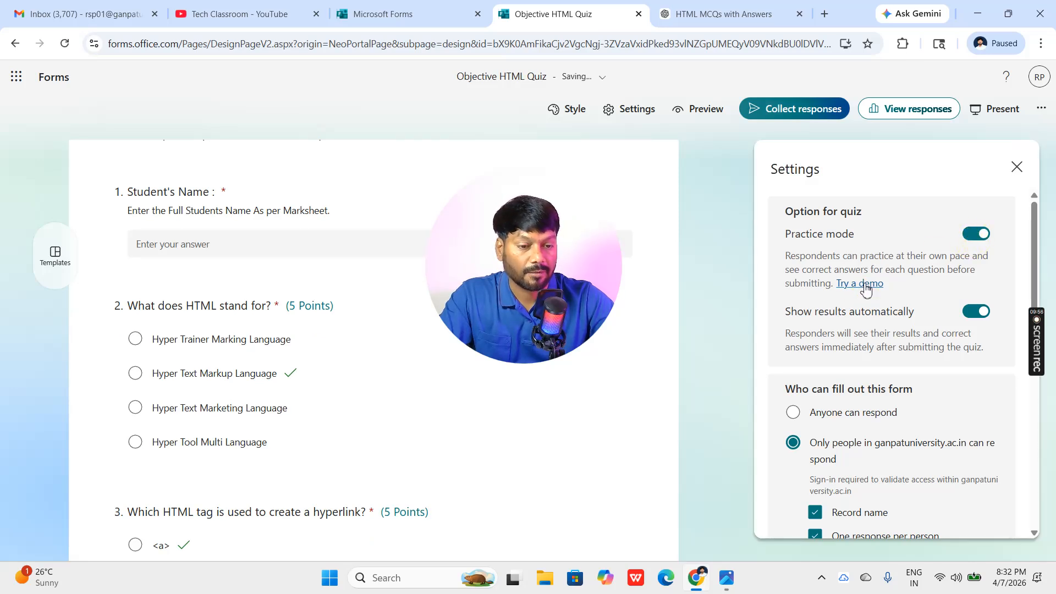
pyautogui.scroll(-8, 910, 308)
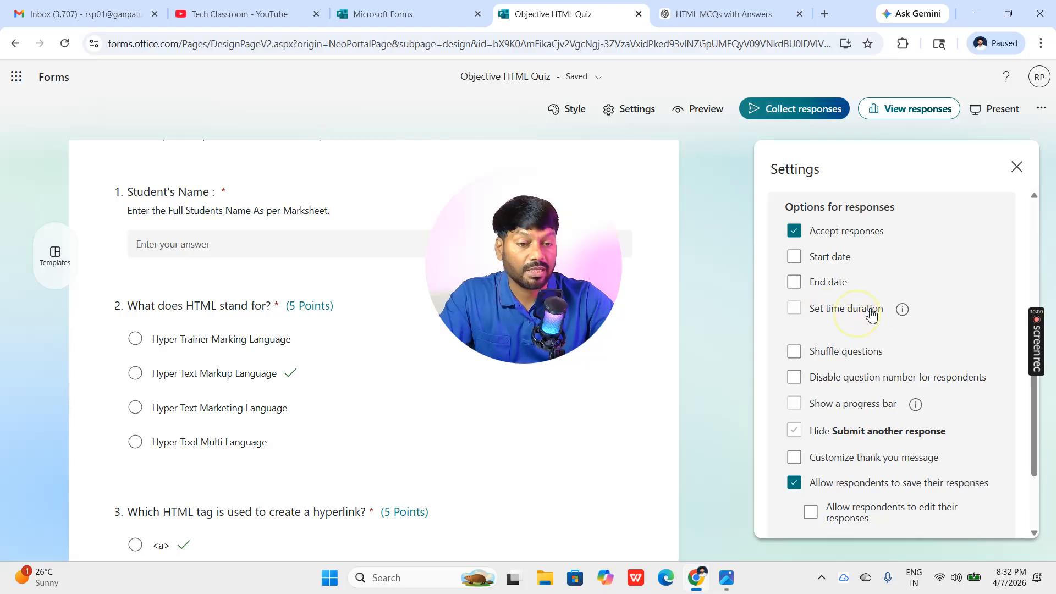
pyautogui.scroll(5, 934, 334)
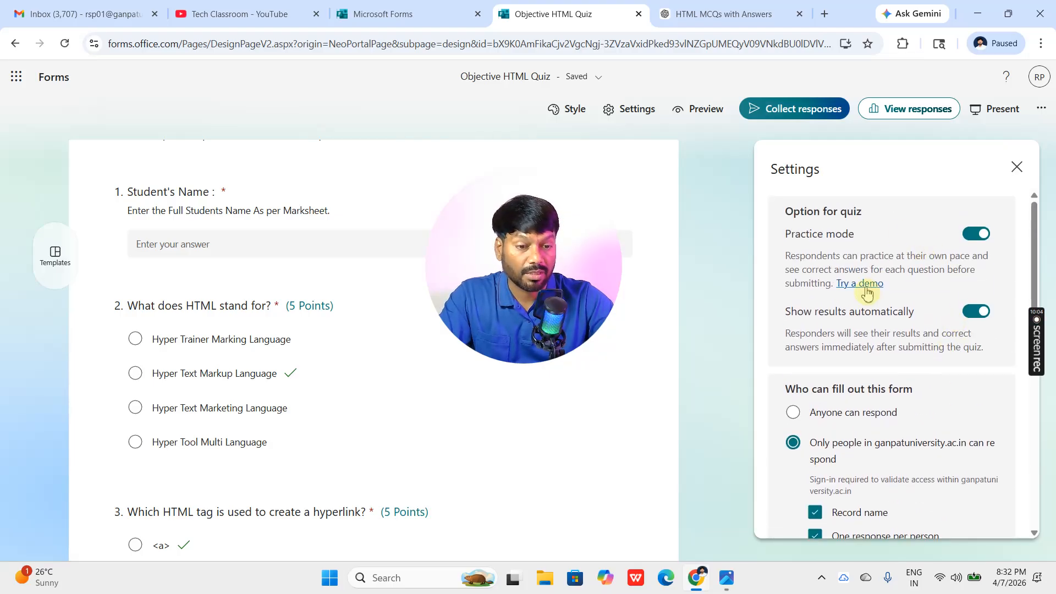
# Open the Practice mode demo quiz and dismiss its introductory tip
pyautogui.click(875, 287)
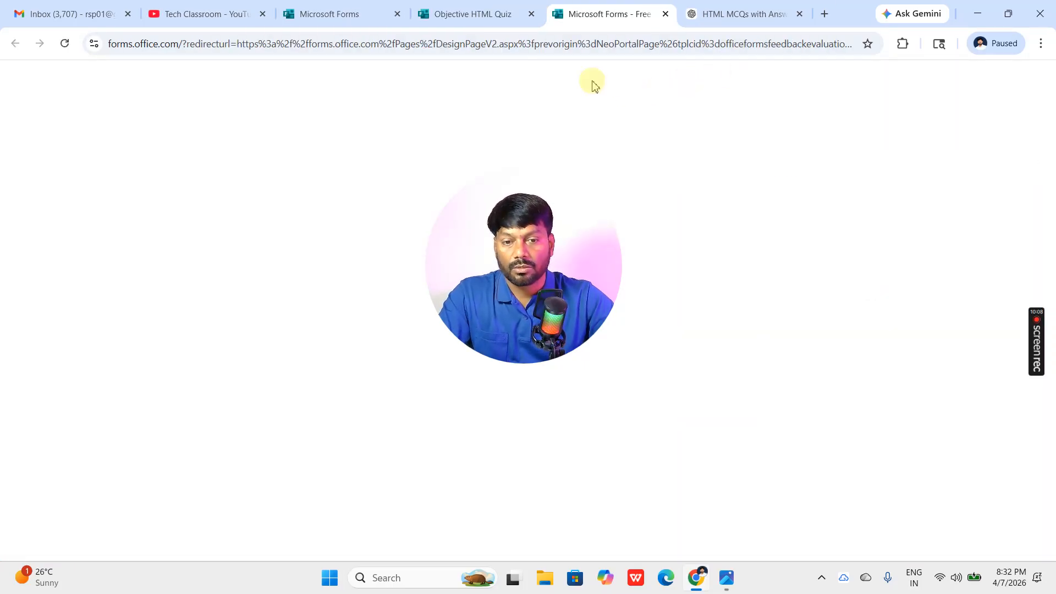
pyautogui.moveTo(584, 233); pyautogui.dragTo(983, 219)
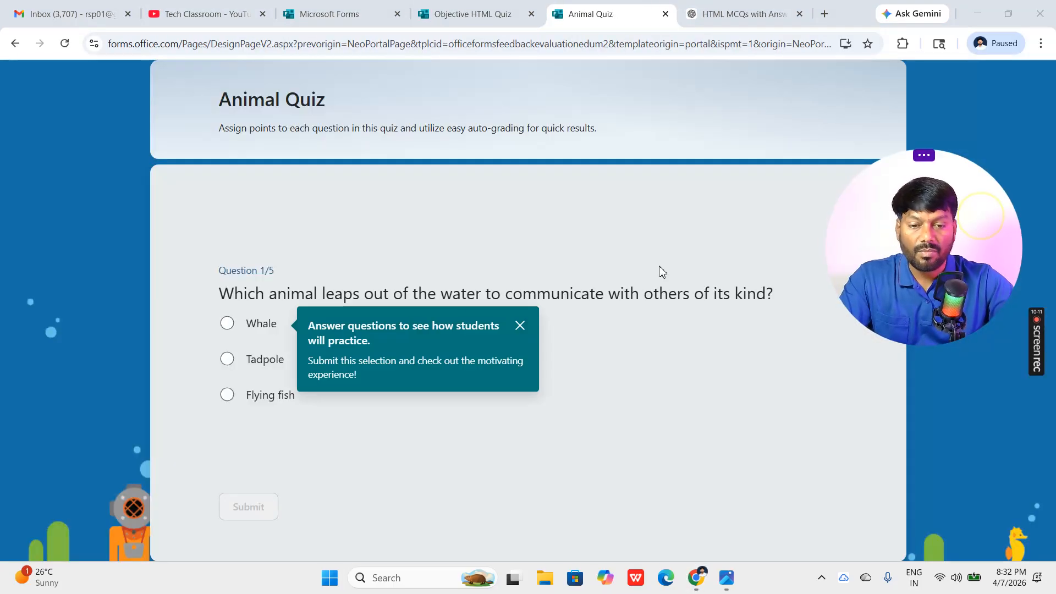
pyautogui.click(518, 325)
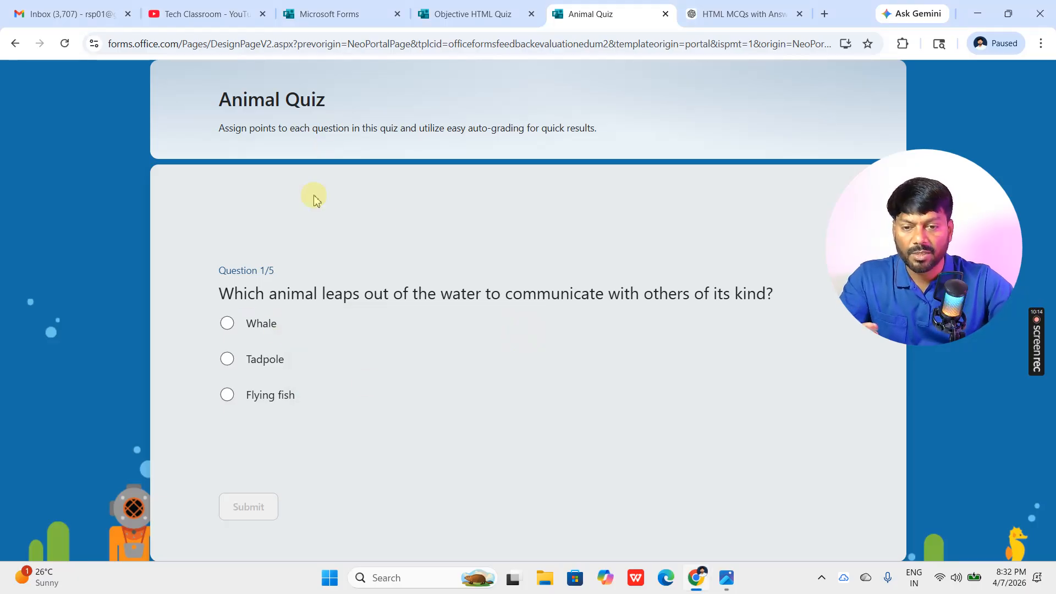
# Submit "Whale" as the answer to the first Animal Quiz question and continue to question 2
pyautogui.click(233, 327)
pyautogui.click(253, 507)
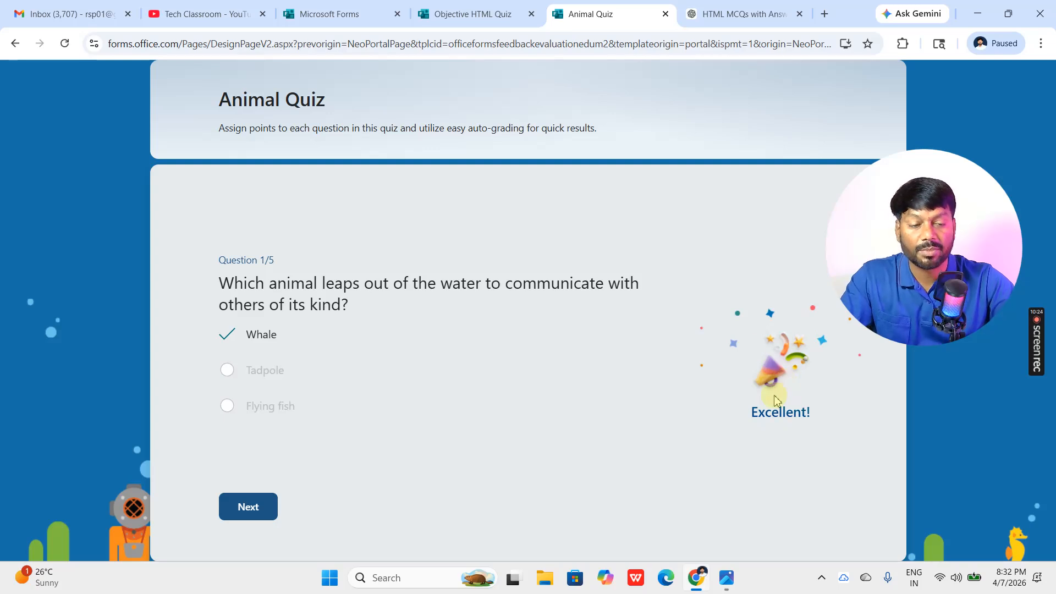
pyautogui.click(247, 505)
# Submit "Turtle" for the second Animal Quiz question and reveal the correct answer
pyautogui.click(537, 307)
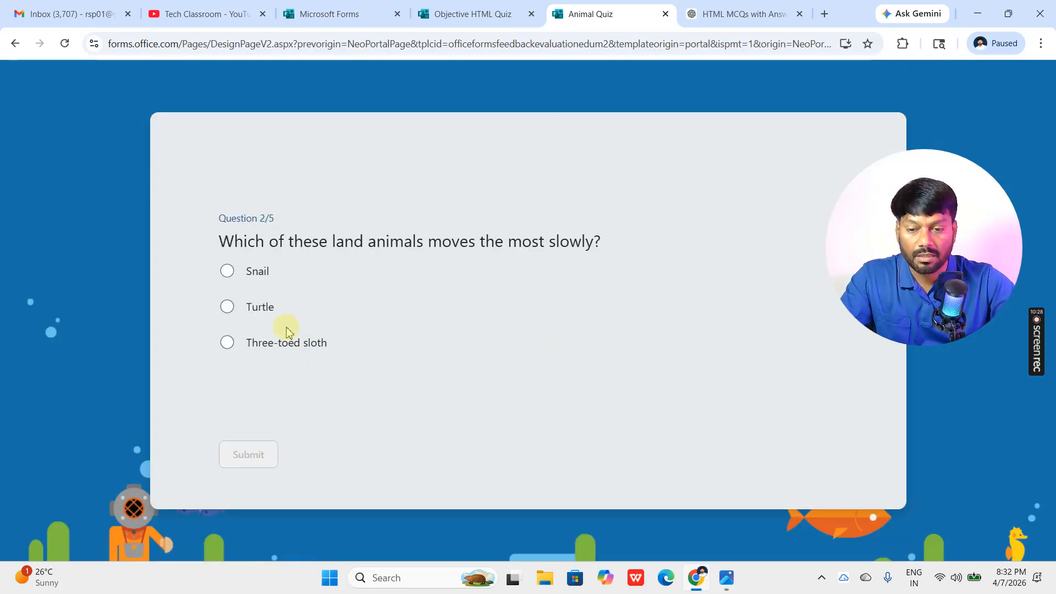
pyautogui.click(249, 316)
pyautogui.click(264, 448)
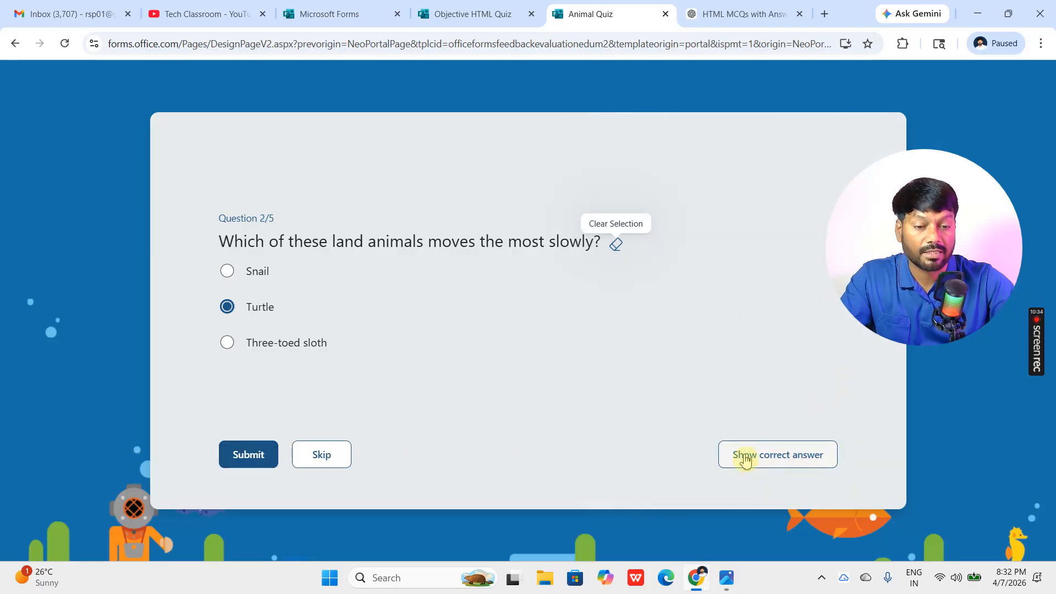
pyautogui.click(786, 467)
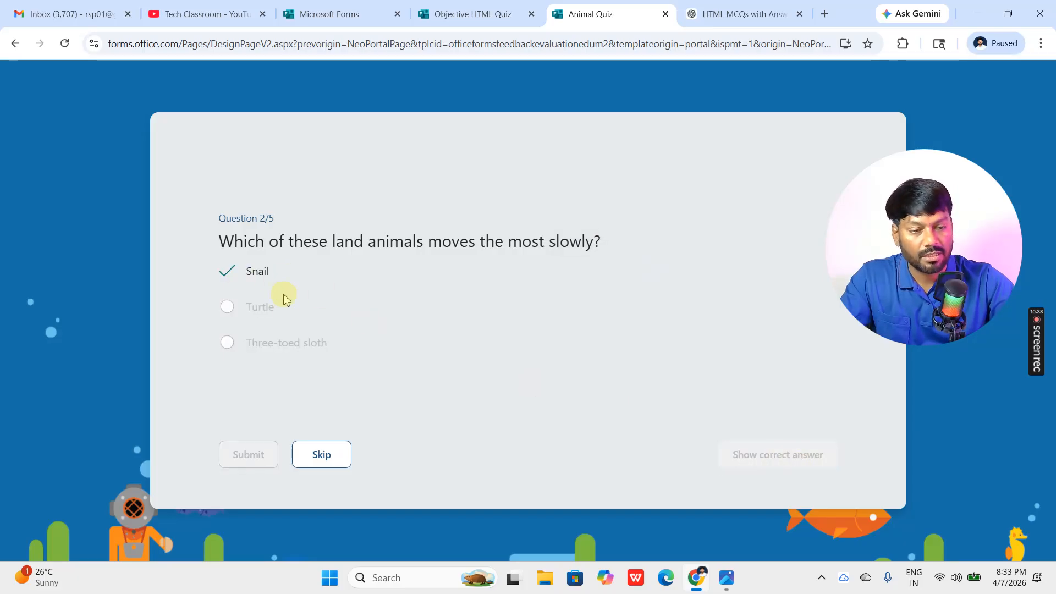
# Skip to question 3 of the Animal Quiz, submit "Polar bear" and reveal the correct answer
pyautogui.click(329, 452)
pyautogui.click(269, 316)
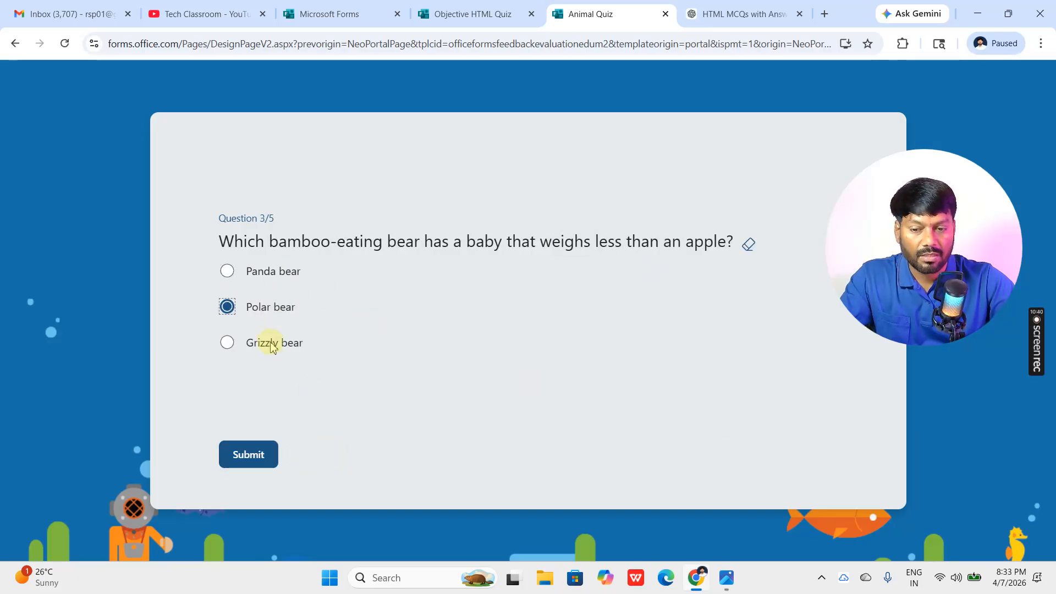
pyautogui.click(259, 453)
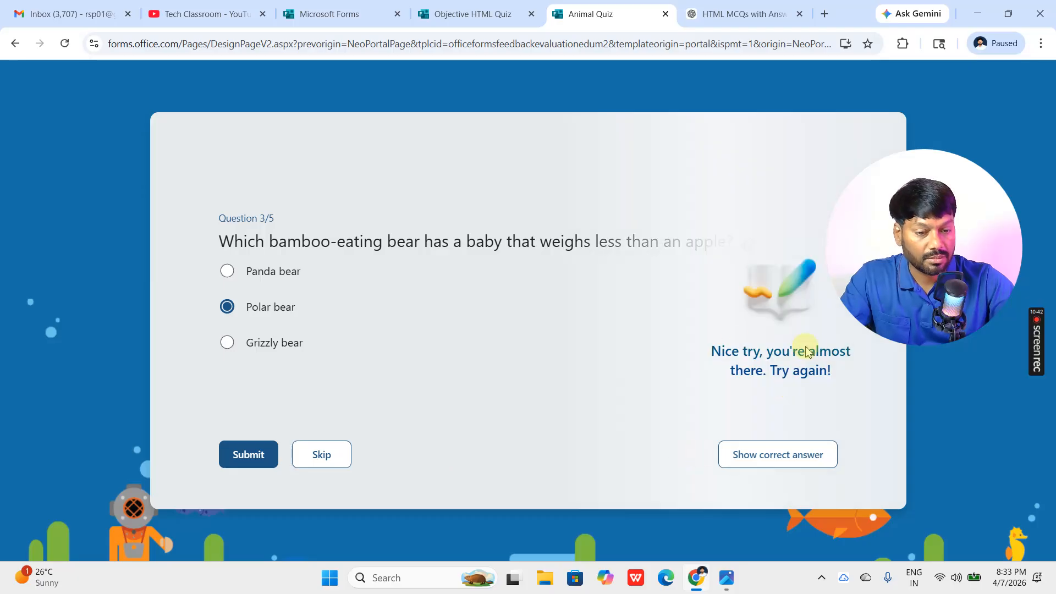
pyautogui.click(790, 454)
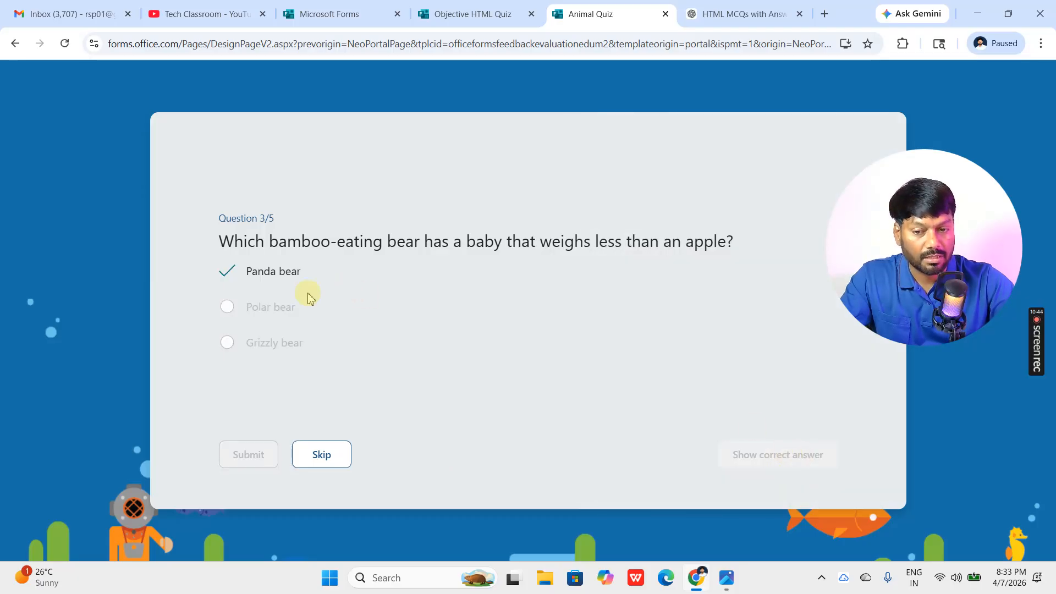
# Continue to question 4 of the Animal Quiz, submit "Orangutan" and reveal the correct answer
pyautogui.click(321, 454)
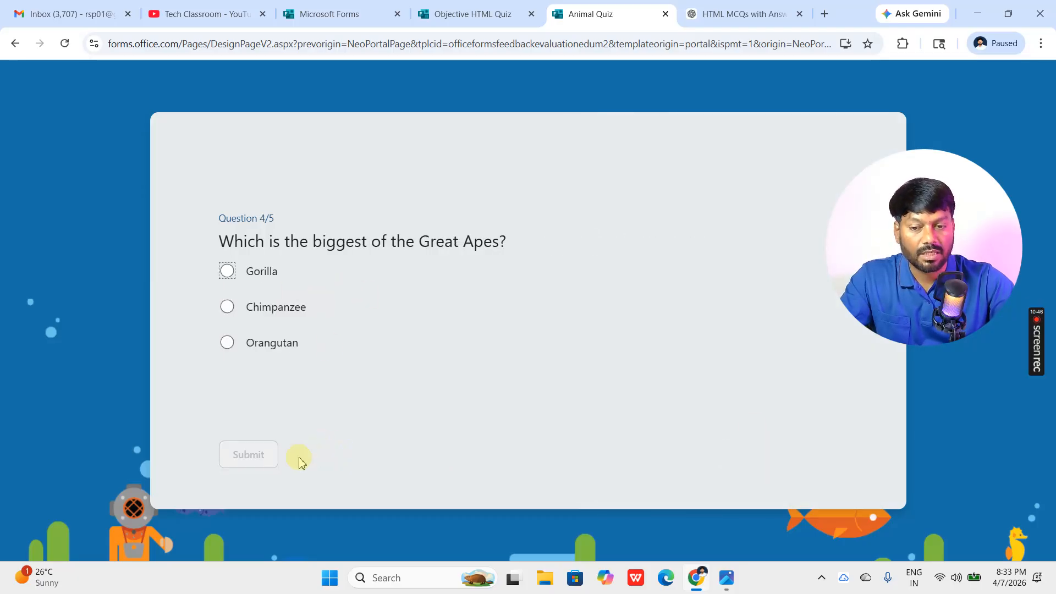
pyautogui.click(247, 352)
pyautogui.click(268, 455)
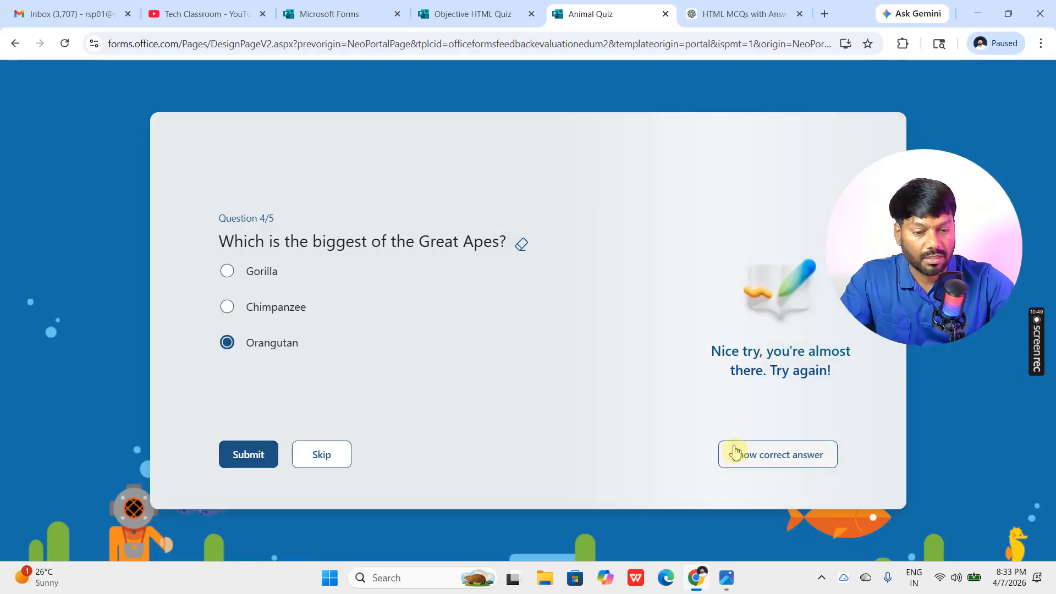
pyautogui.click(792, 455)
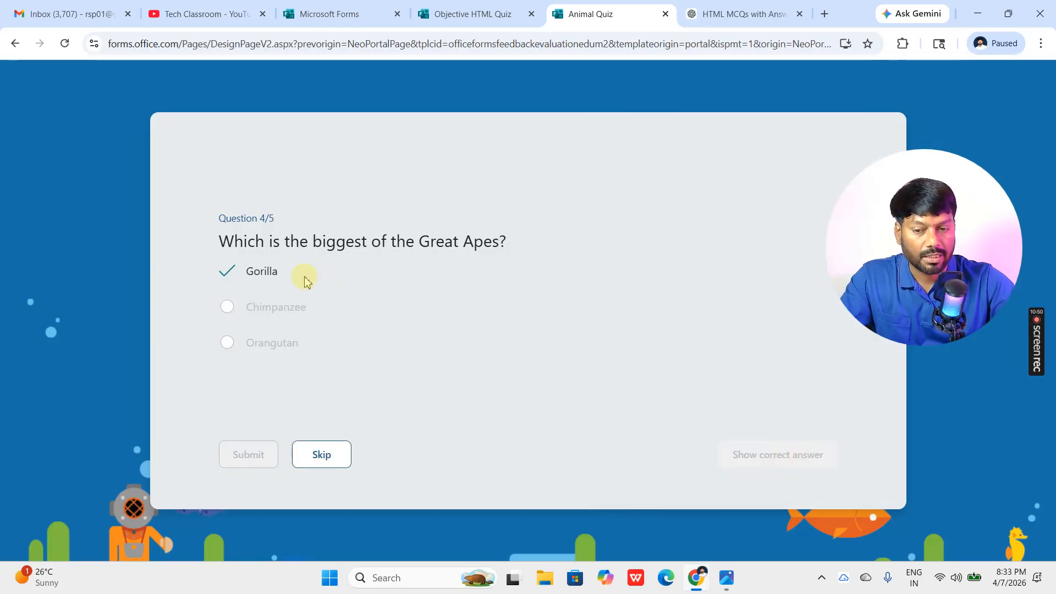
# Answer the final Animal Quiz question with "Hummingbird" and complete the practice
pyautogui.click(325, 454)
pyautogui.click(253, 308)
pyautogui.click(254, 450)
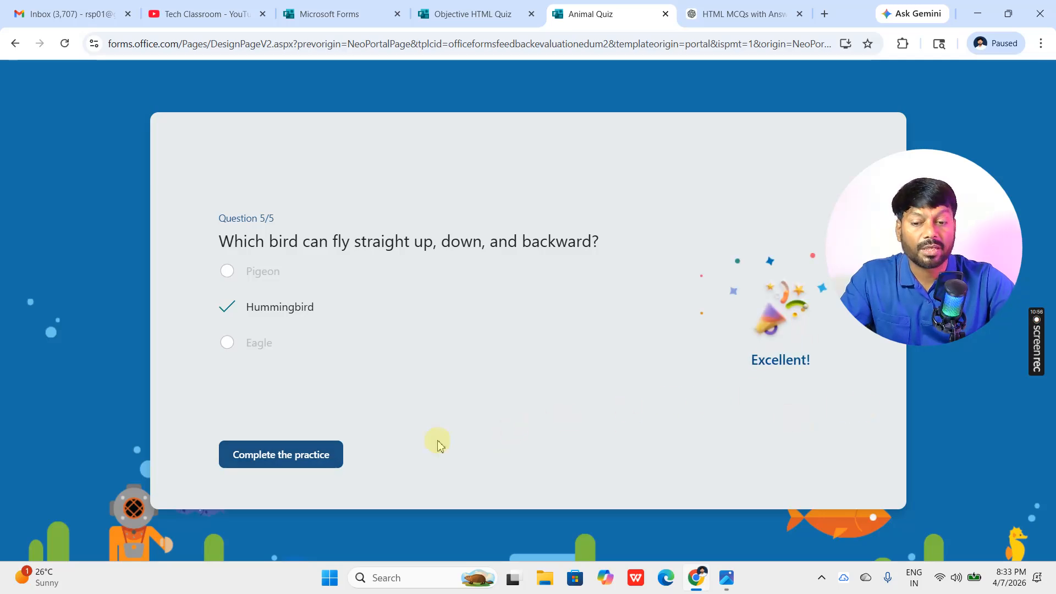
pyautogui.click(321, 461)
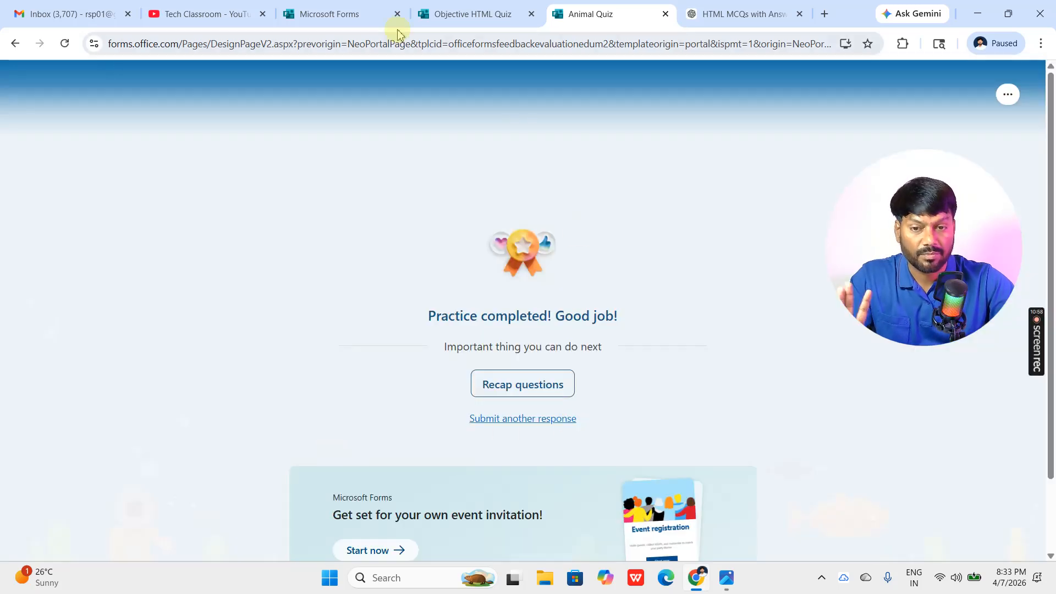
# Close the demo quiz and turn off Practice mode for the Objective HTML Quiz
pyautogui.click(665, 14)
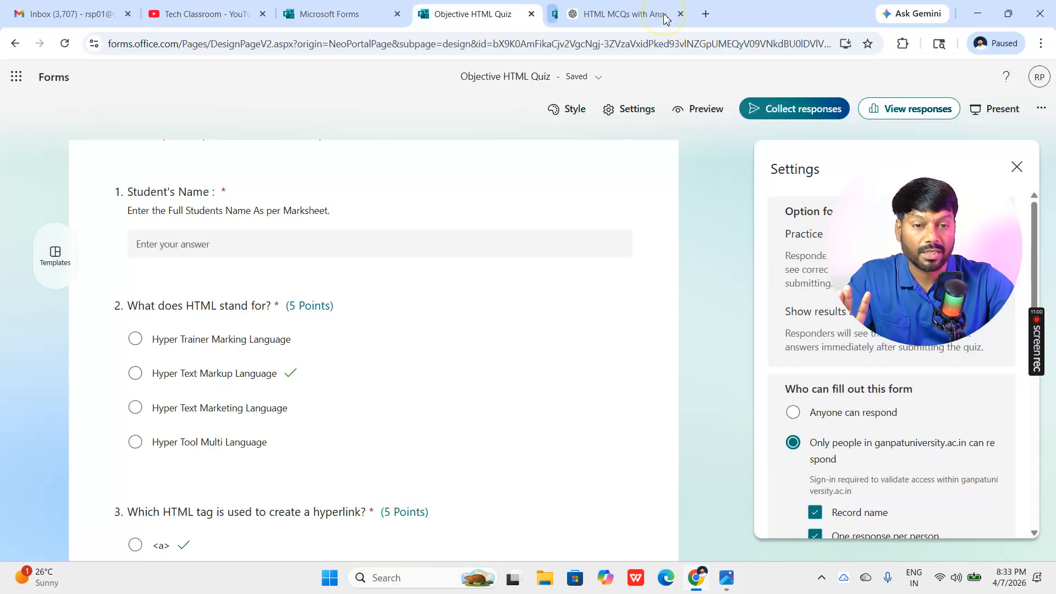
pyautogui.moveTo(926, 263); pyautogui.dragTo(636, 344)
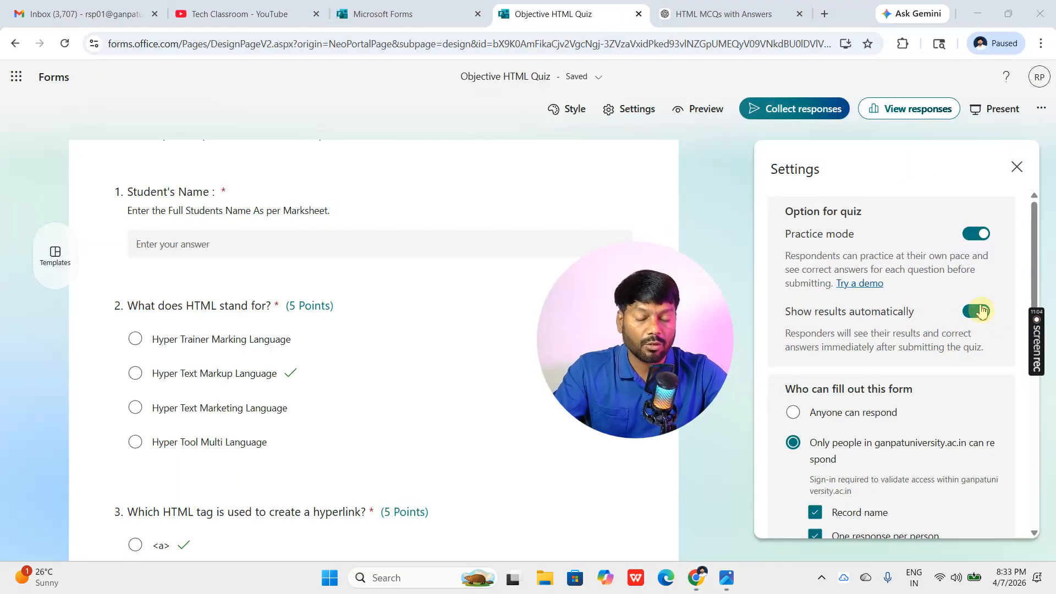
pyautogui.click(983, 236)
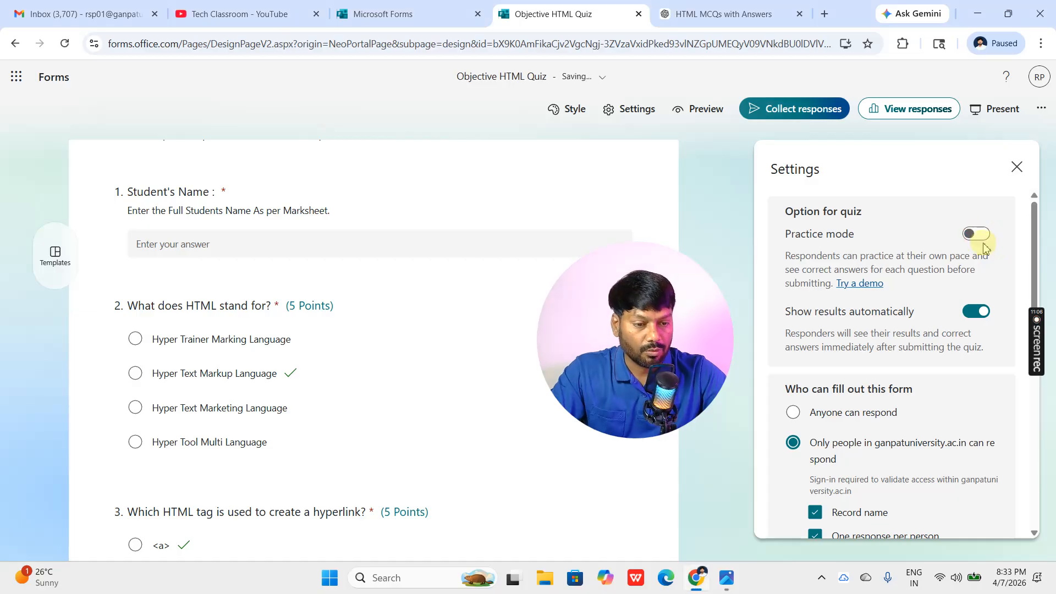
# Enable the time duration option in the quiz's response options
pyautogui.scroll(-9, 893, 308)
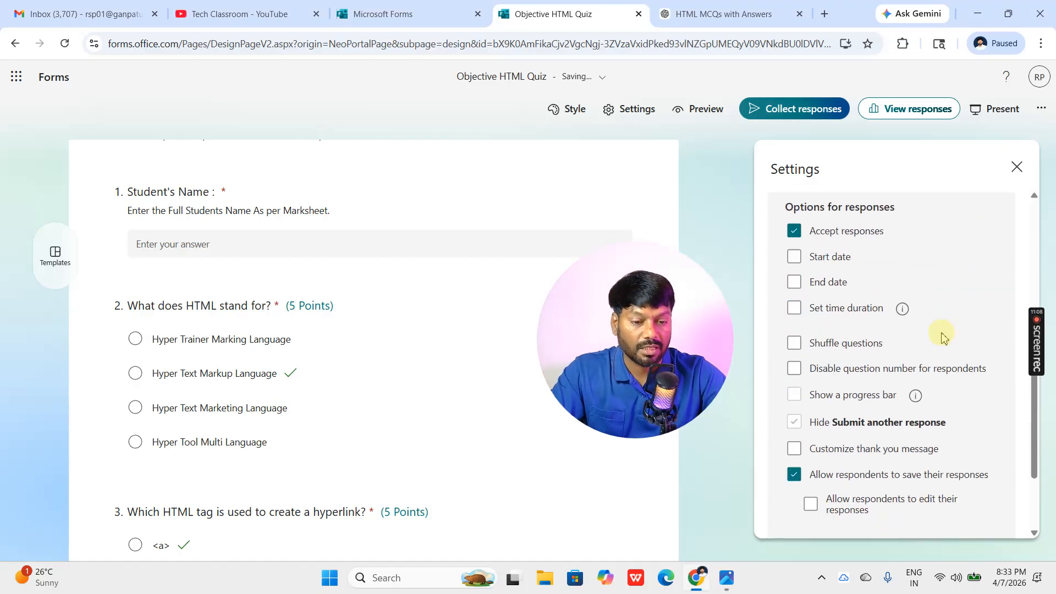
pyautogui.scroll(5, 918, 355)
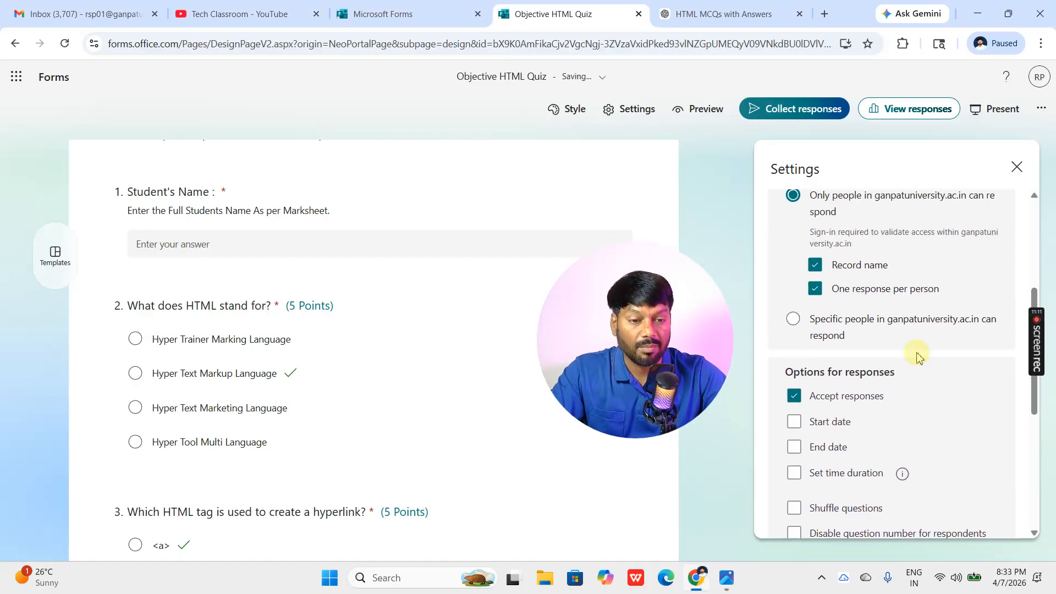
pyautogui.scroll(-1, 919, 359)
pyautogui.scroll(3, 916, 352)
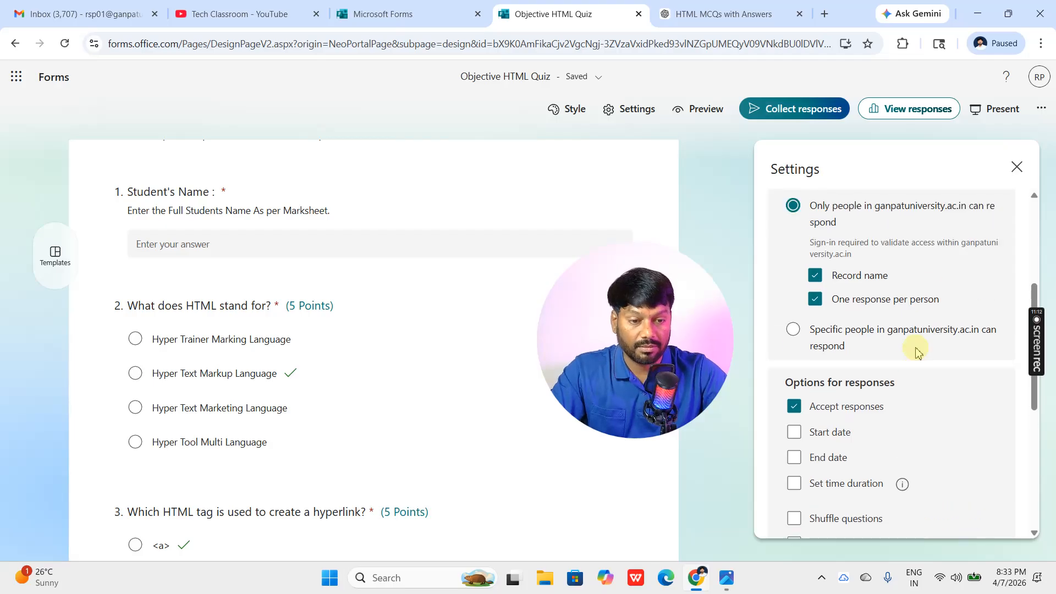
pyautogui.scroll(-4, 913, 360)
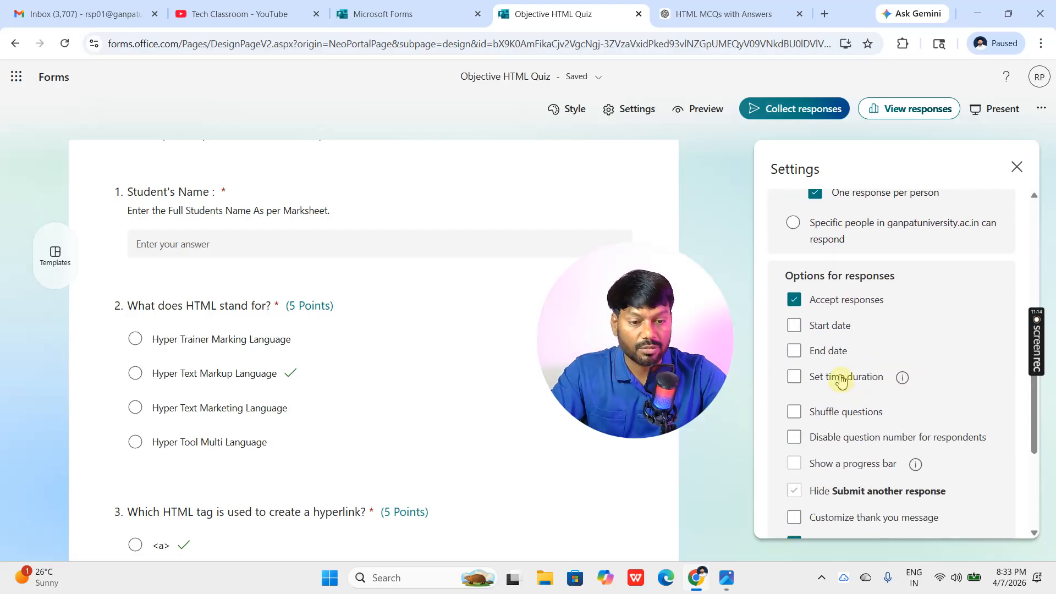
pyautogui.click(853, 378)
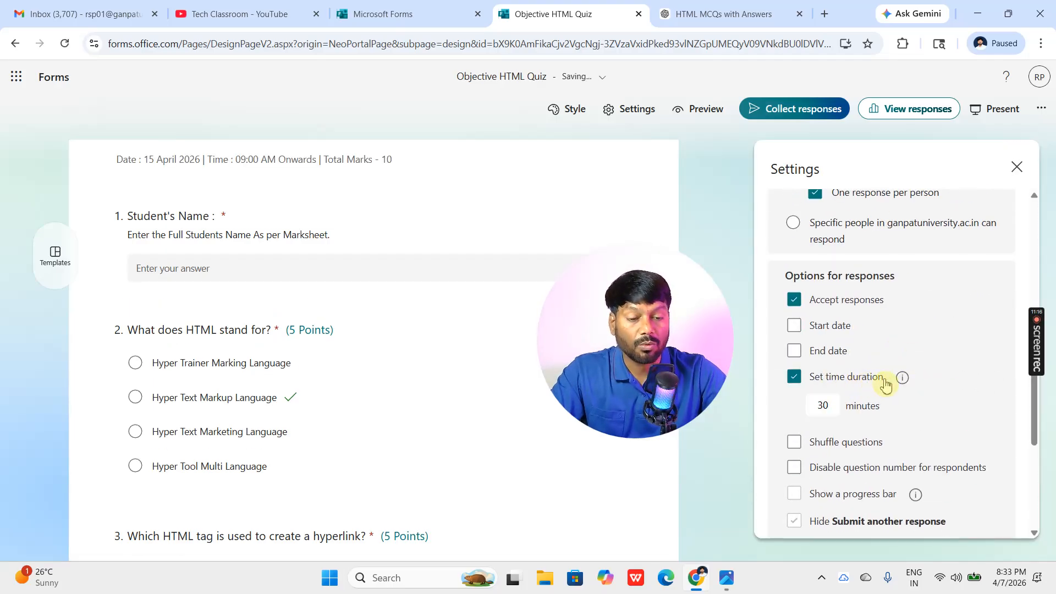
# Switch Practice mode on and back off in the quiz options
pyautogui.scroll(5, 940, 369)
pyautogui.click(975, 234)
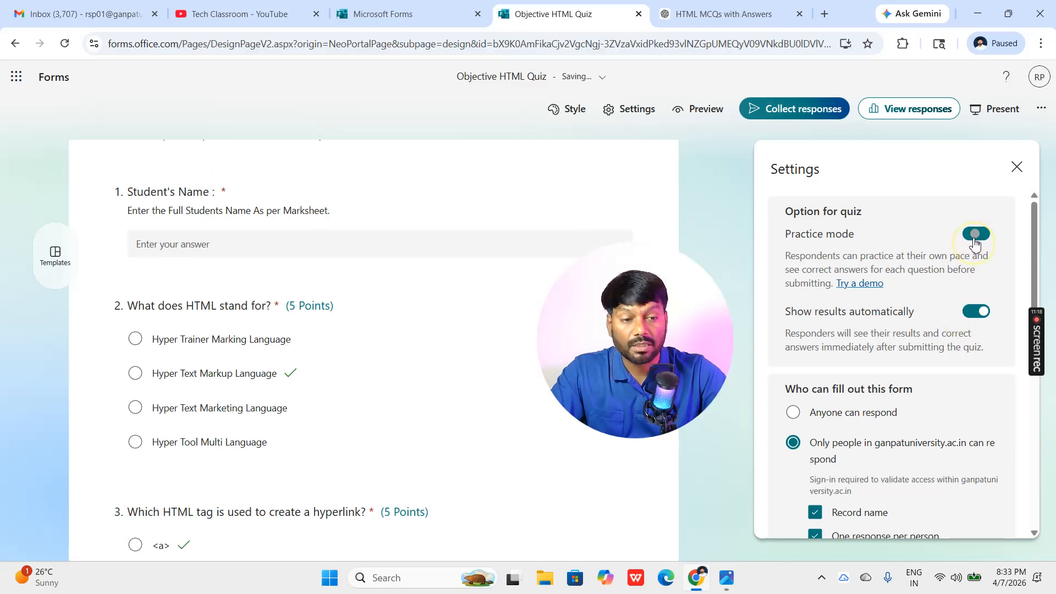
pyautogui.click(976, 234)
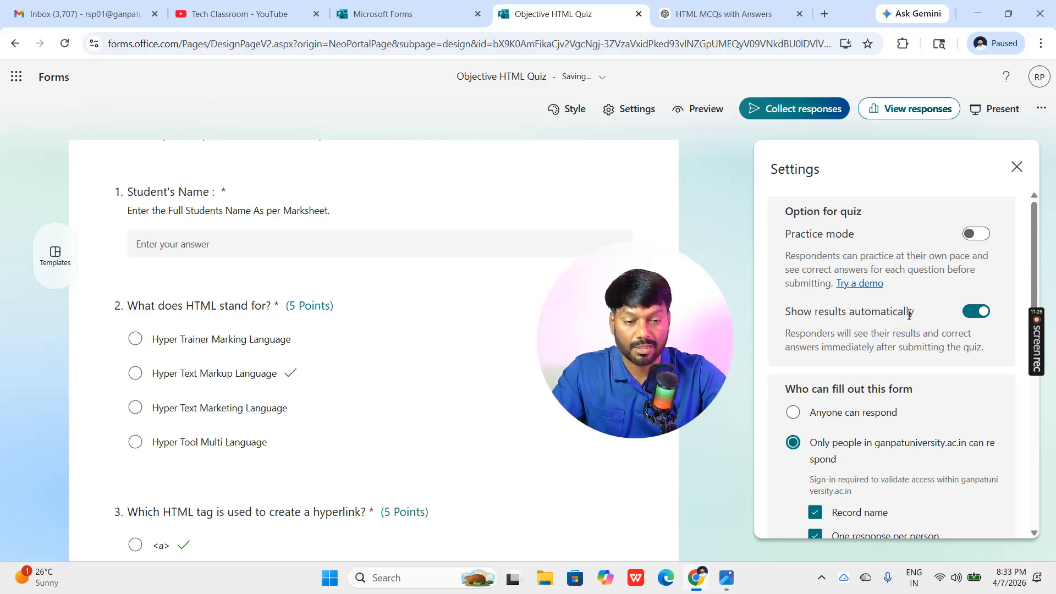
# Enable a time duration for the quiz and set it to 5 minutes
pyautogui.scroll(-8, 909, 313)
pyautogui.scroll(-3, 875, 366)
pyautogui.scroll(3, 878, 367)
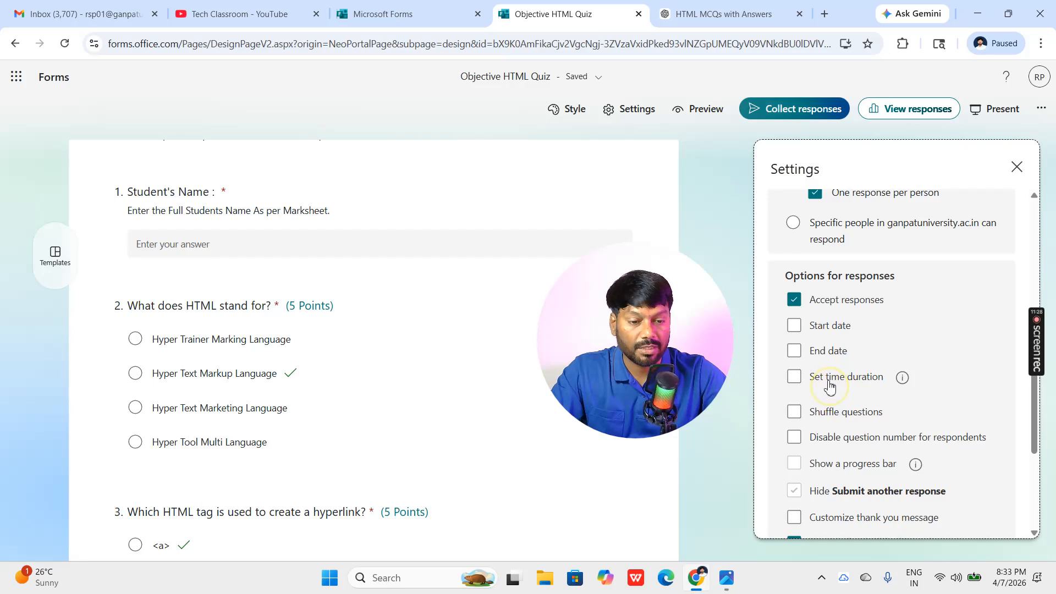
pyautogui.click(831, 388)
pyautogui.doubleClick(824, 405)
pyautogui.write('5')
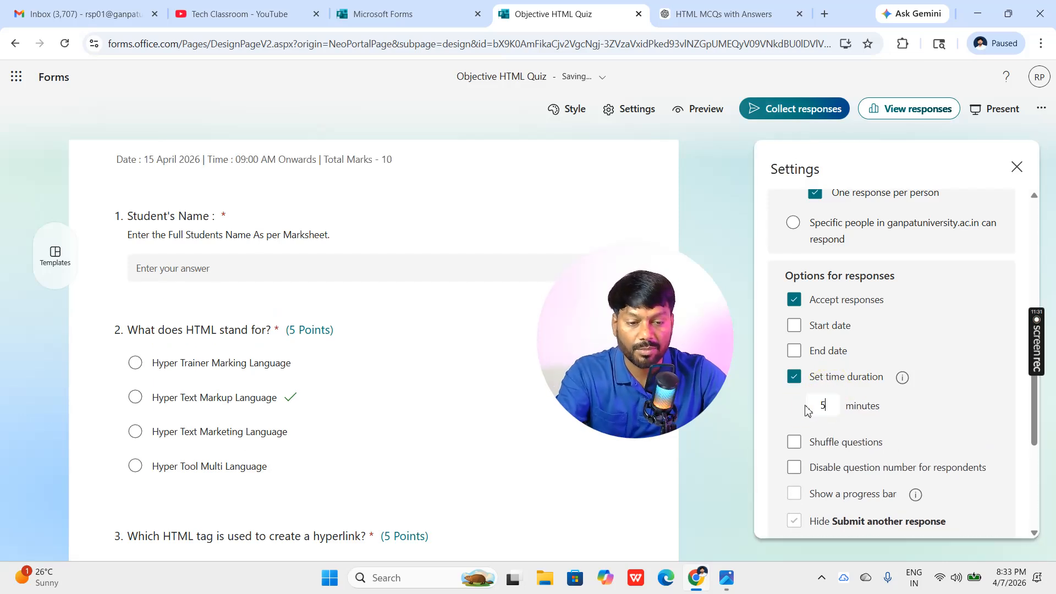
pyautogui.click(943, 371)
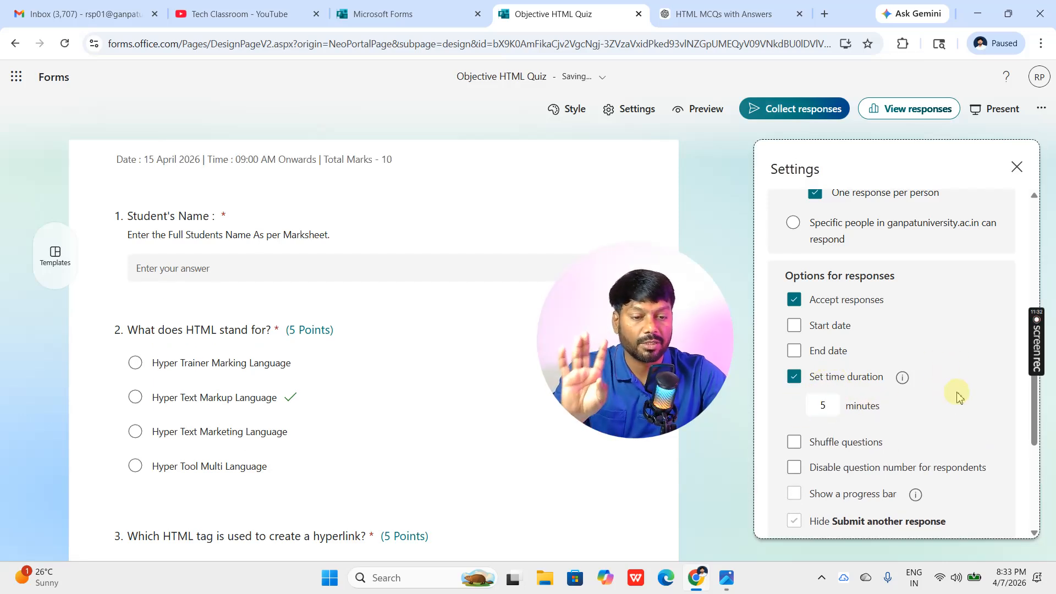
# Turn off automatic display of results so responders see them only after manual review
pyautogui.scroll(5, 956, 397)
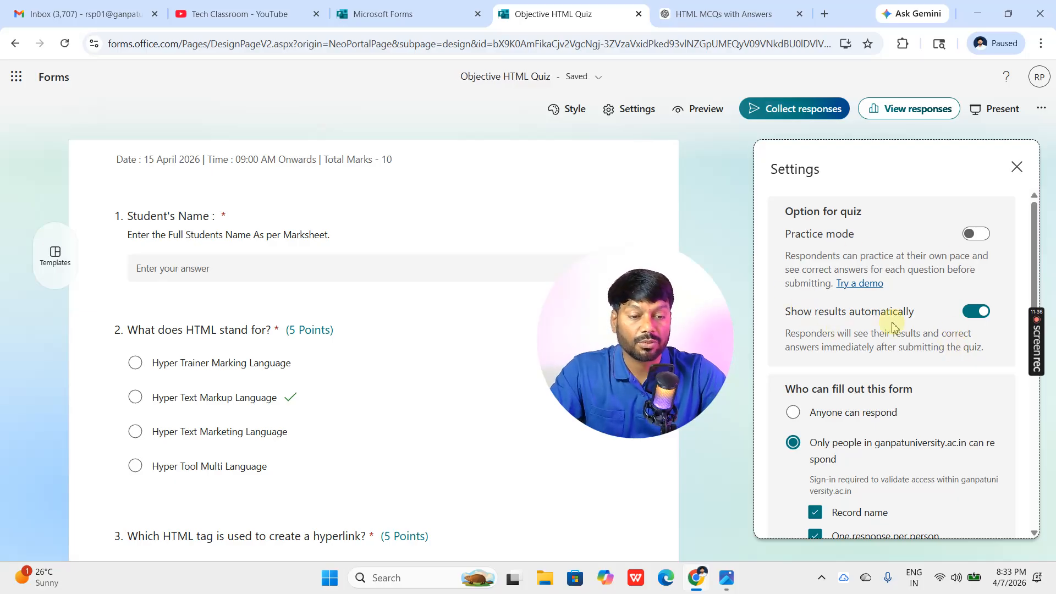
pyautogui.scroll(-1, 929, 330)
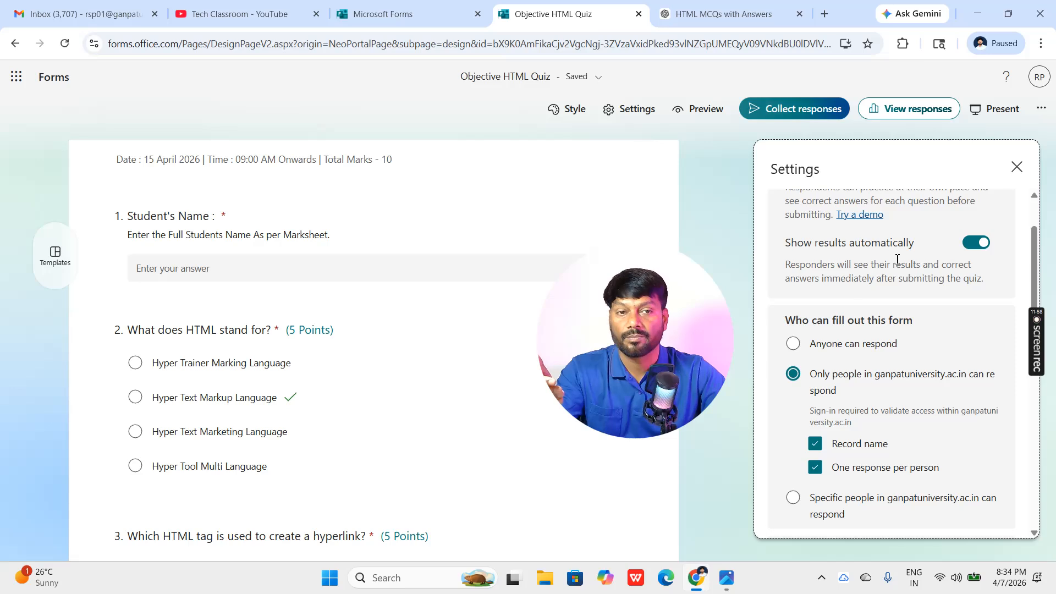
pyautogui.click(984, 249)
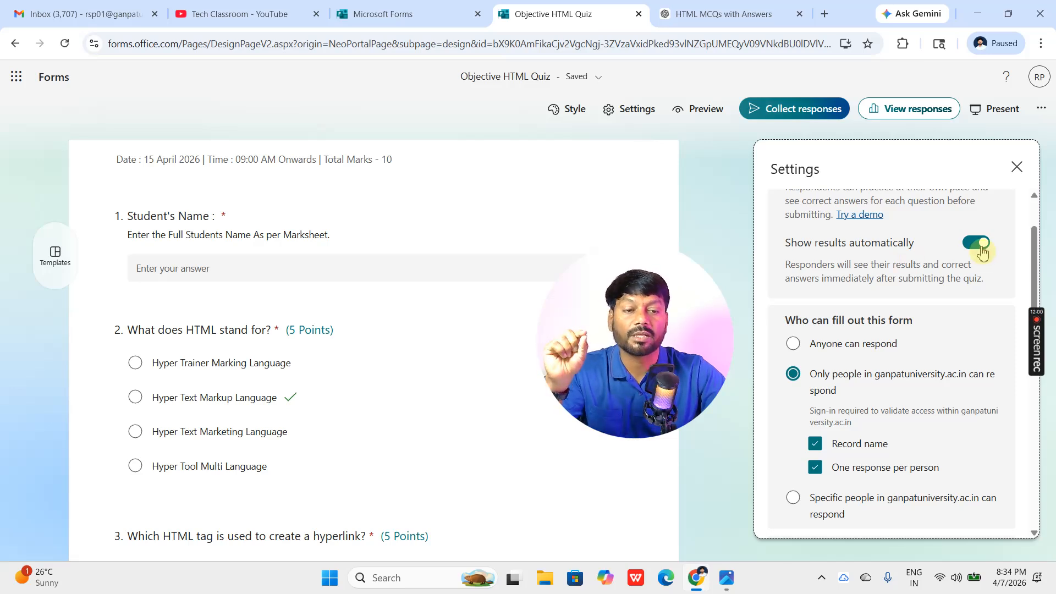
pyautogui.scroll(1, 981, 253)
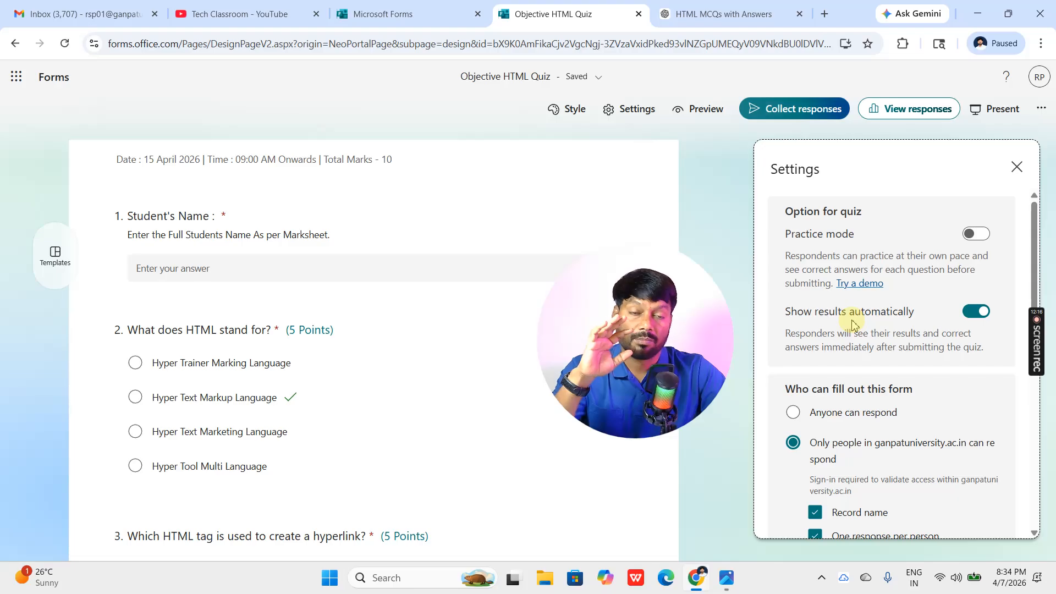
pyautogui.click(973, 317)
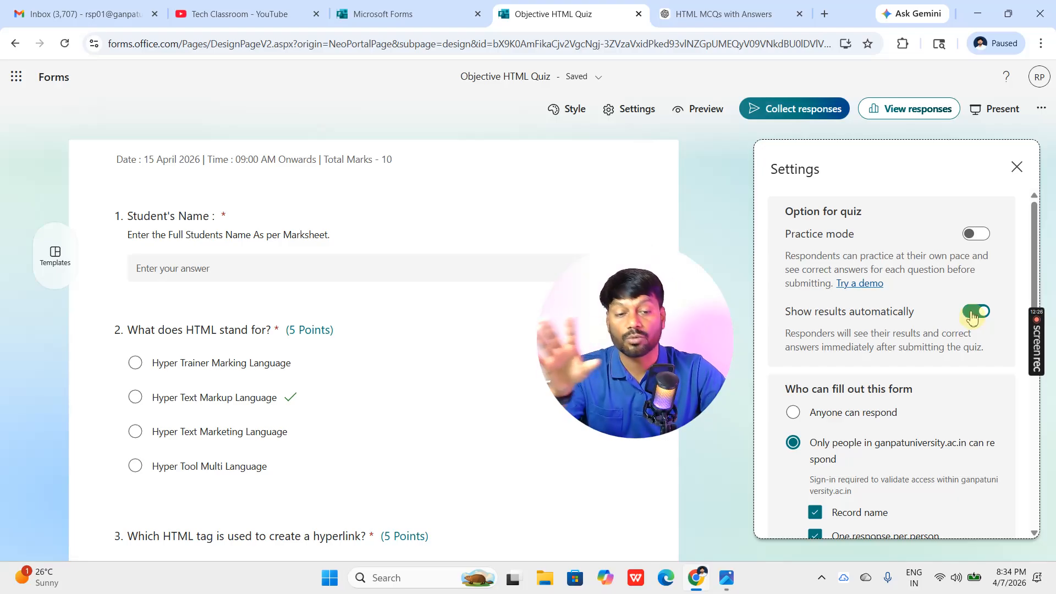
pyautogui.click(980, 317)
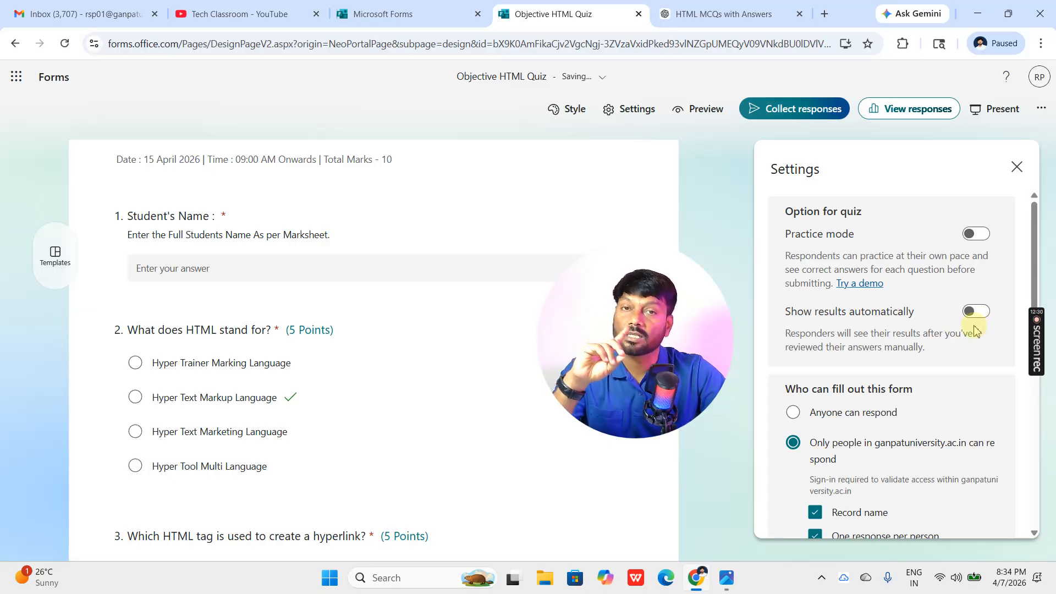
# Allow anyone to respond to the quiz without signing in
pyautogui.scroll(-3, 939, 352)
pyautogui.scroll(-1, 938, 349)
pyautogui.scroll(1, 939, 350)
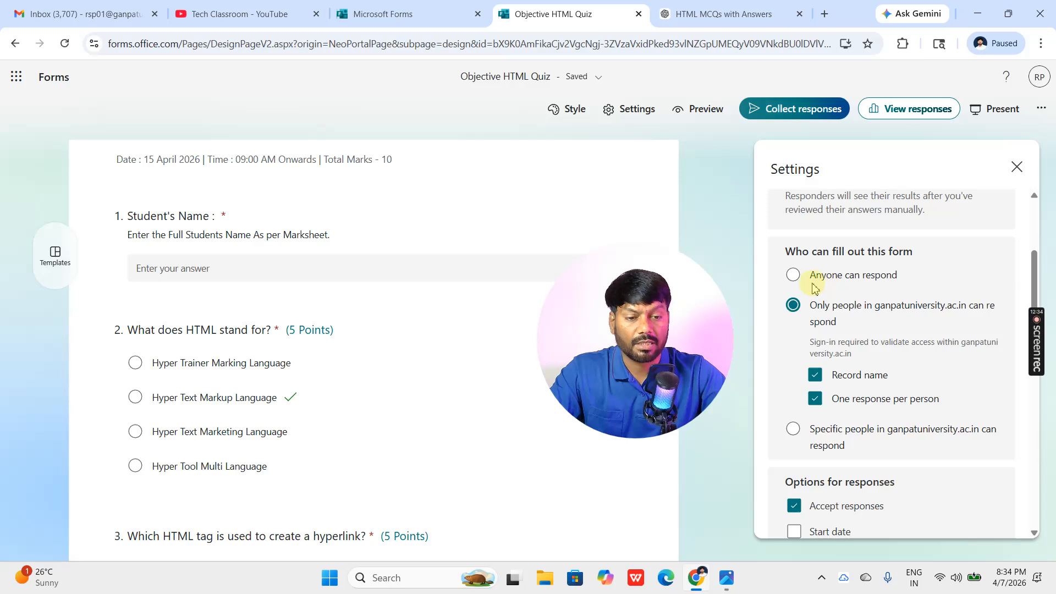
pyautogui.click(793, 274)
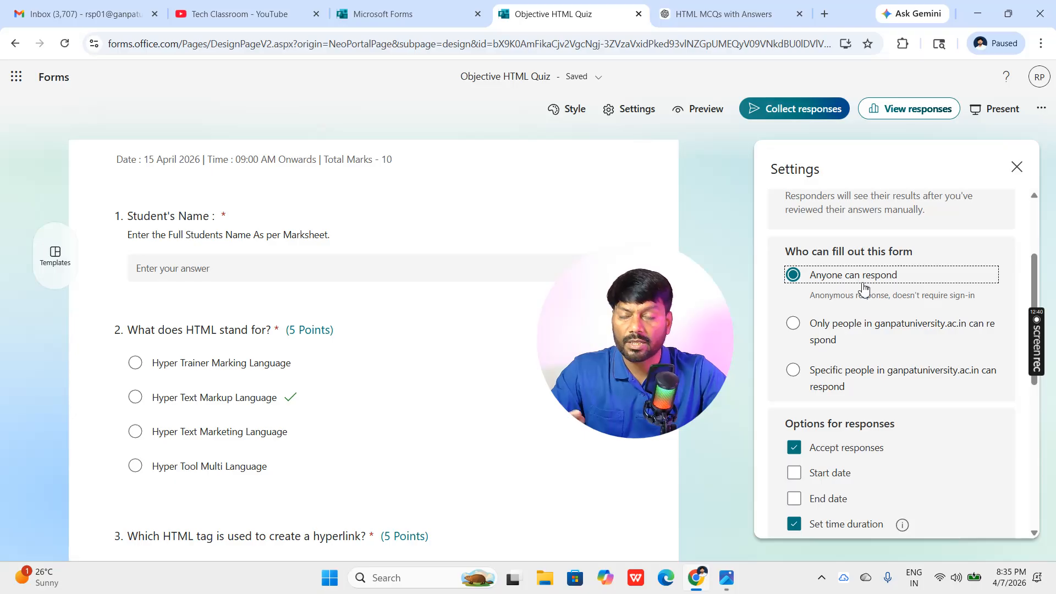
pyautogui.click(863, 288)
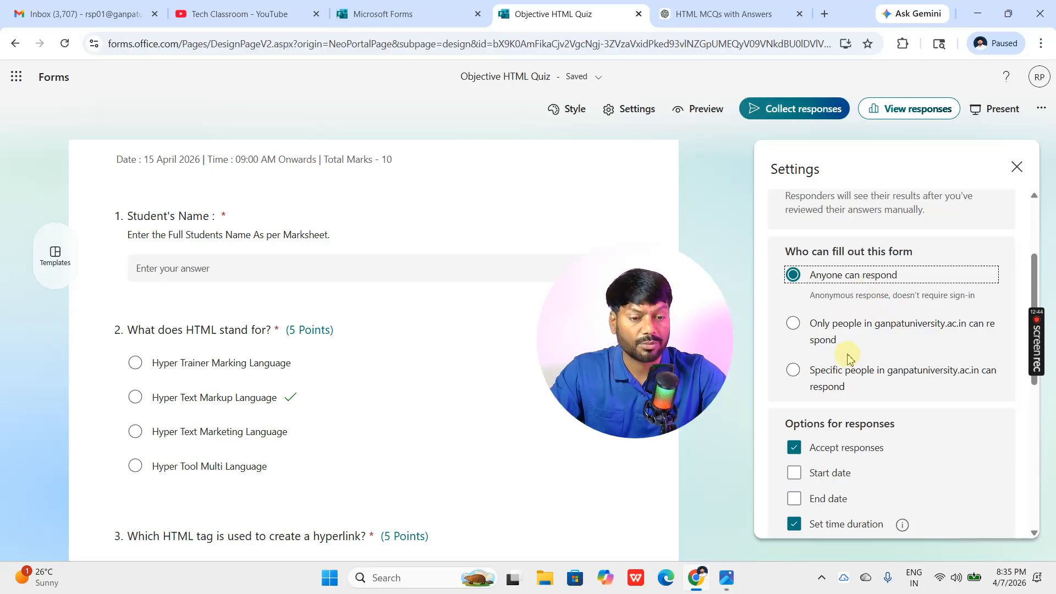
# Review the response options, including the start date, end date and time duration
pyautogui.scroll(-3, 913, 363)
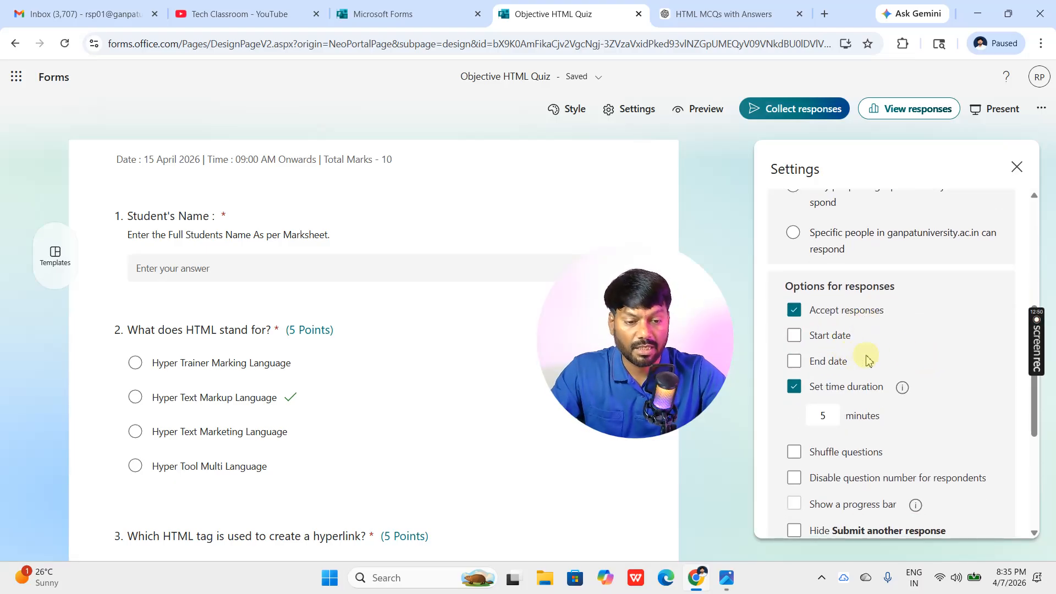
pyautogui.scroll(-3, 891, 357)
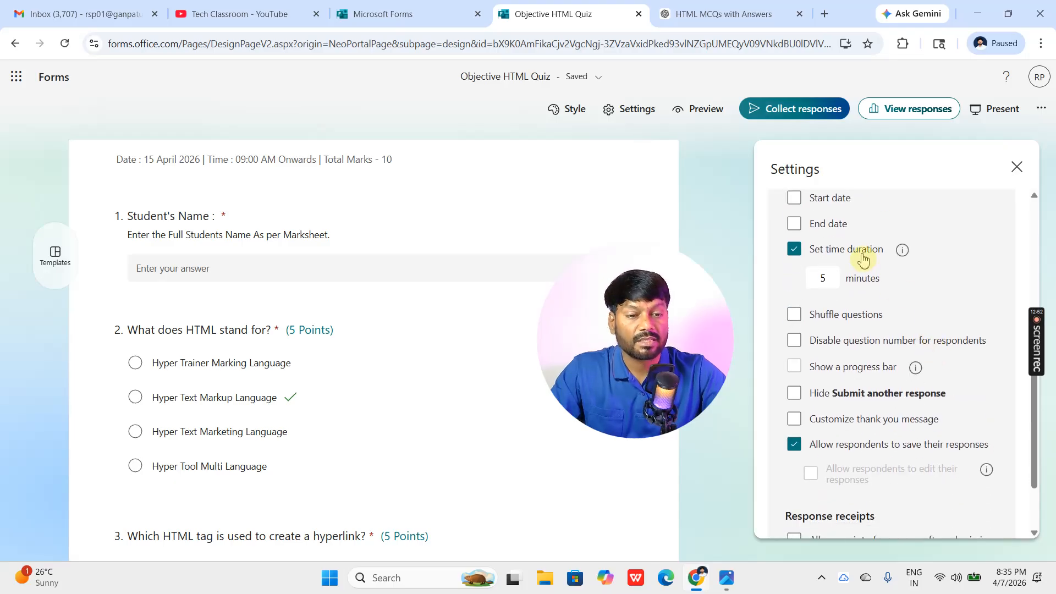
pyautogui.scroll(2, 915, 327)
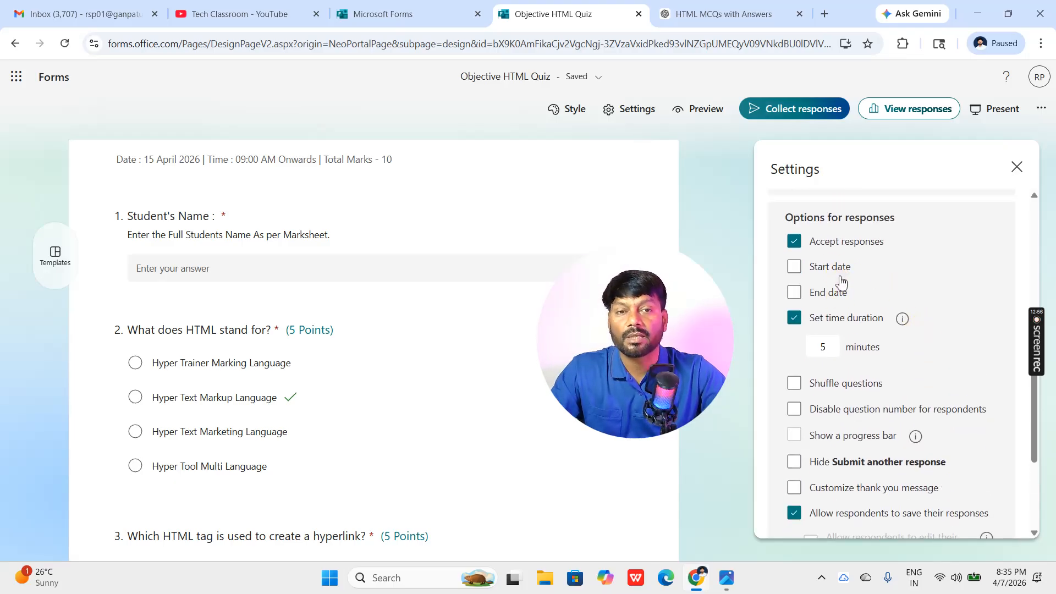
pyautogui.click(840, 283)
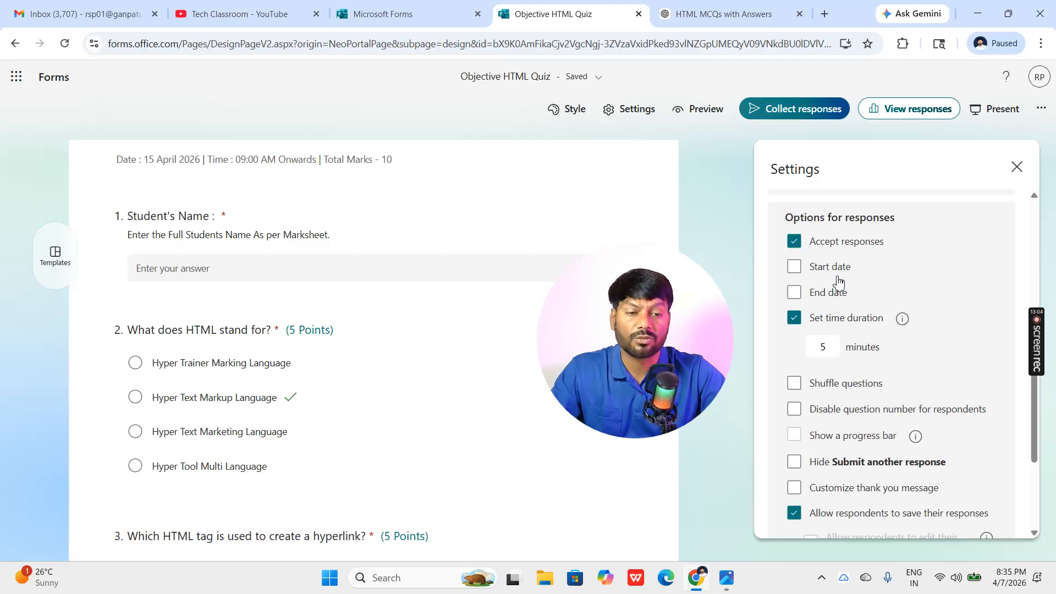
pyautogui.click(838, 304)
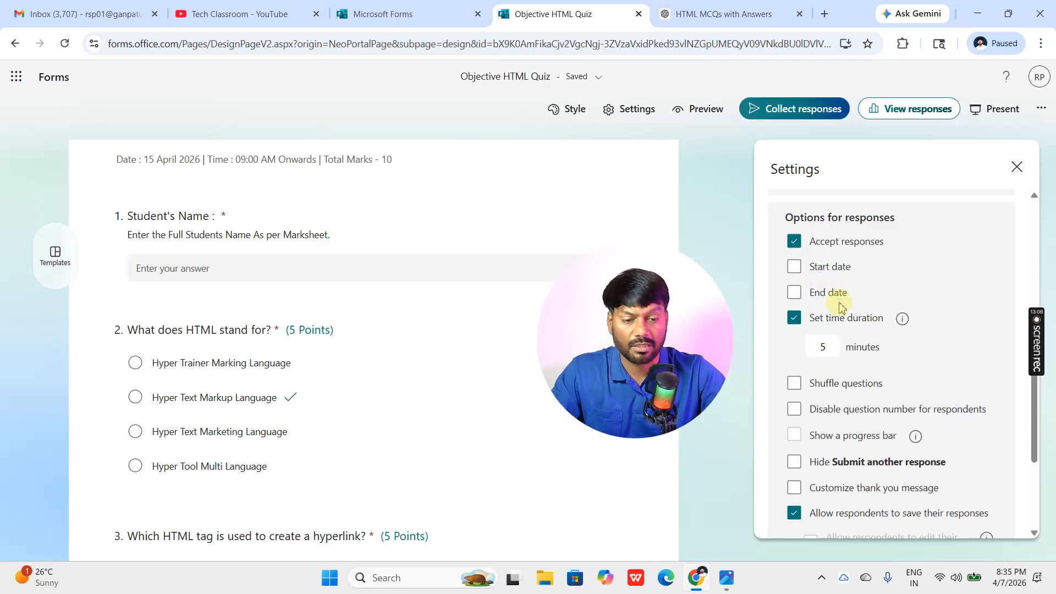
# Open the additional options of the "What does HTML stand for?" question to check its Shuffle options setting
pyautogui.scroll(-1, 841, 308)
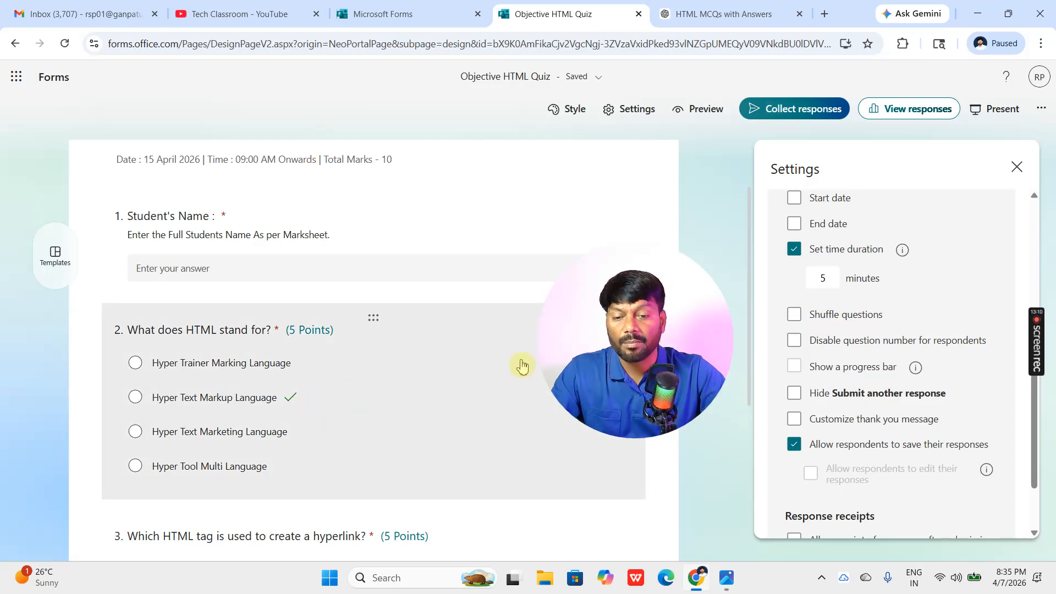
pyautogui.click(548, 393)
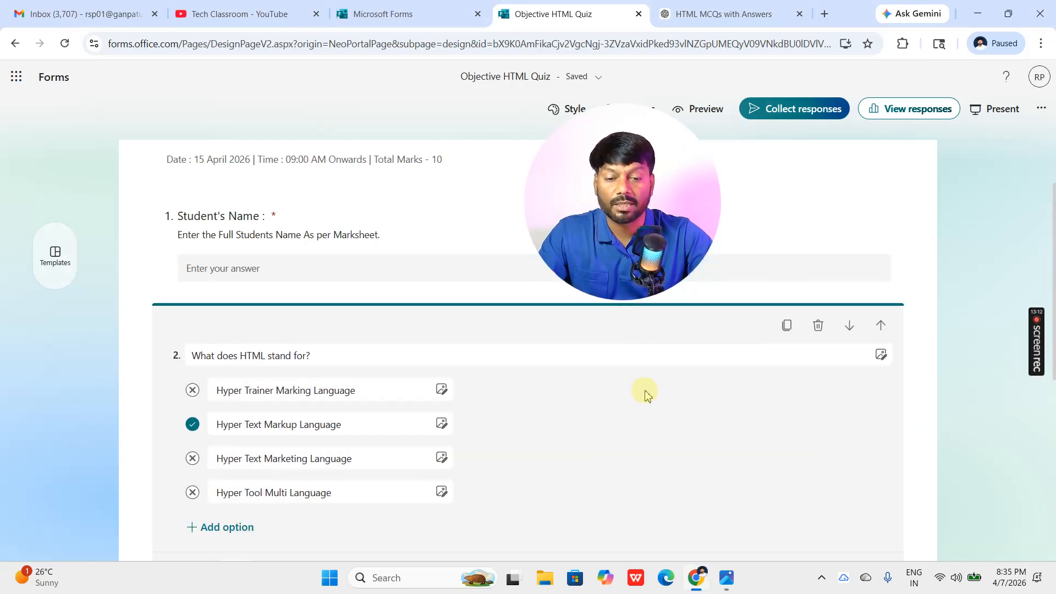
pyautogui.click(884, 433)
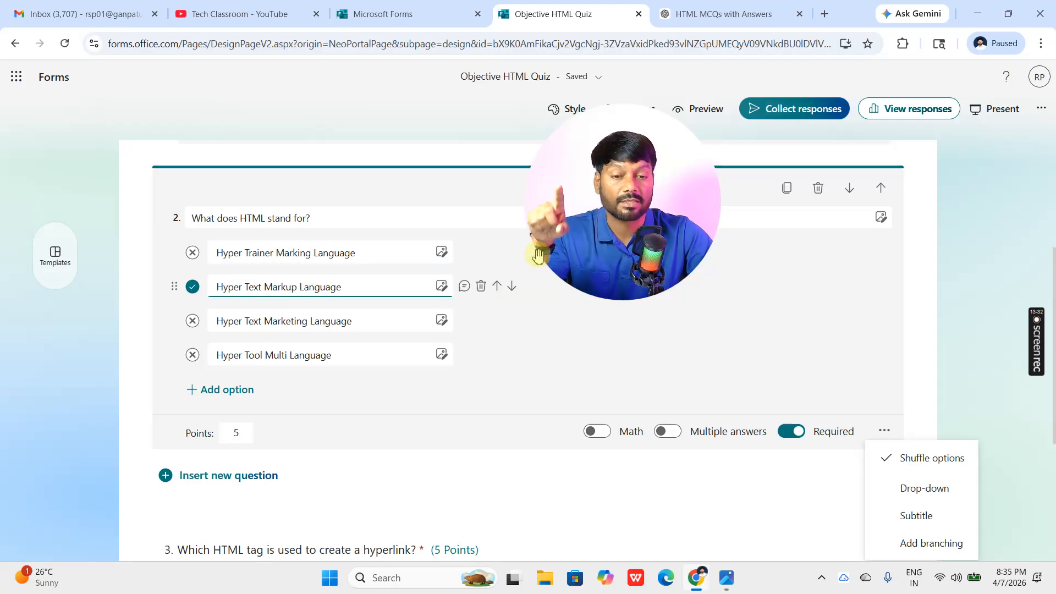
pyautogui.moveTo(600, 236); pyautogui.dragTo(600, 313)
# Turn on question shuffling in the quiz settings and apply it to all questions
pyautogui.click(632, 109)
pyautogui.scroll(-3, 939, 379)
pyautogui.scroll(-5, 939, 378)
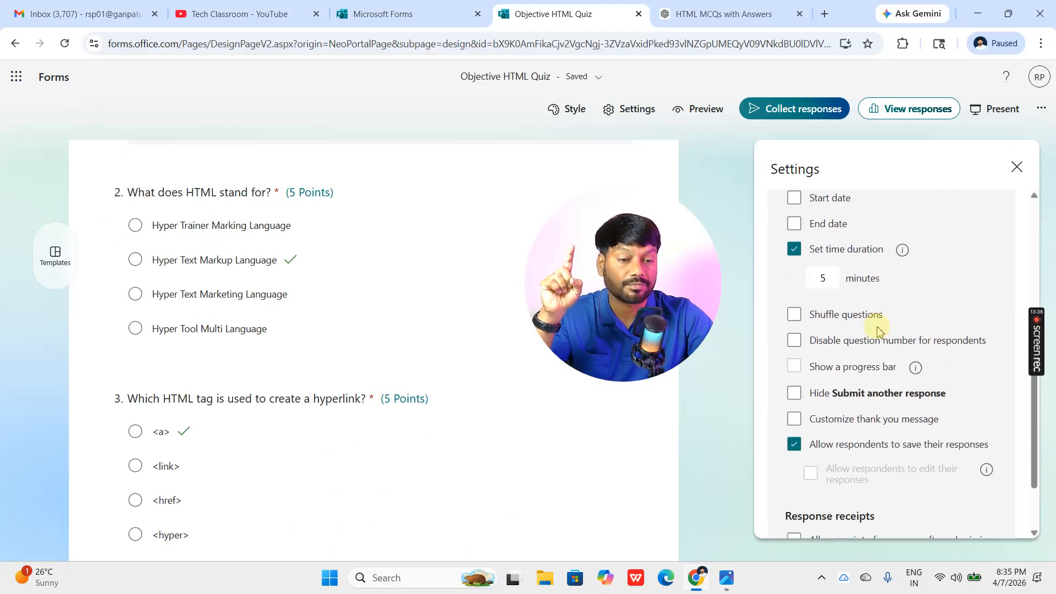
pyautogui.click(852, 322)
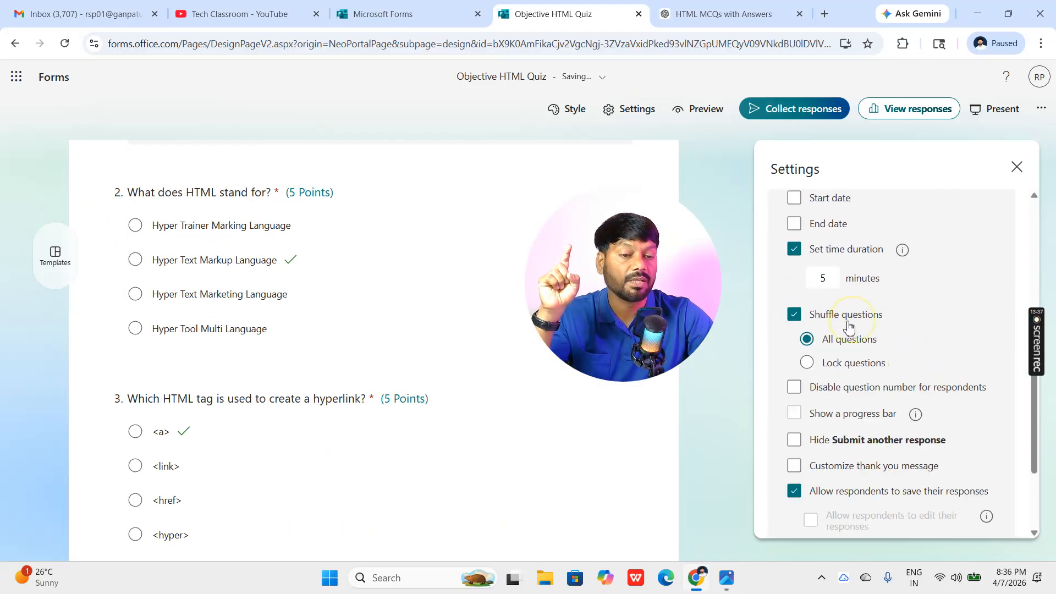
pyautogui.click(855, 352)
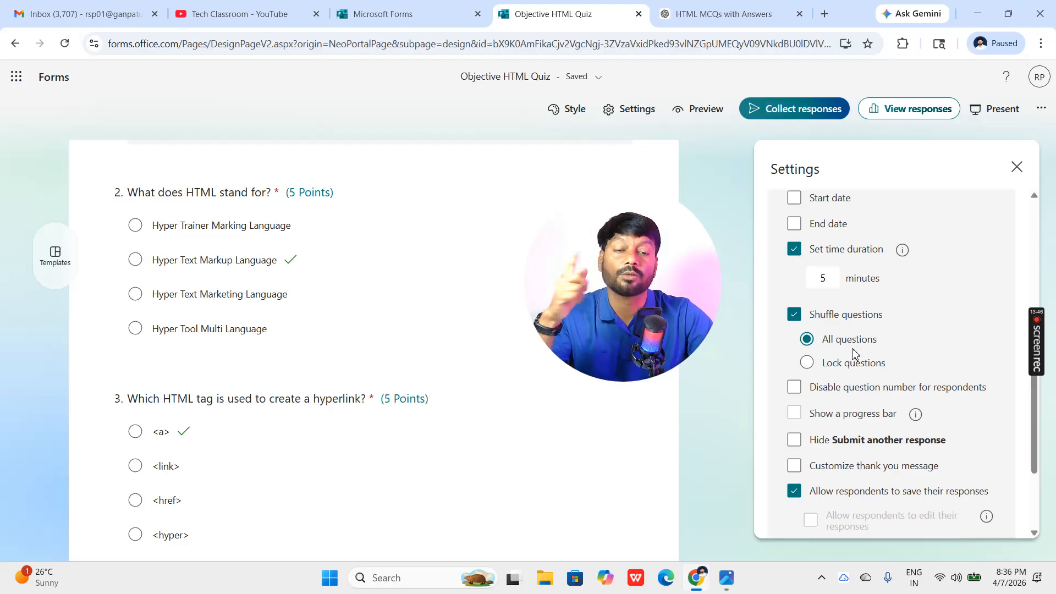
pyautogui.click(852, 353)
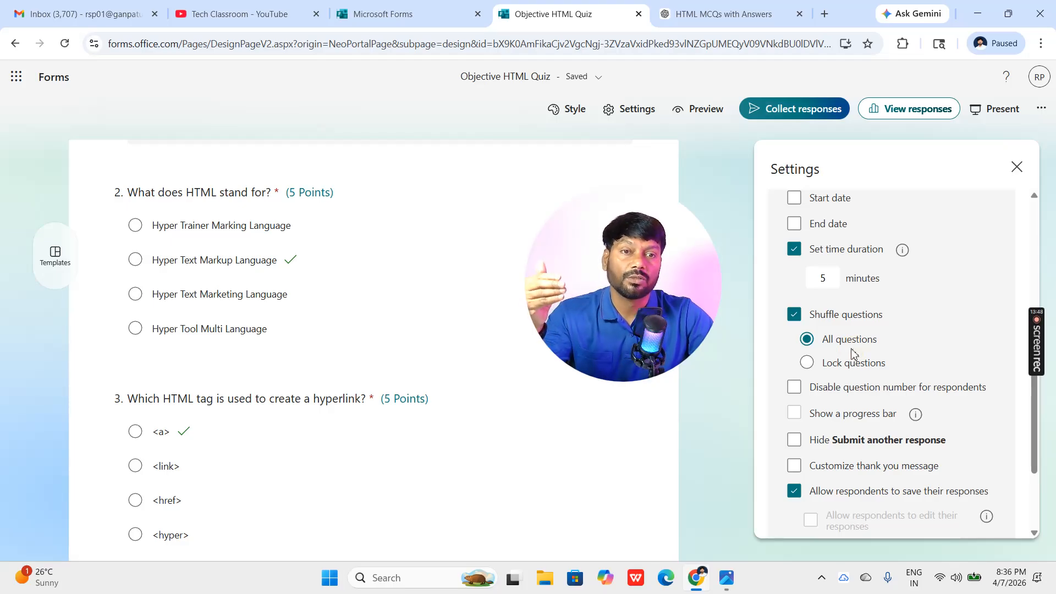
pyautogui.click(851, 352)
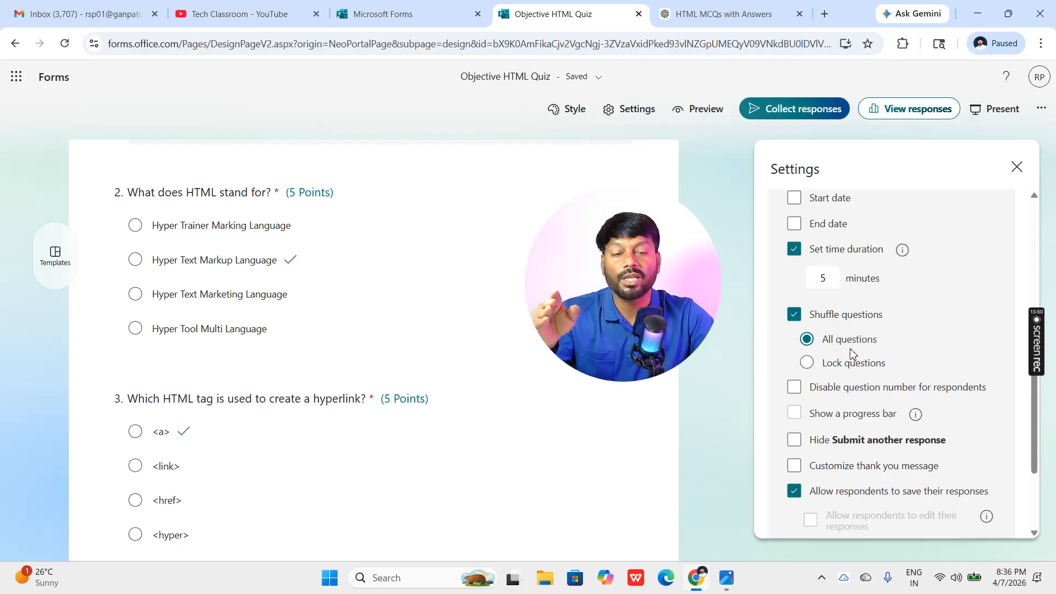
pyautogui.click(852, 352)
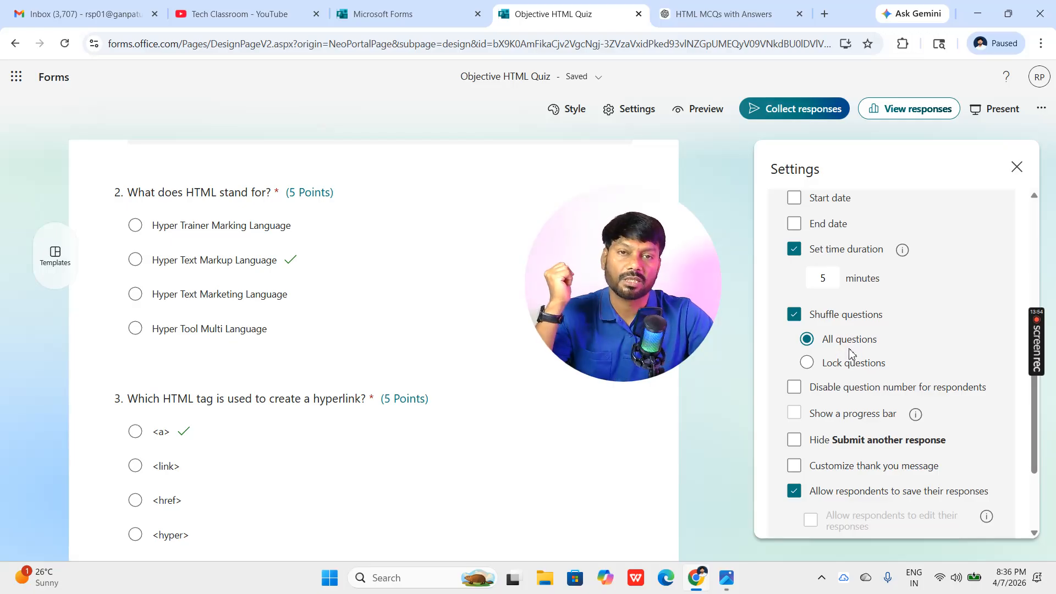
pyautogui.click(851, 352)
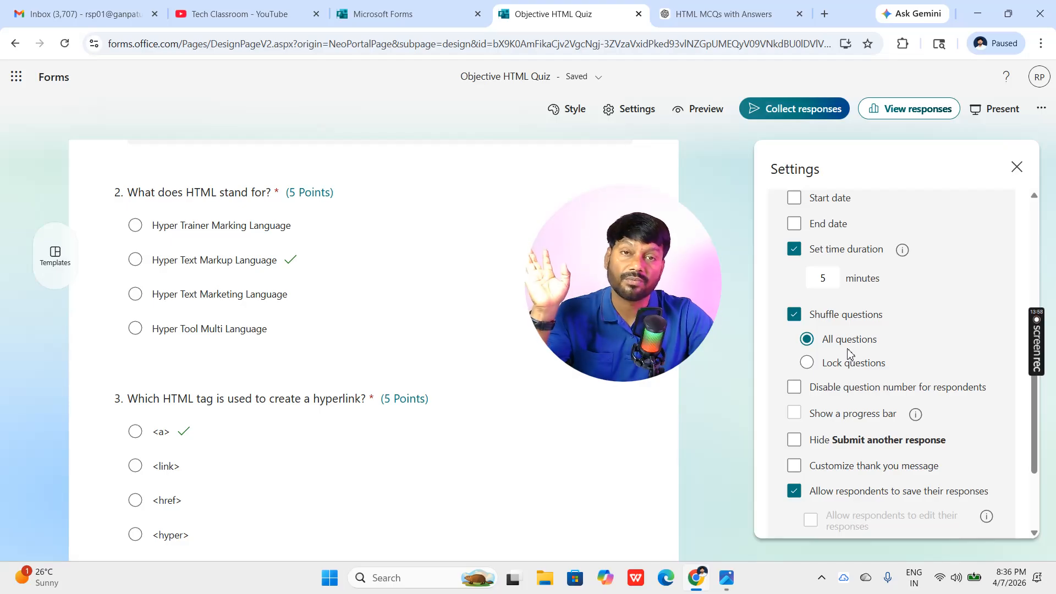
pyautogui.click(862, 346)
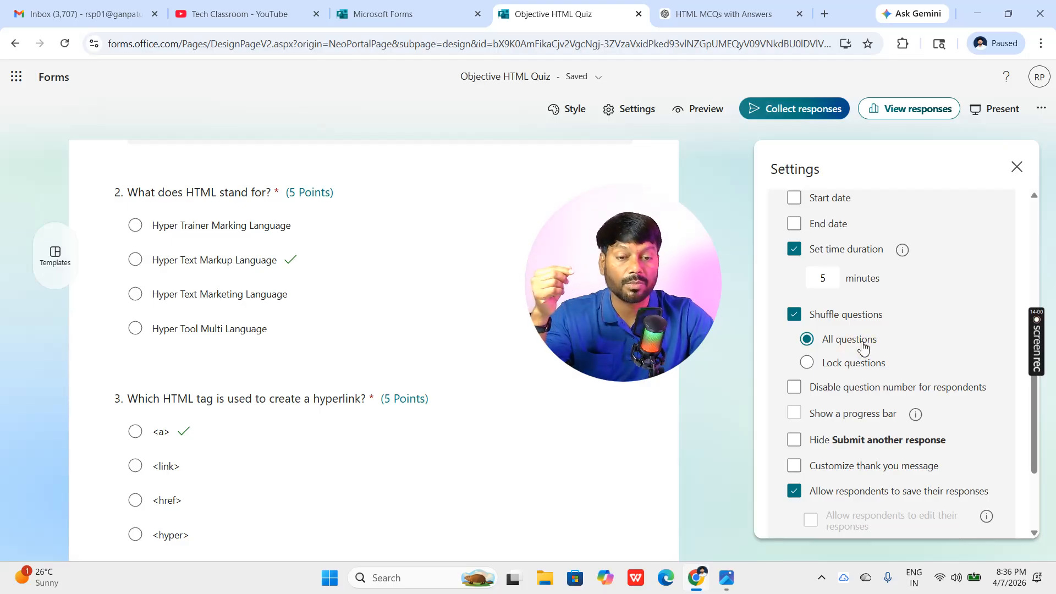
pyautogui.click(839, 346)
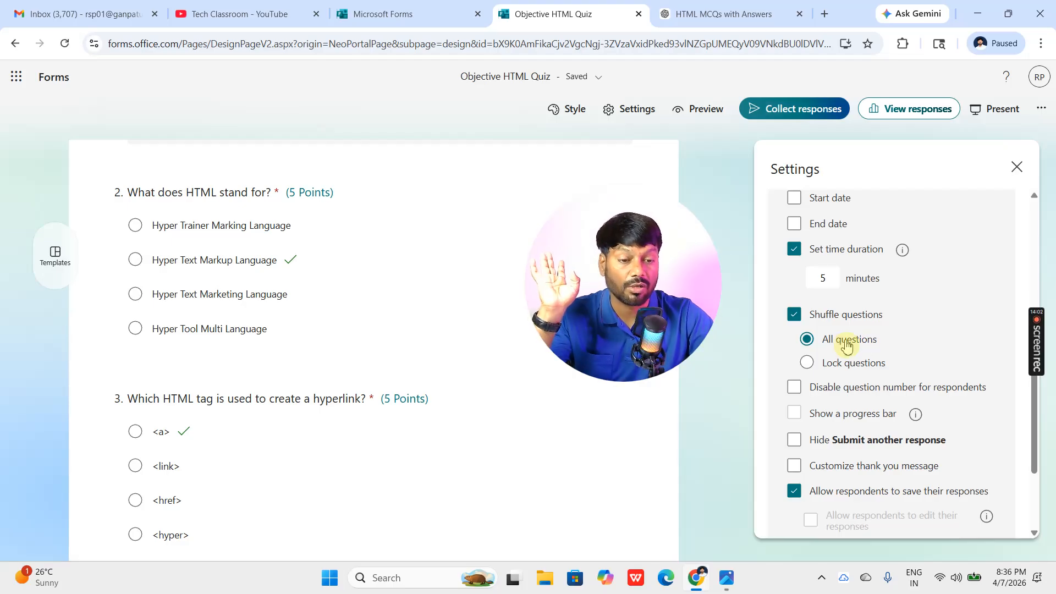
# Disable question numbers for respondents and hide the option to submit another response
pyautogui.scroll(-1, 924, 368)
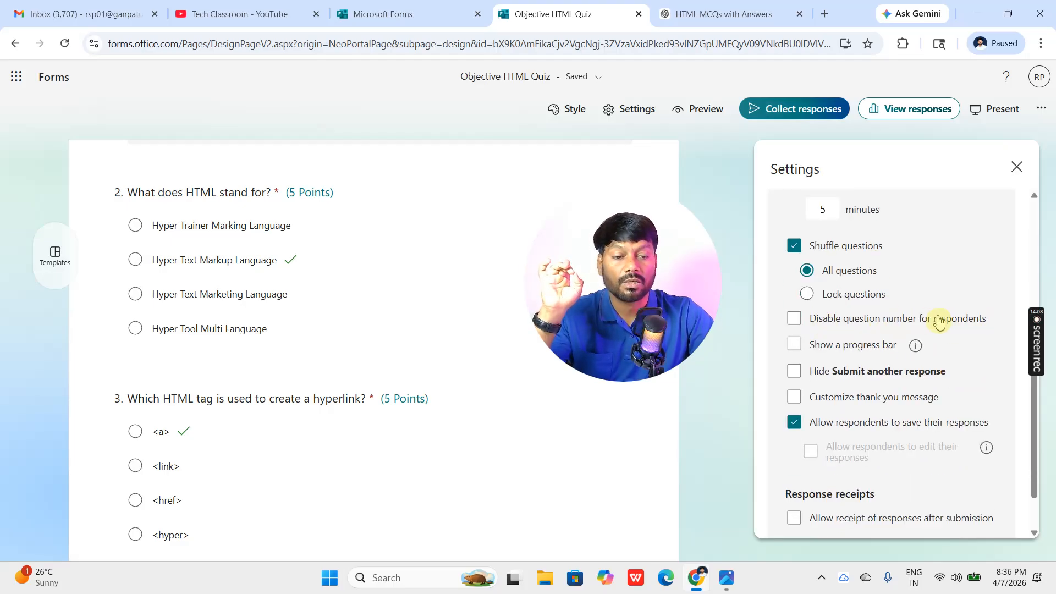
pyautogui.click(795, 323)
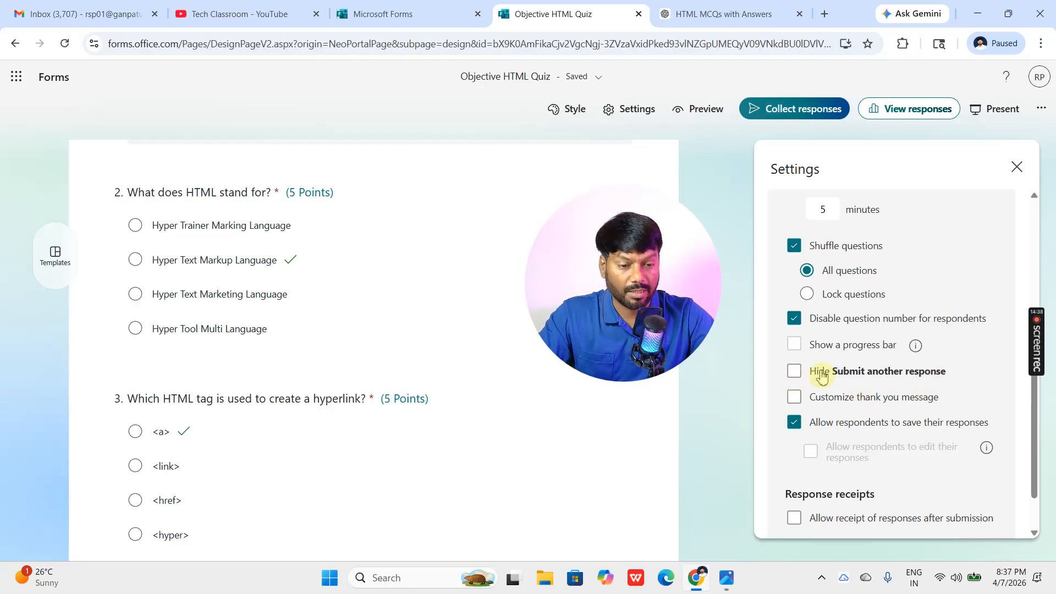
pyautogui.click(795, 372)
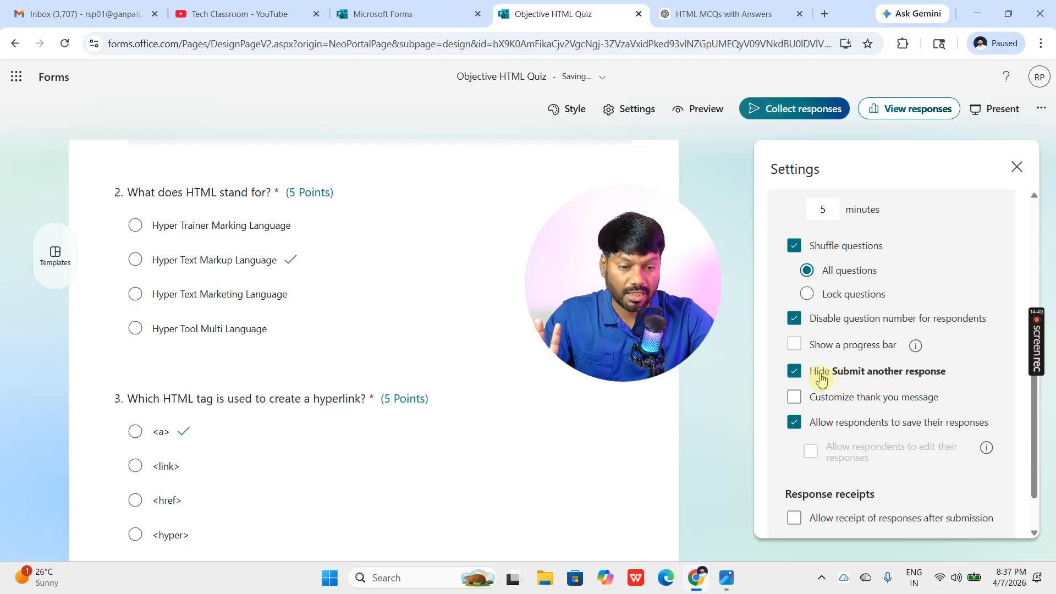
# Enable the customized thank-you message with the text "Your answers have been submitted successfully."
pyautogui.scroll(-1, 825, 378)
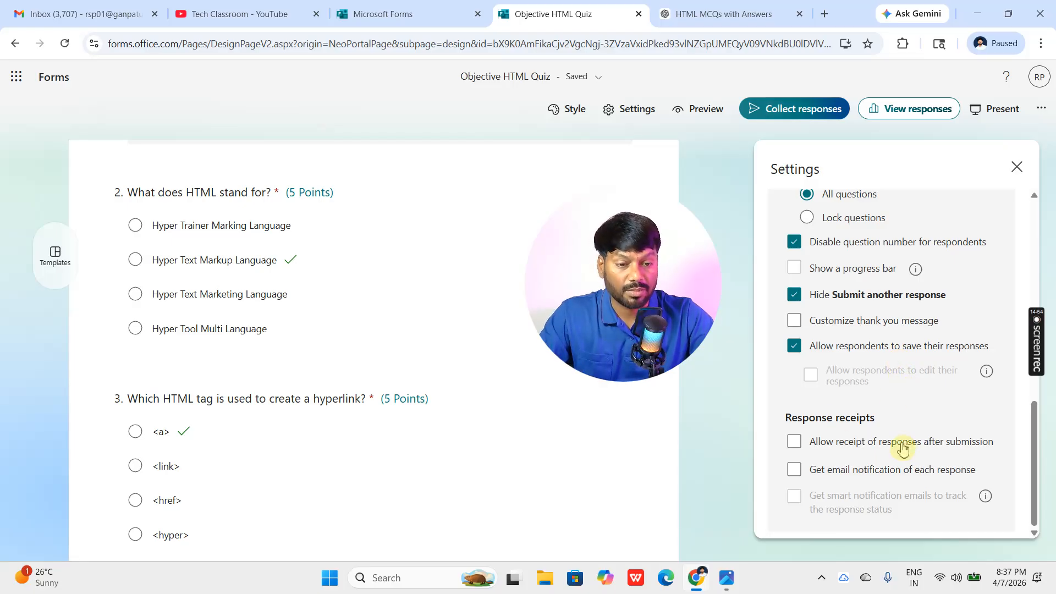
pyautogui.click(916, 329)
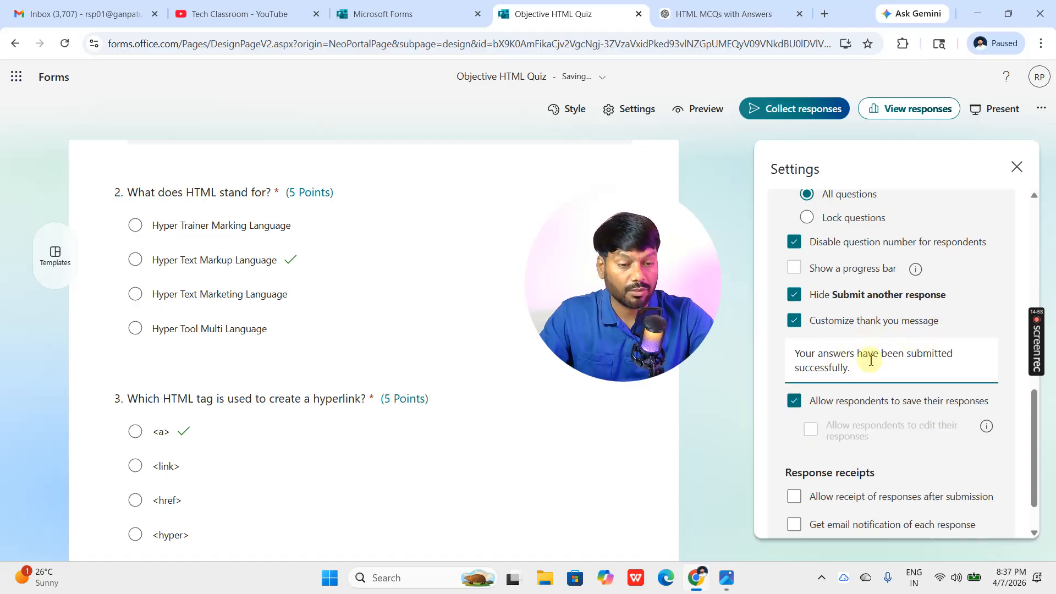
pyautogui.tripleClick(877, 368)
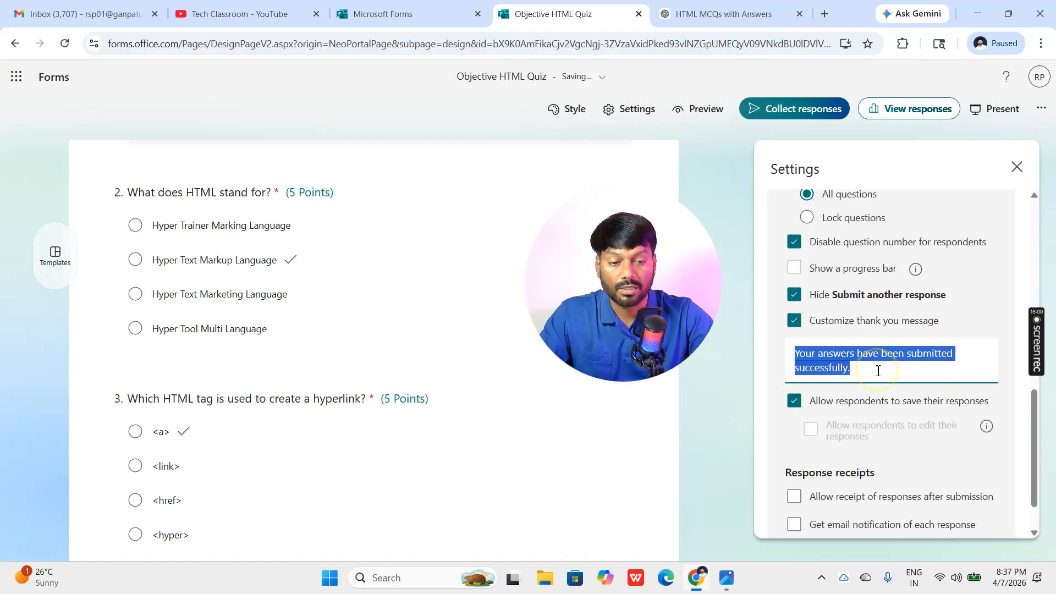
pyautogui.click(906, 369)
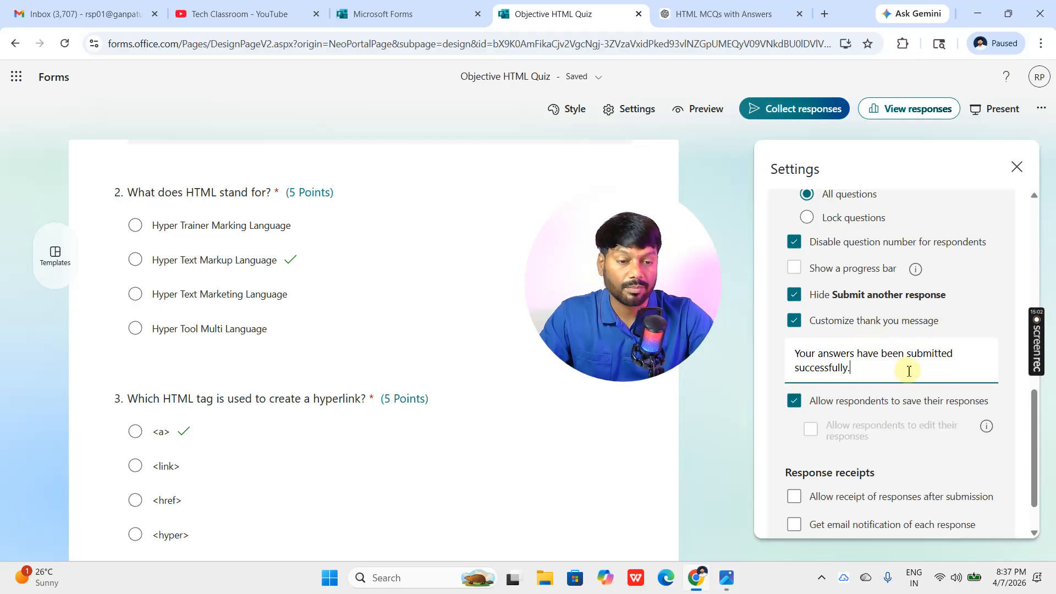
pyautogui.scroll(-1, 915, 385)
pyautogui.scroll(6, 916, 392)
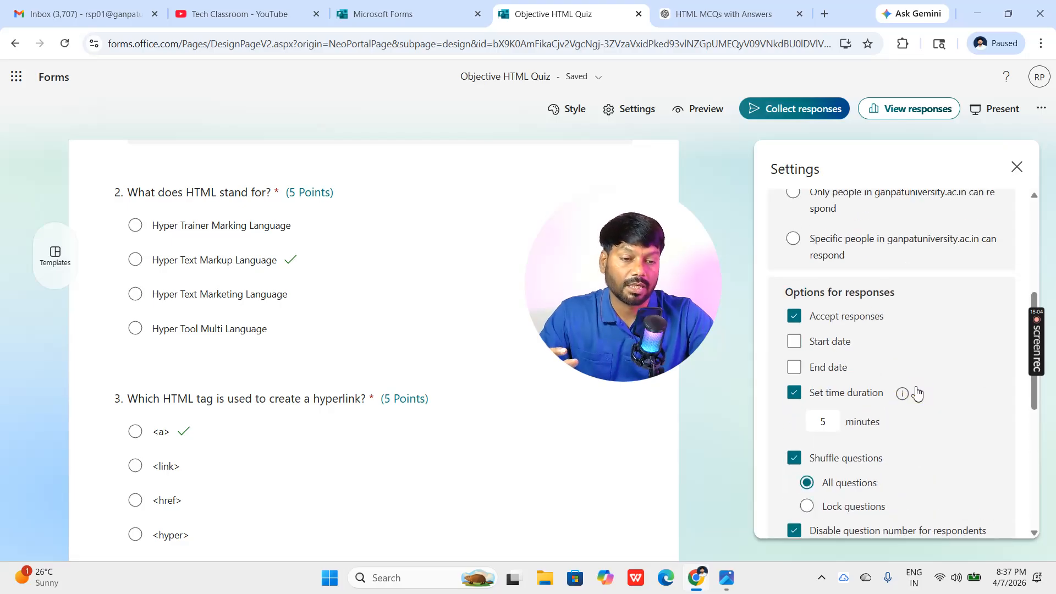
pyautogui.scroll(5, 916, 392)
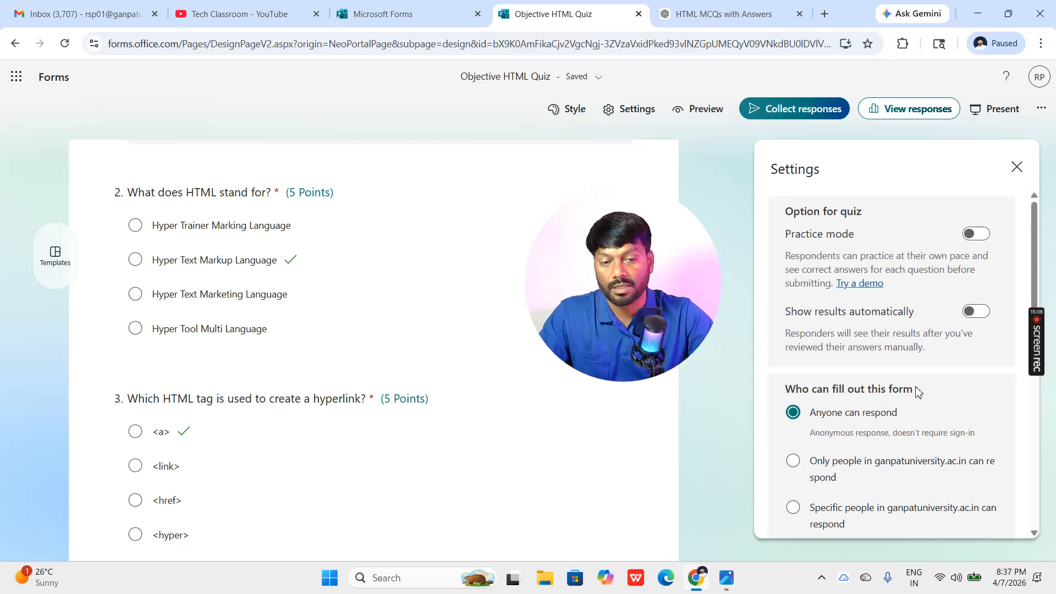
pyautogui.click(735, 176)
# Try the wooden pencil-holder background and apply the purple suggested style with illustrated people to the quiz
pyautogui.click(579, 113)
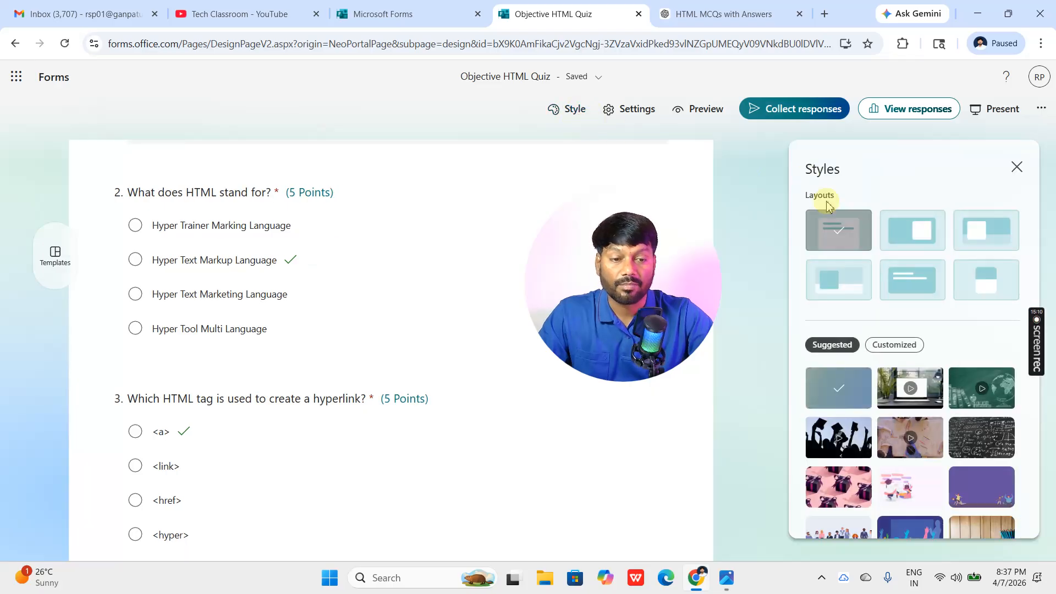
pyautogui.scroll(-5, 888, 335)
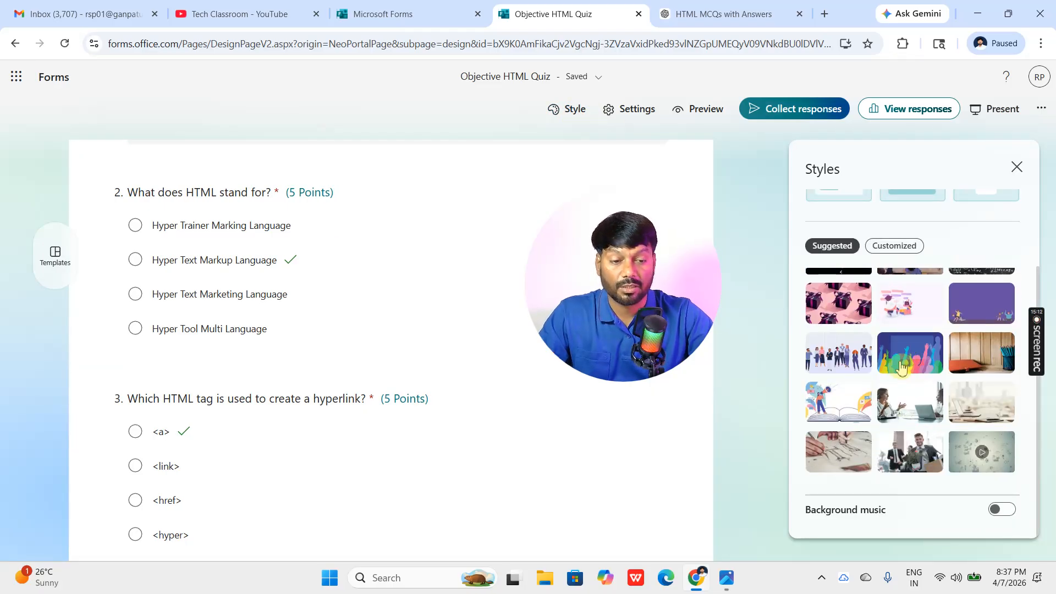
pyautogui.click(974, 304)
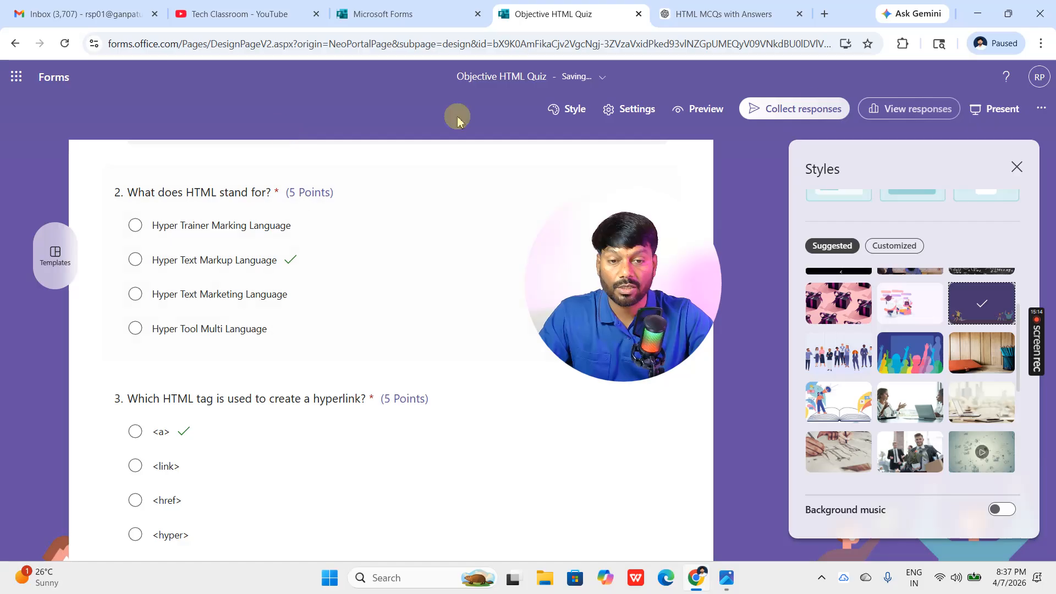
pyautogui.click(996, 368)
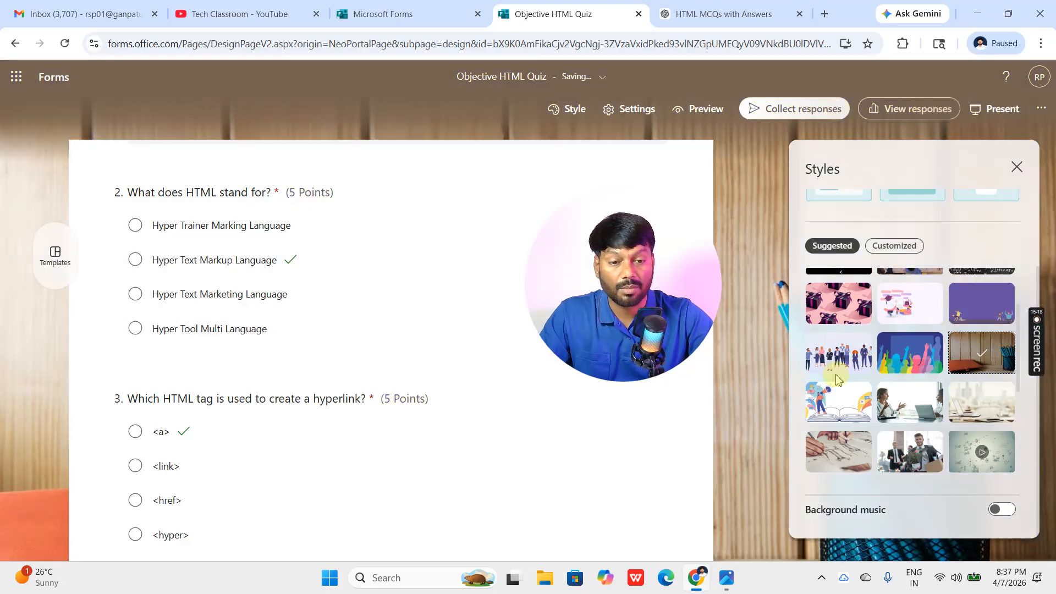
pyautogui.click(970, 323)
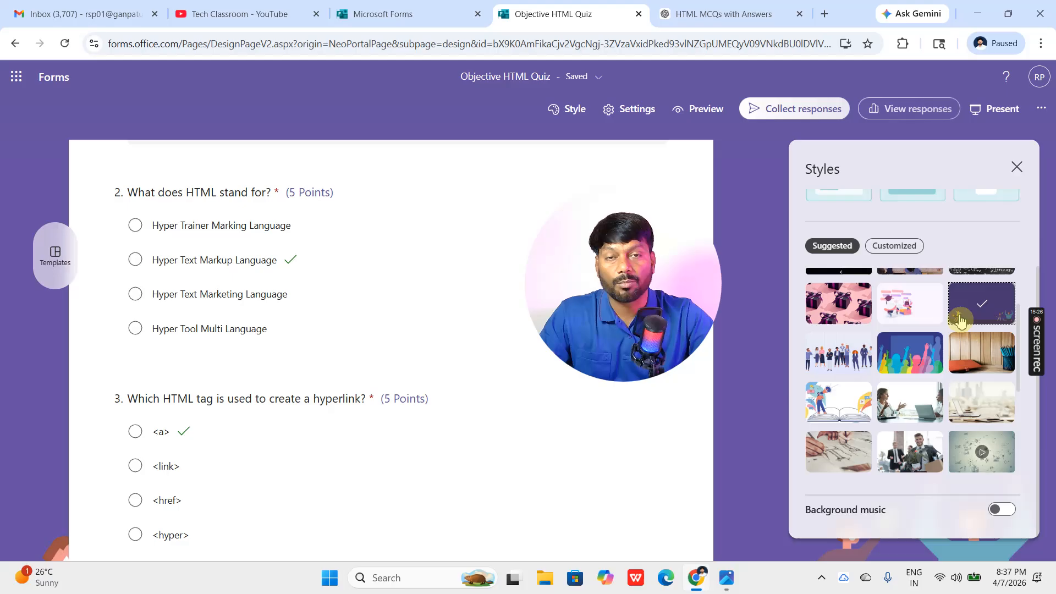
# Try Parallel as the quiz's background music and turn the background music off again
pyautogui.scroll(-5, 953, 364)
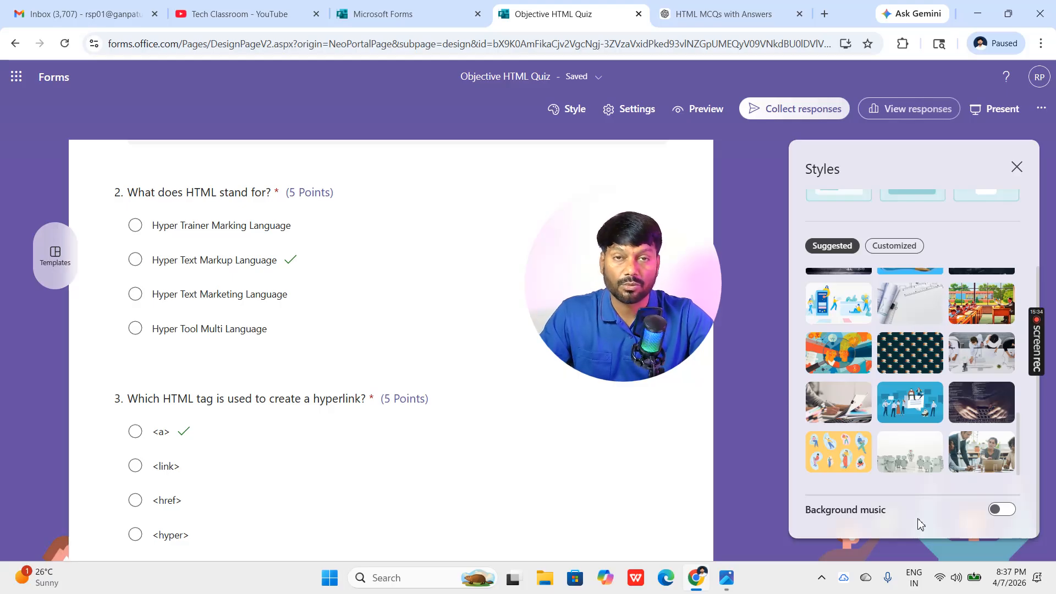
pyautogui.click(996, 511)
pyautogui.scroll(-1, 982, 426)
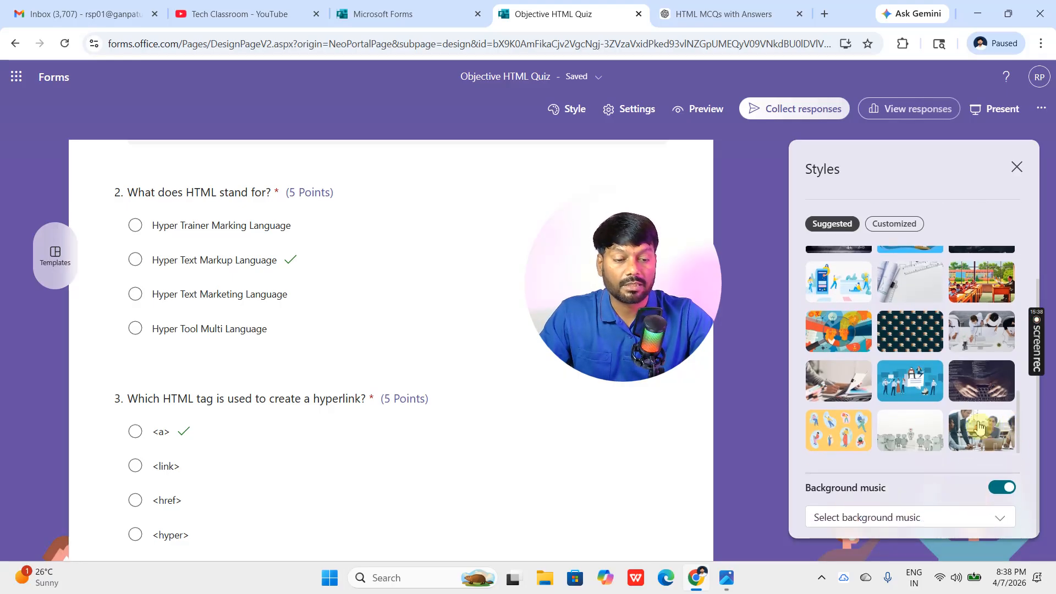
pyautogui.click(1001, 521)
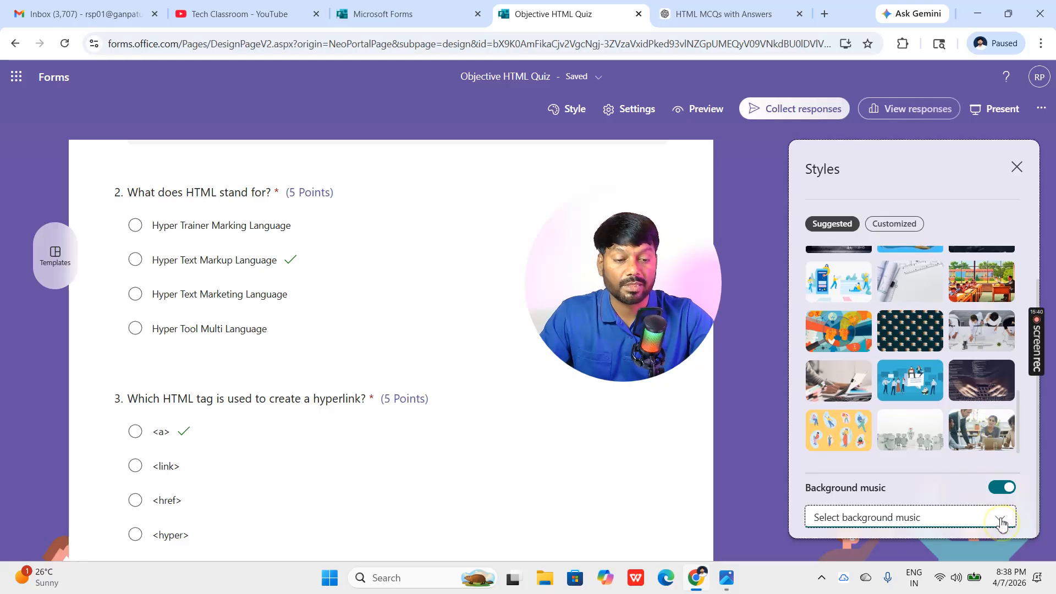
pyautogui.click(906, 423)
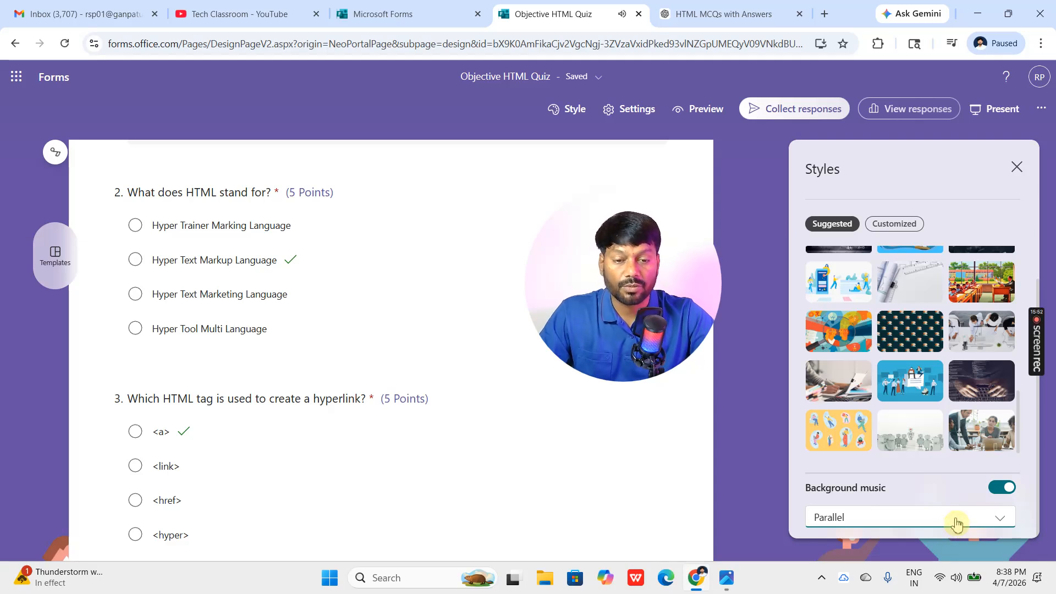
pyautogui.click(1006, 488)
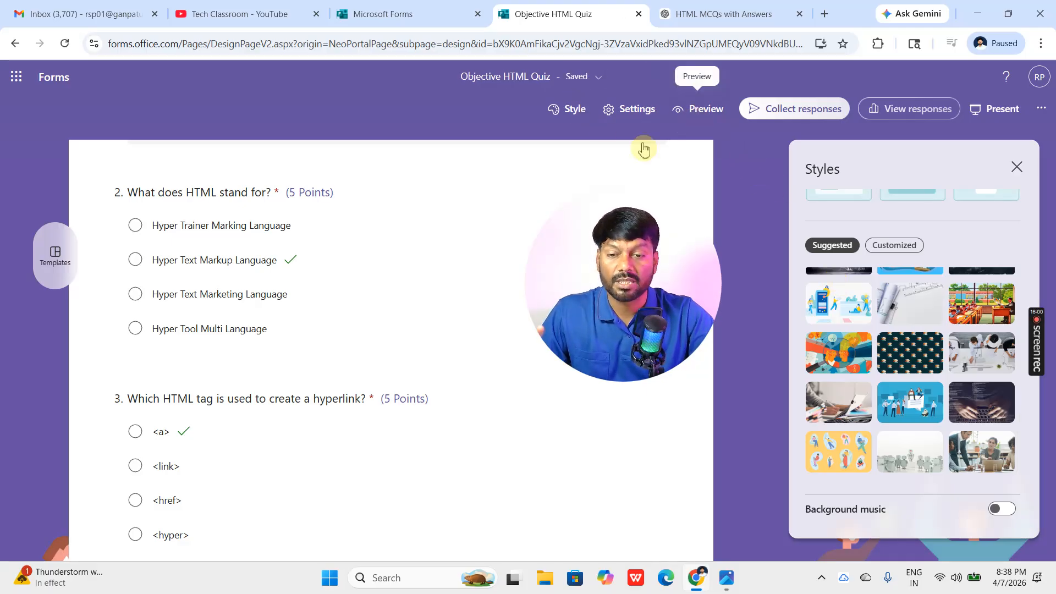
# Preview the quiz and examine its start page, including the date, time, total marks and time limit
pyautogui.click(706, 110)
pyautogui.moveTo(665, 198); pyautogui.dragTo(966, 307)
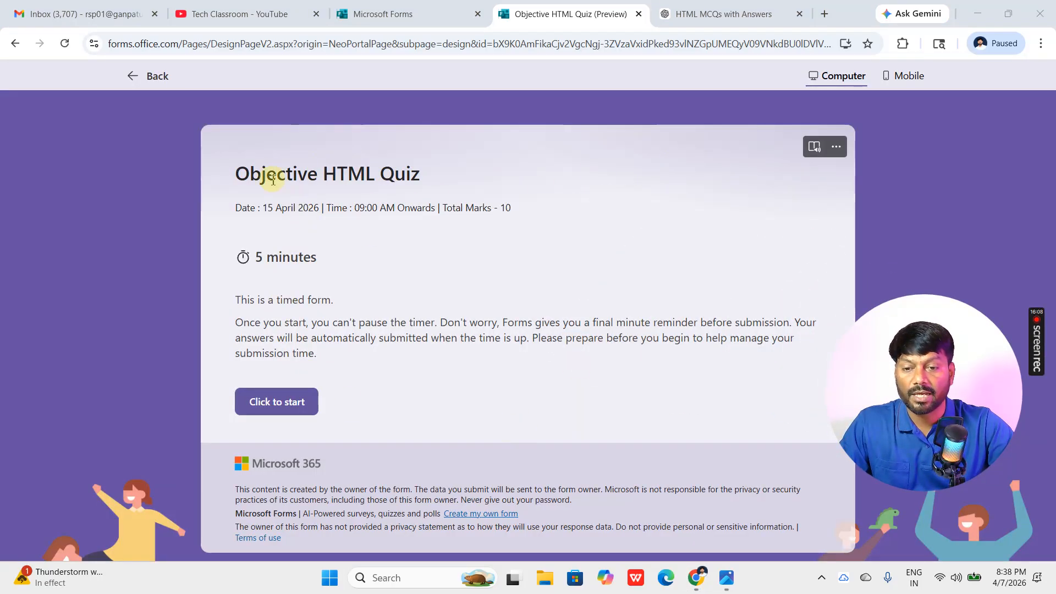
pyautogui.moveTo(273, 207); pyautogui.dragTo(481, 205)
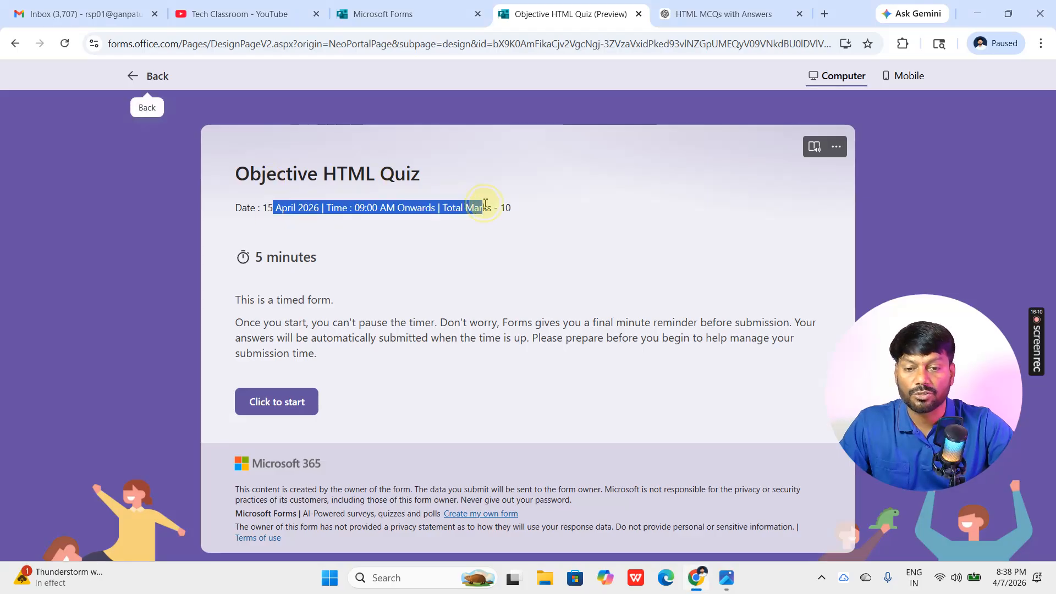
pyautogui.moveTo(263, 258); pyautogui.dragTo(309, 260)
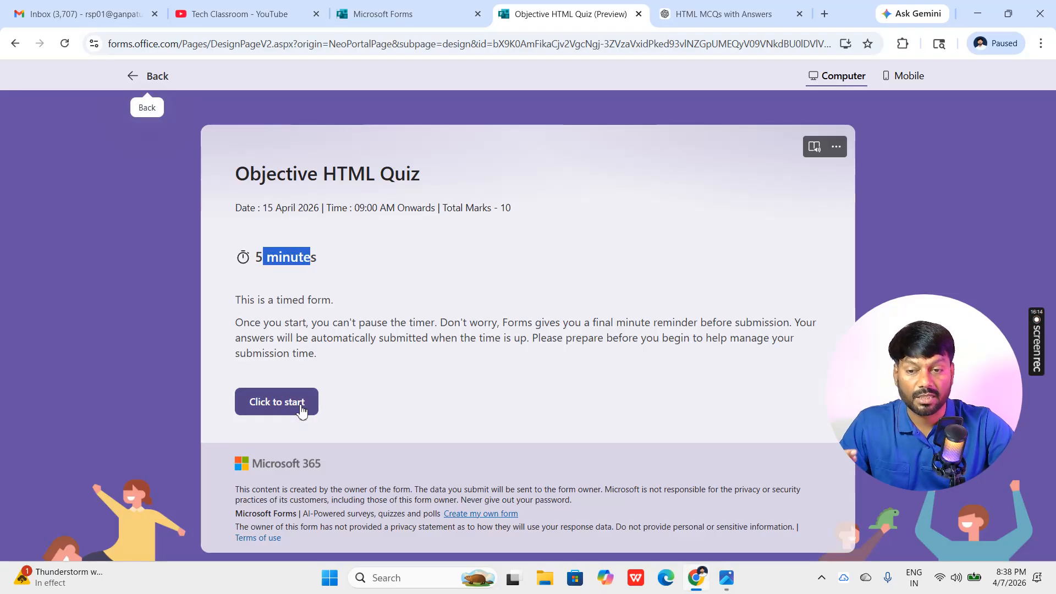
# Examine the quiz's start page in the mobile preview and return to the computer preview
pyautogui.click(431, 10)
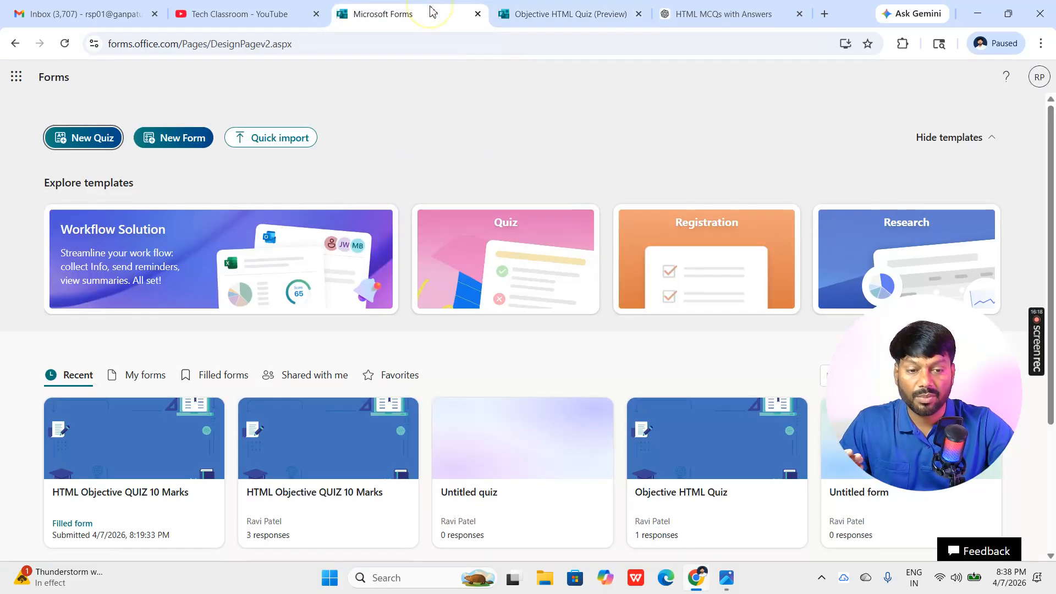
pyautogui.click(566, 12)
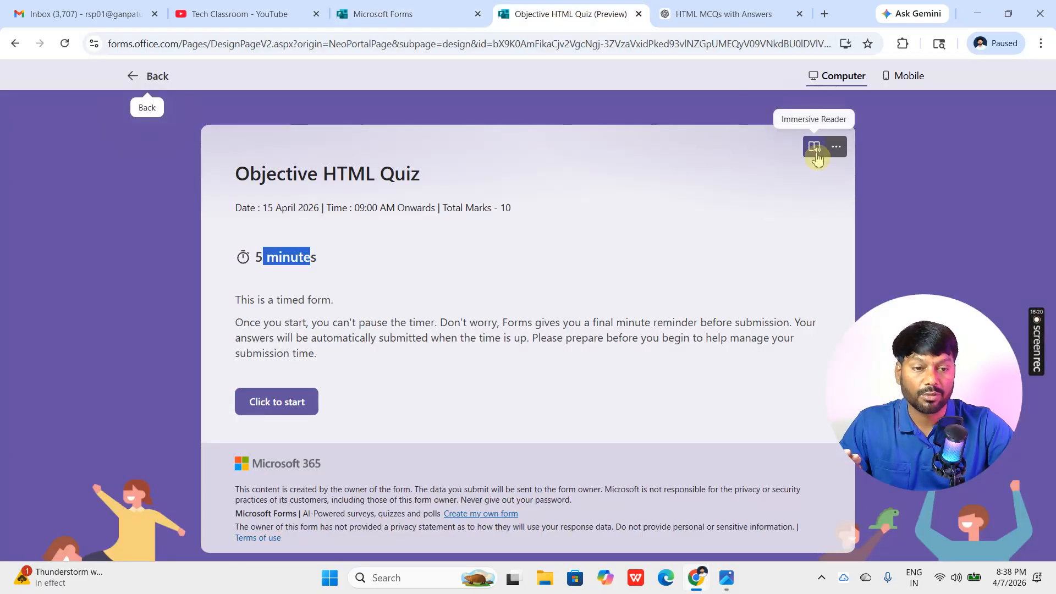
pyautogui.click(905, 77)
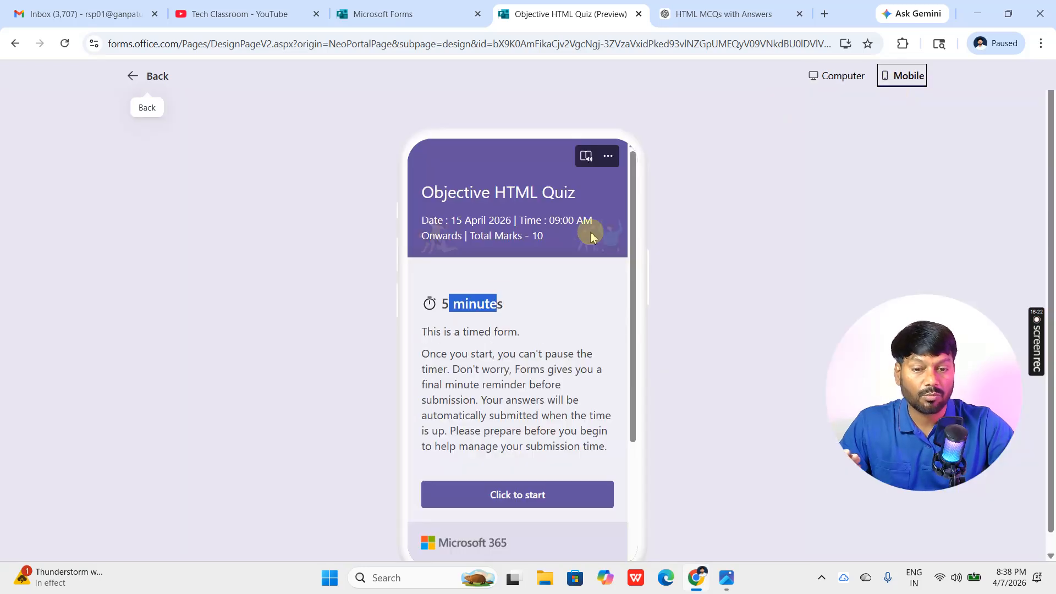
pyautogui.scroll(-3, 522, 310)
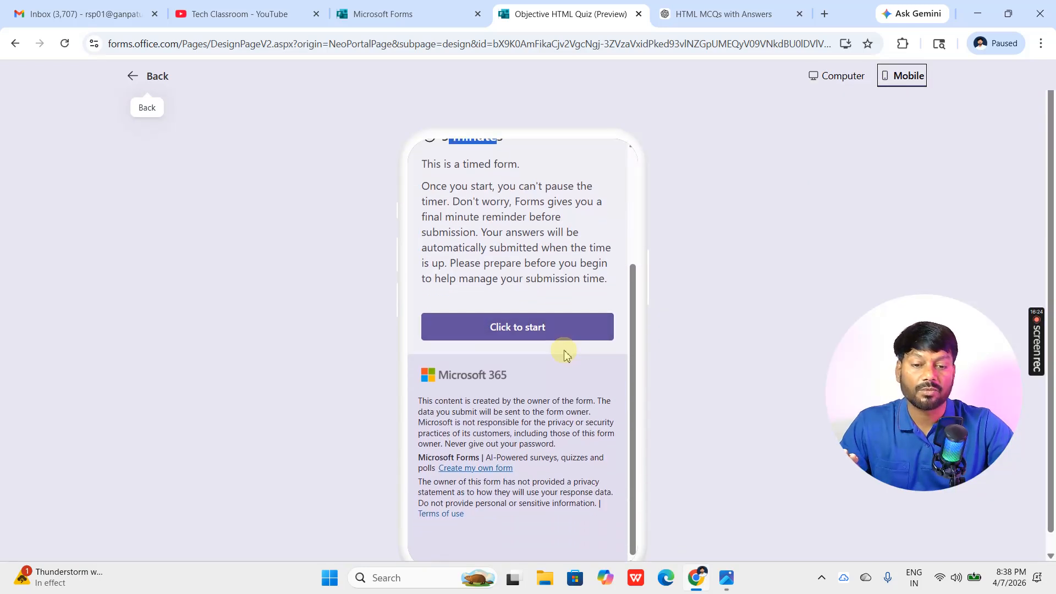
pyautogui.scroll(3, 566, 354)
pyautogui.scroll(-3, 572, 291)
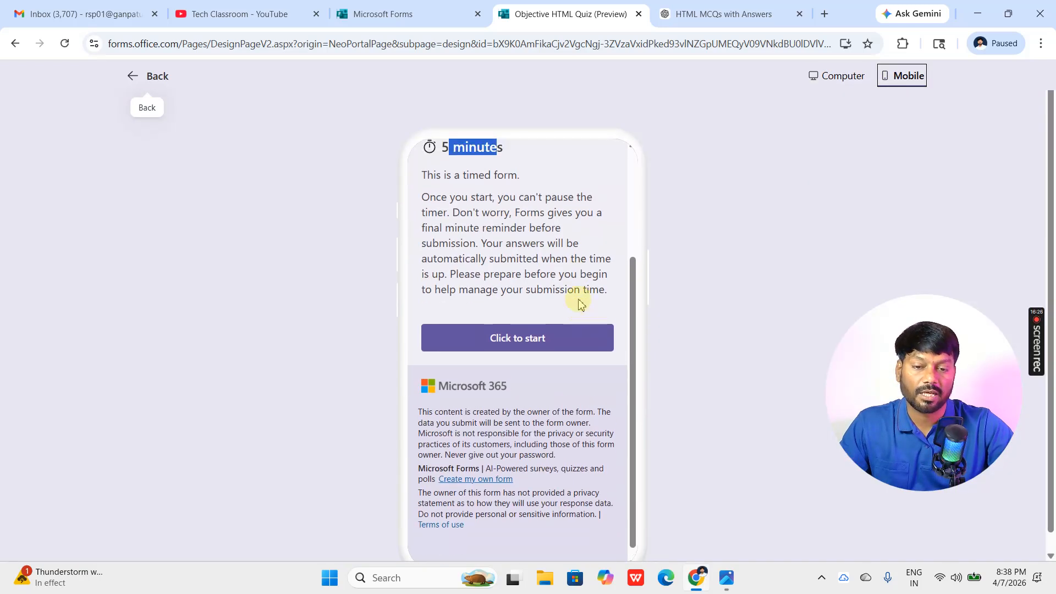
pyautogui.scroll(3, 580, 301)
pyautogui.click(868, 79)
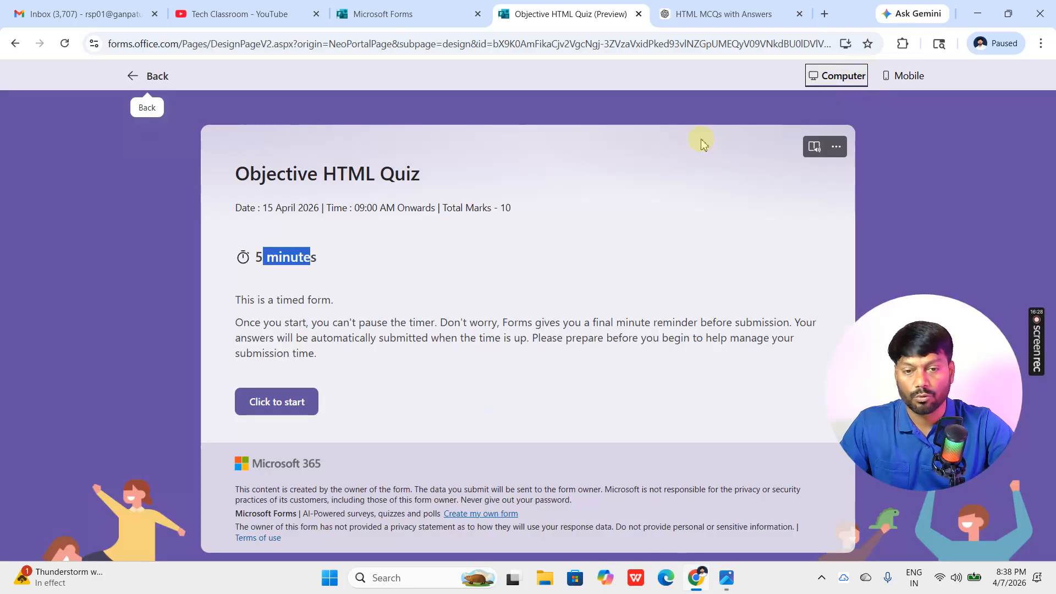
# Leave the quiz preview and open the presentation view of the quiz
pyautogui.click(432, 12)
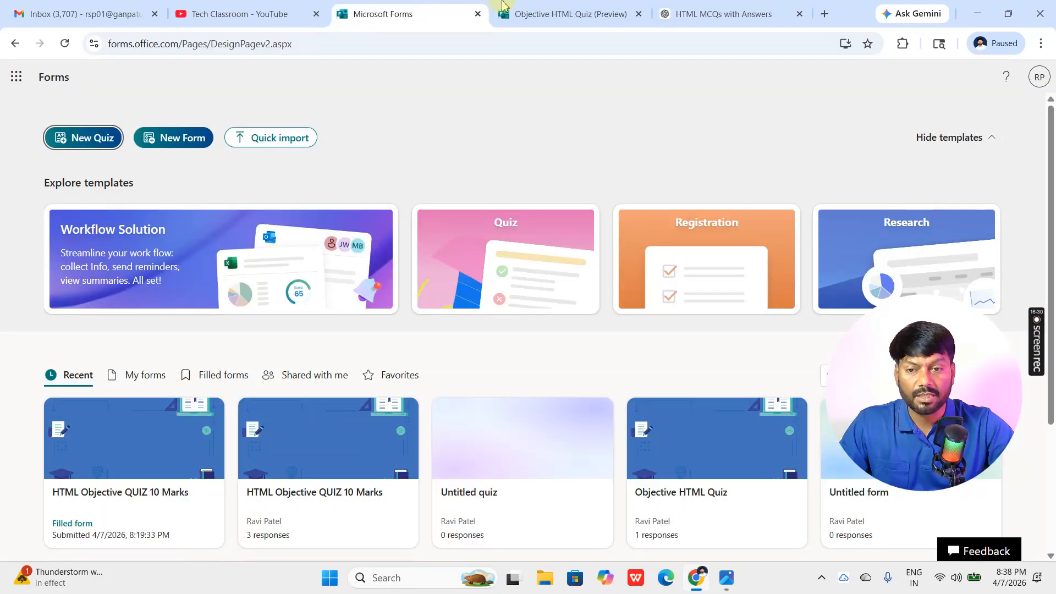
pyautogui.click(748, 14)
pyautogui.click(577, 15)
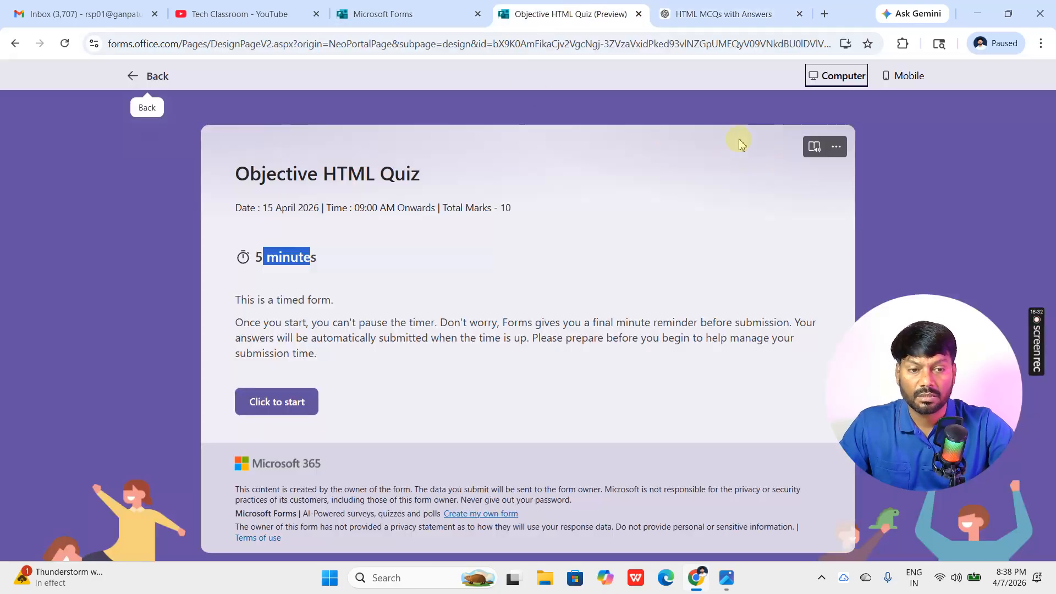
pyautogui.click(144, 77)
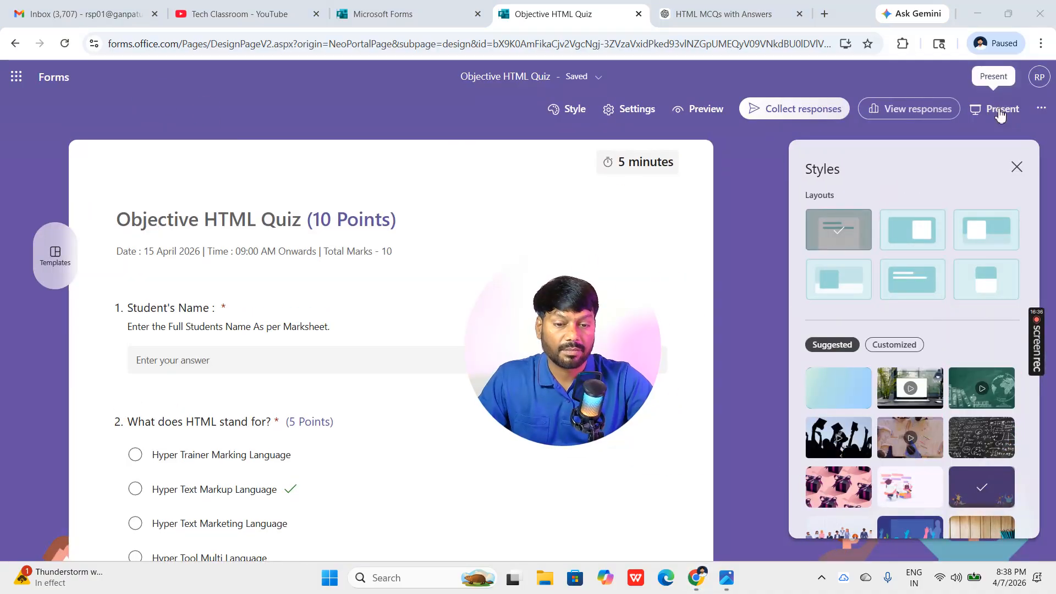
pyautogui.click(1000, 112)
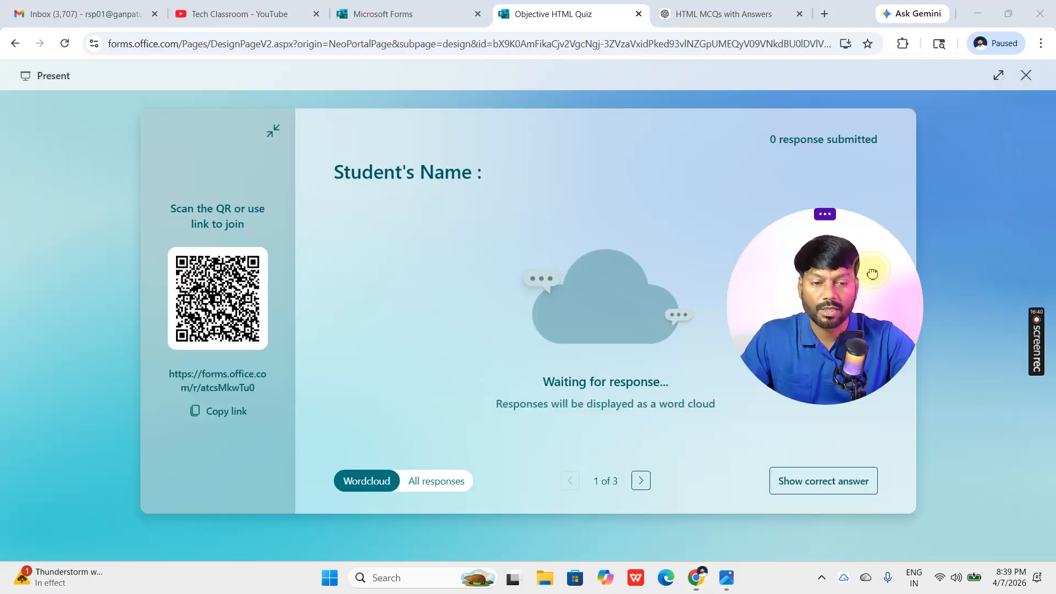
# Examine the join QR code and link, and go through the presentation slides up to the hyperlink tag question
pyautogui.click(231, 417)
pyautogui.click(231, 416)
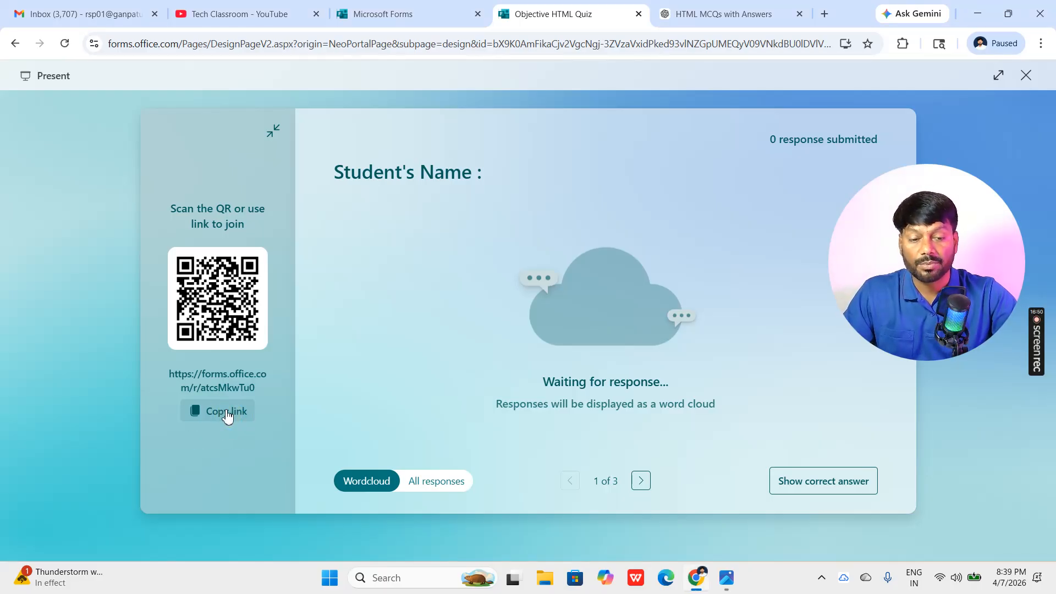
pyautogui.click(225, 356)
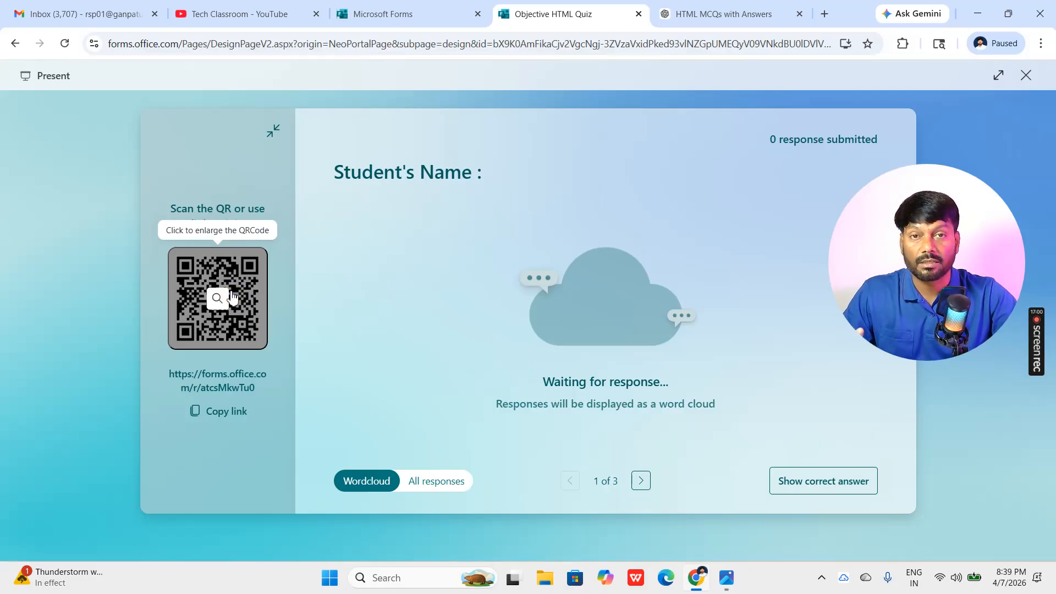
pyautogui.click(226, 417)
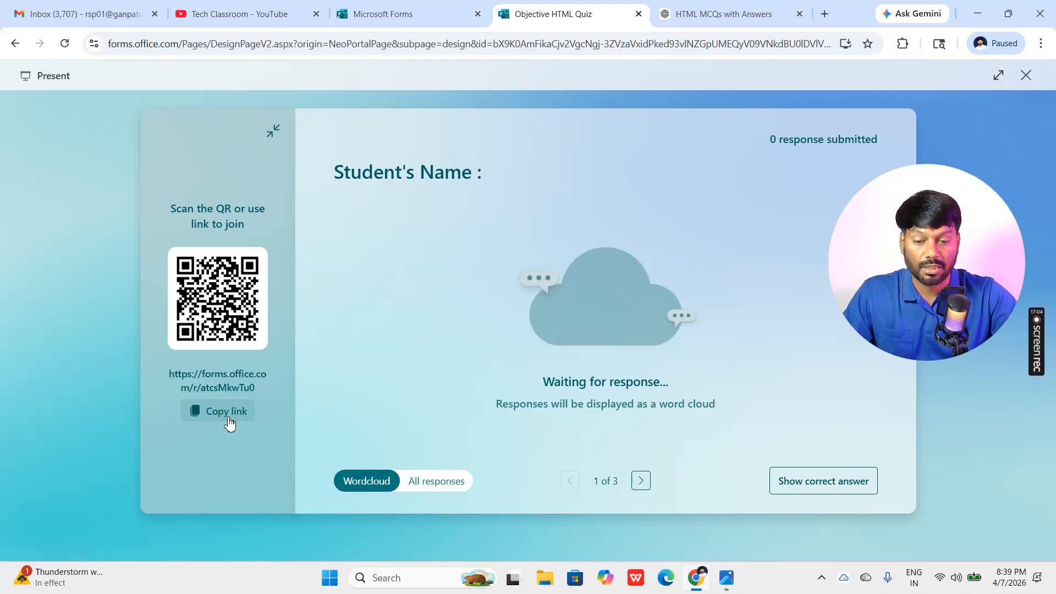
pyautogui.click(640, 482)
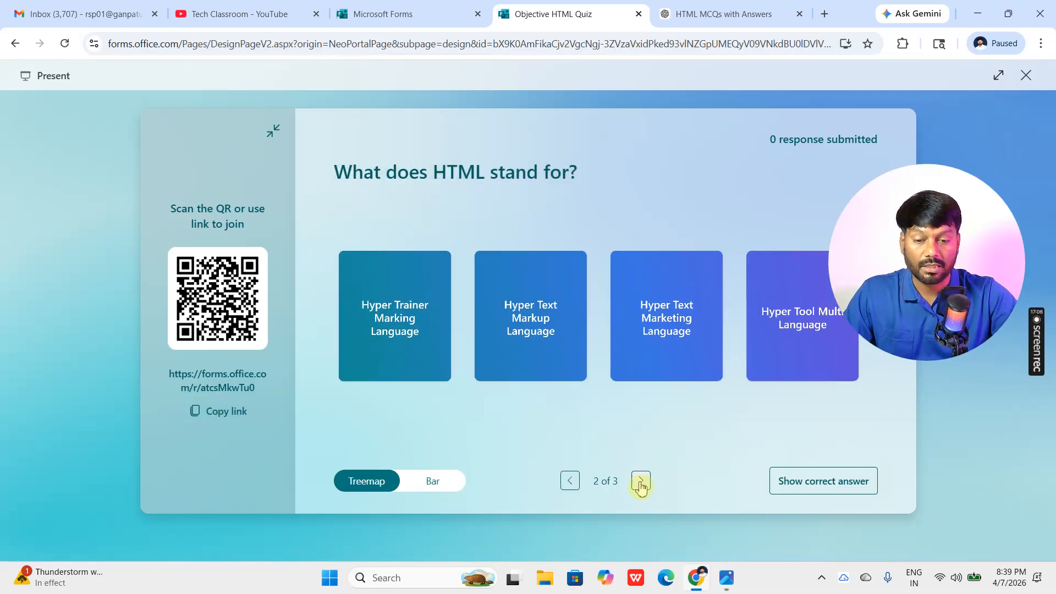
pyautogui.click(640, 480)
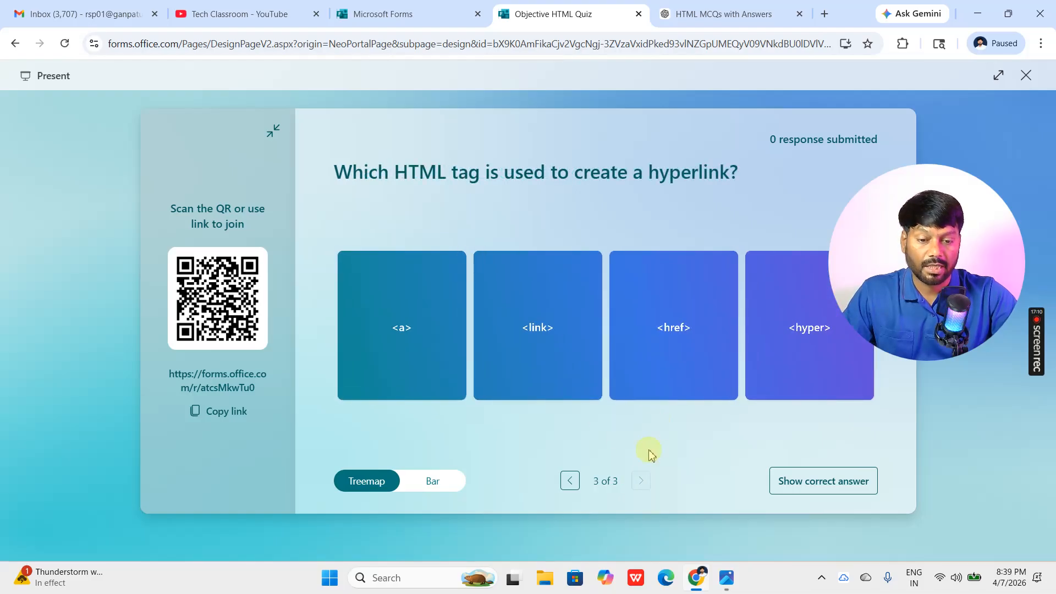
# Copy the quiz's join link and open it in a new browser tab
pyautogui.click(234, 413)
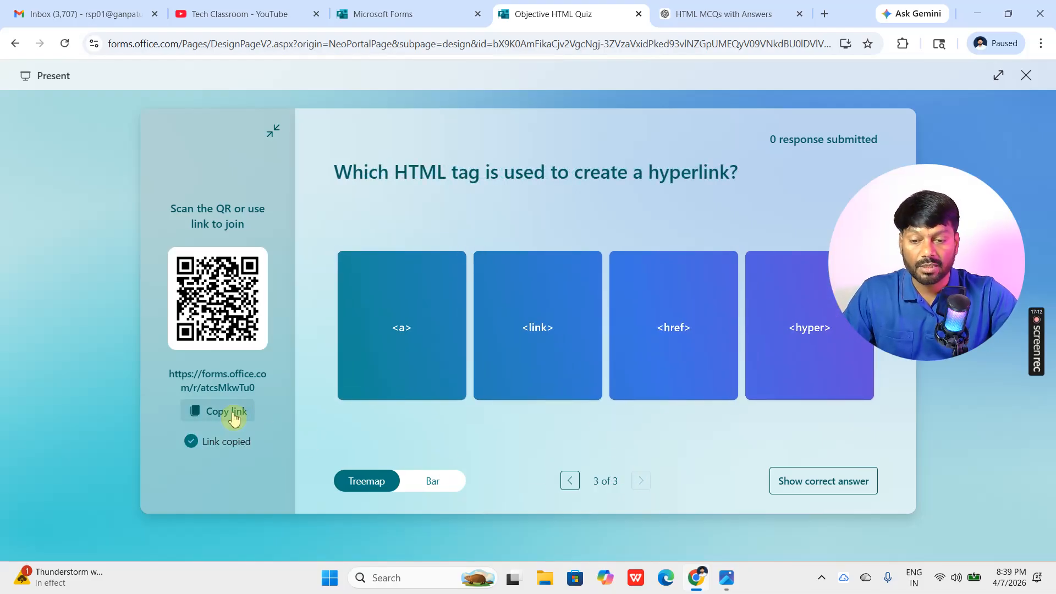
pyautogui.click(822, 13)
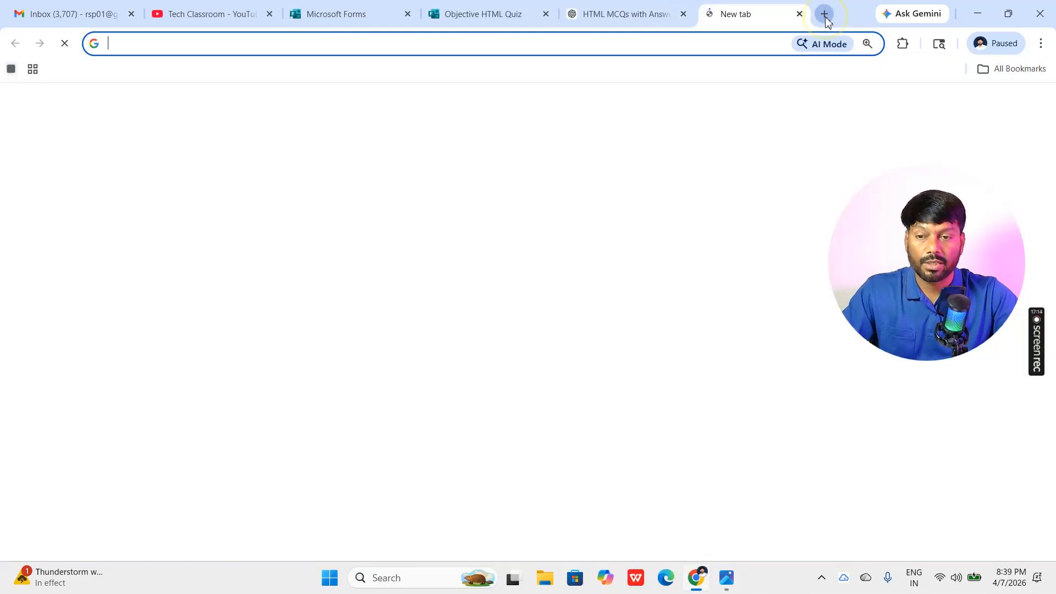
pyautogui.hotkey('ctrl', 'v')
pyautogui.press('Return')
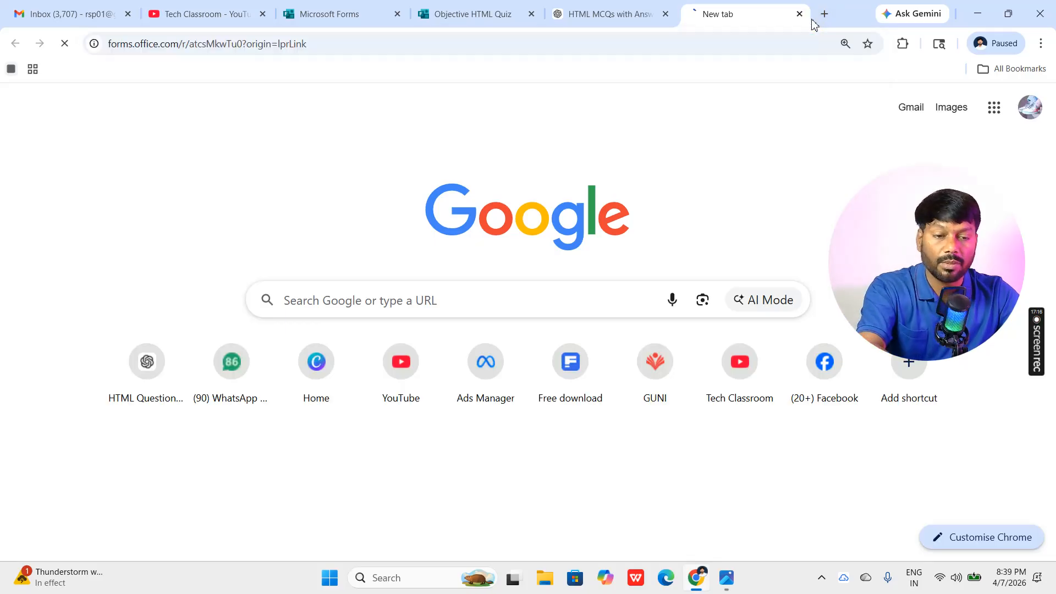
pyautogui.moveTo(867, 179); pyautogui.dragTo(924, 436)
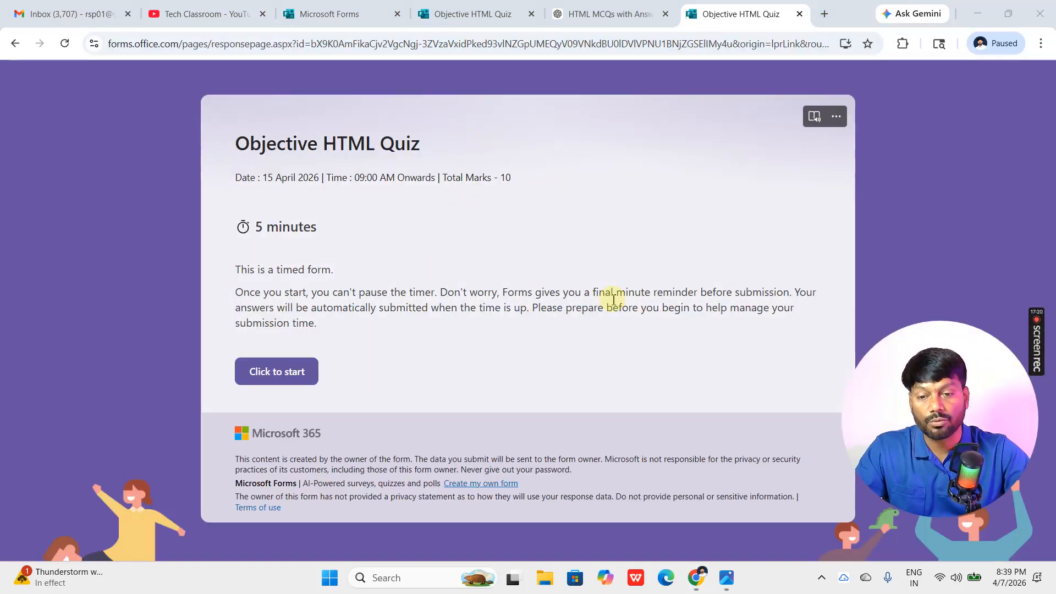
# Start the timed quiz and enter the student's name in the first question
pyautogui.click(305, 378)
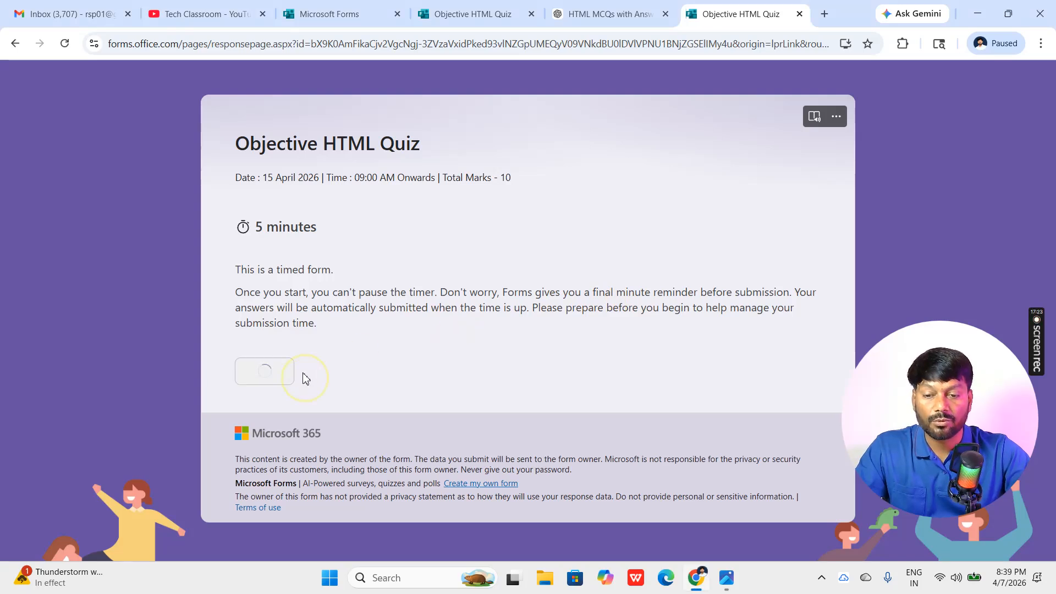
pyautogui.click(368, 325)
pyautogui.write('Ravi')
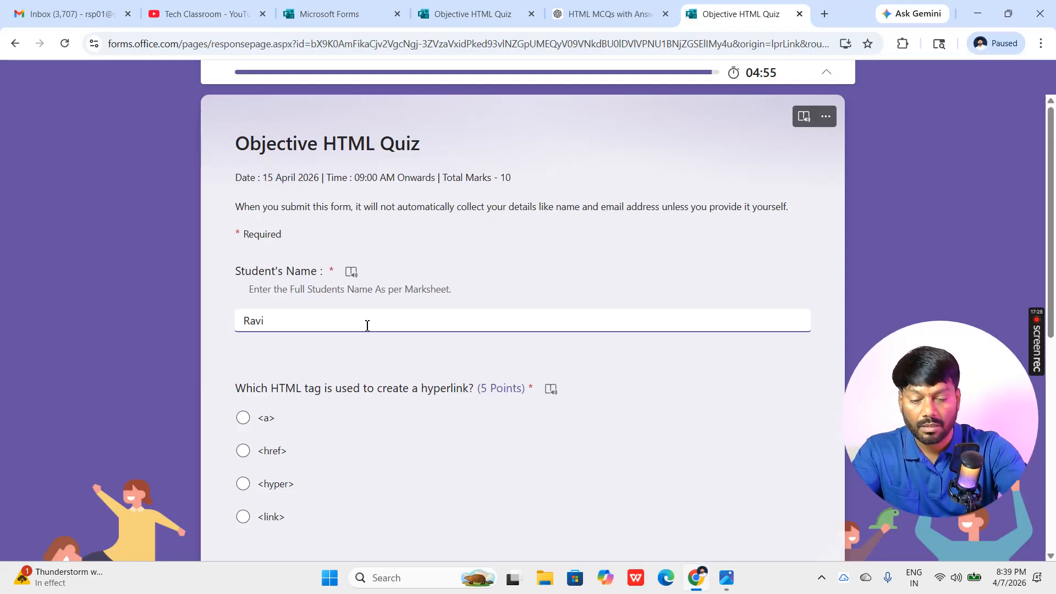
pyautogui.scroll(-1, 566, 385)
pyautogui.scroll(1, 530, 388)
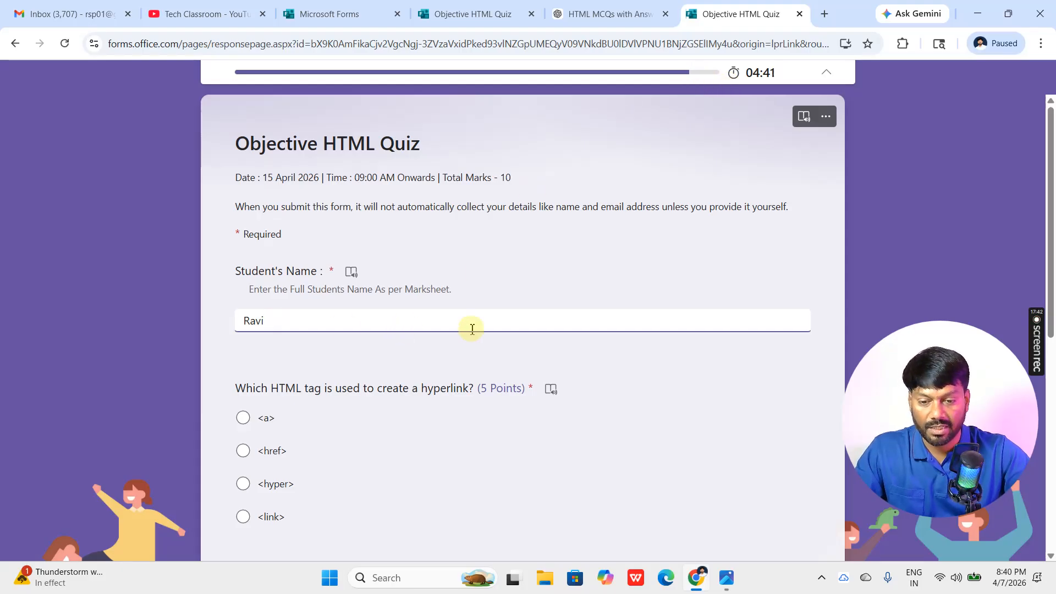
# Answer the hyperlink tag question with <a>, trying other options before settling on it
pyautogui.scroll(-5, 488, 349)
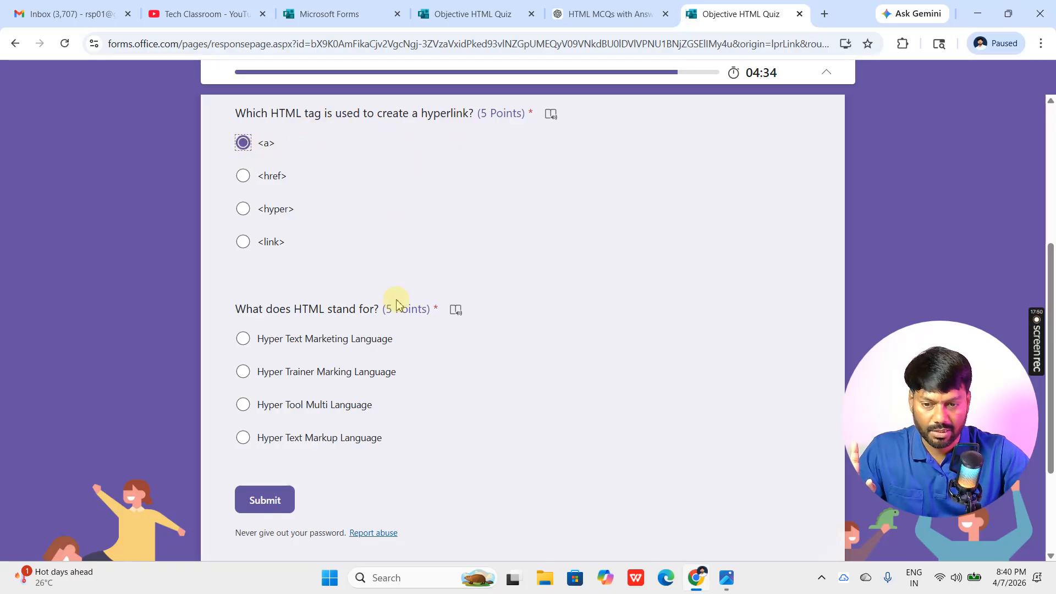
pyautogui.scroll(1, 412, 303)
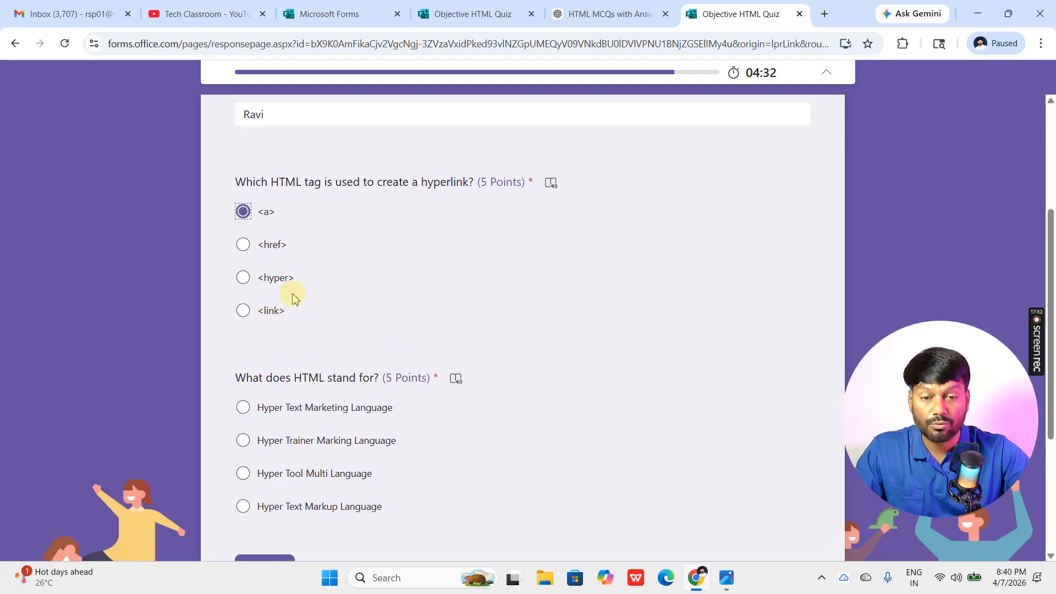
pyautogui.click(291, 292)
pyautogui.click(262, 252)
pyautogui.click(249, 283)
pyautogui.click(245, 214)
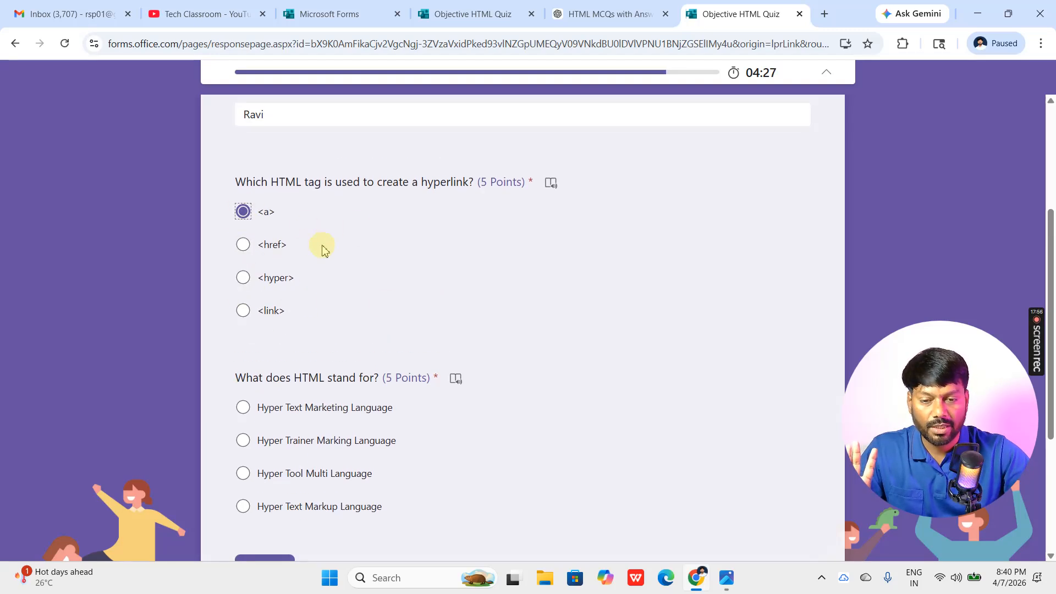
# Answer "What does HTML stand for?" with Hyper Trainer Marking Language and submit the quiz
pyautogui.scroll(-2, 383, 258)
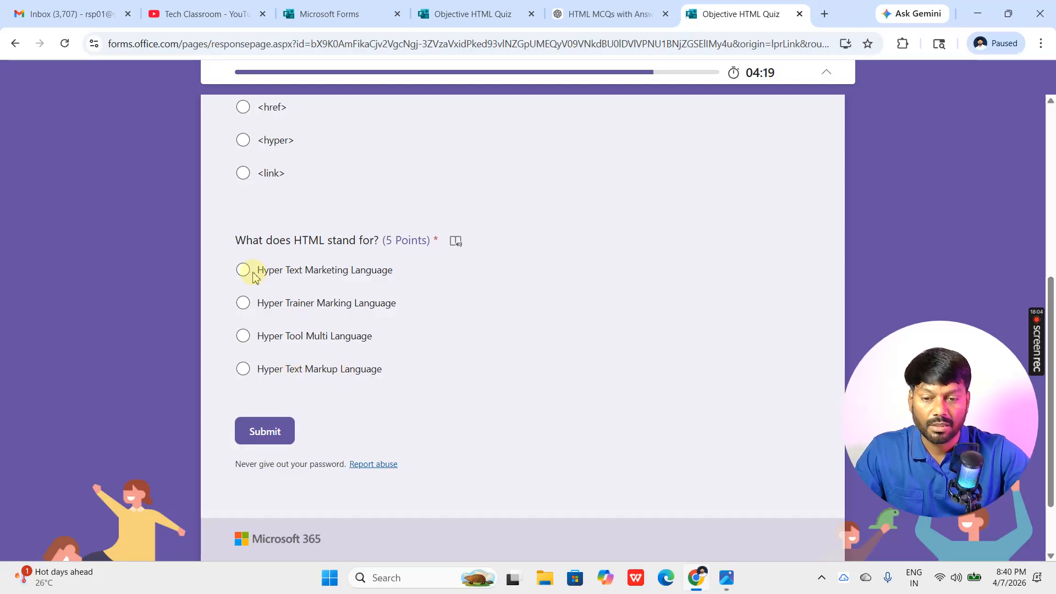
pyautogui.click(245, 305)
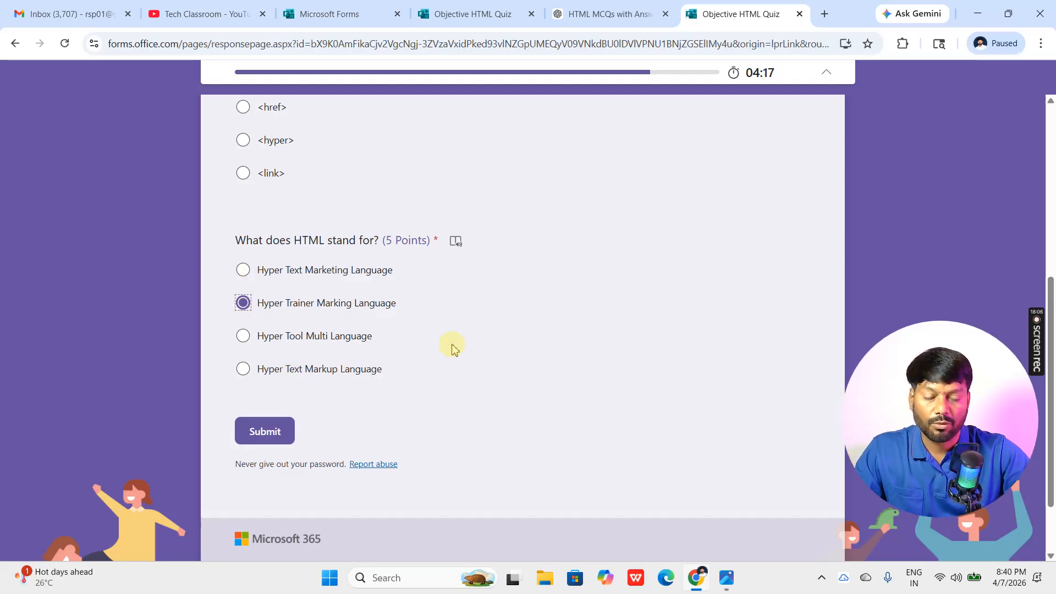
pyautogui.scroll(6, 454, 349)
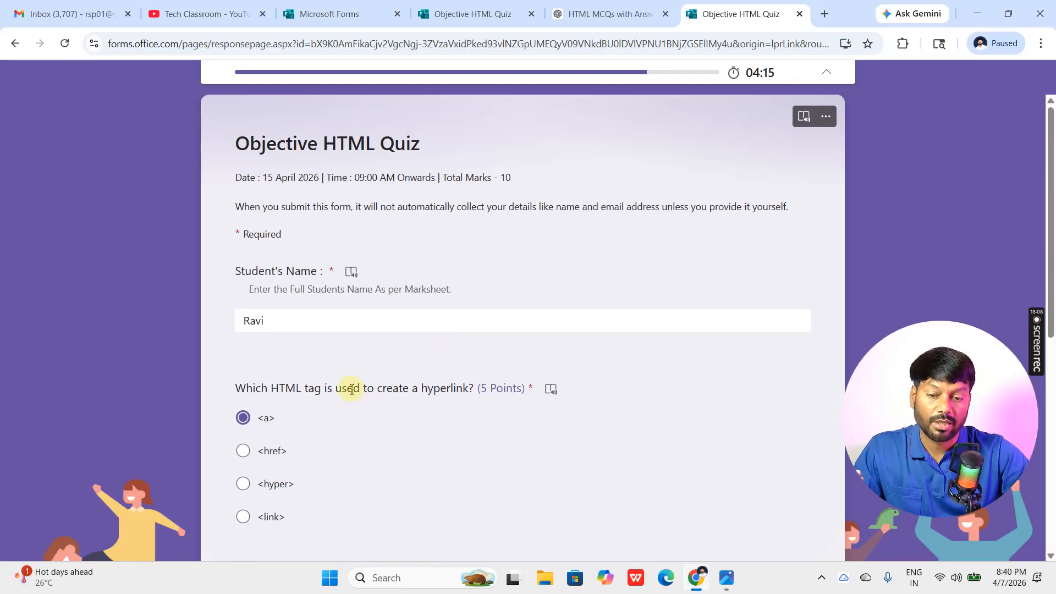
pyautogui.scroll(-5, 465, 448)
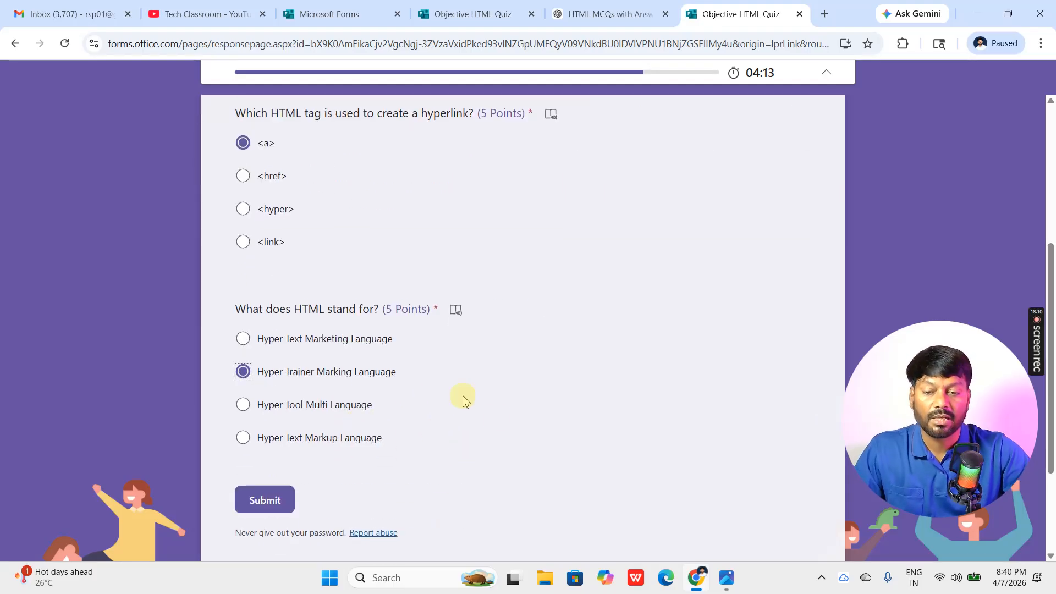
pyautogui.scroll(-3, 426, 441)
pyautogui.click(278, 362)
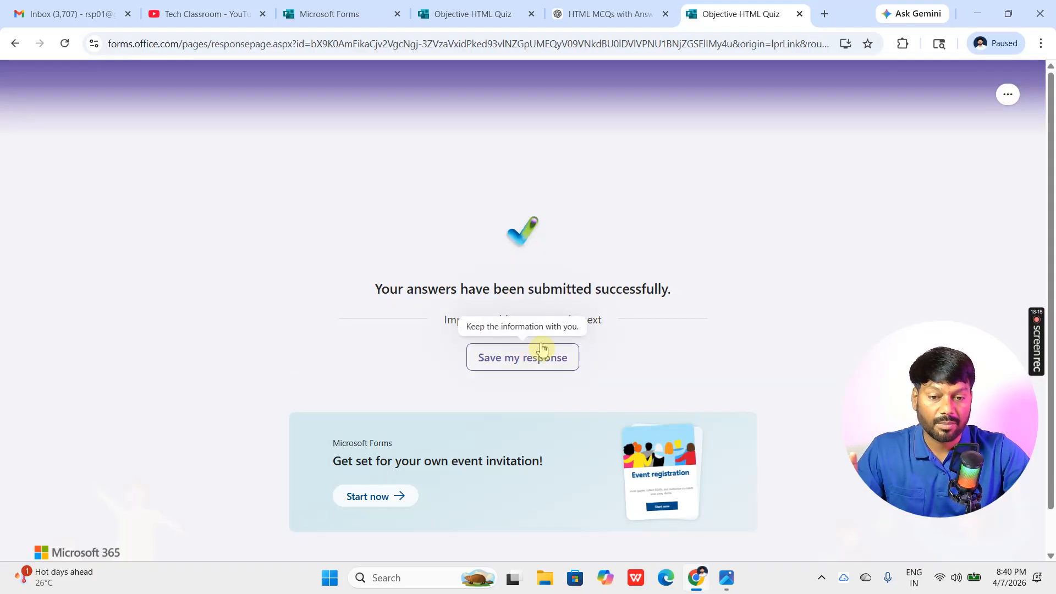
# Read the thank-you message and save the submitted response to the Forms account
pyautogui.moveTo(382, 290); pyautogui.dragTo(653, 302)
pyautogui.click(765, 252)
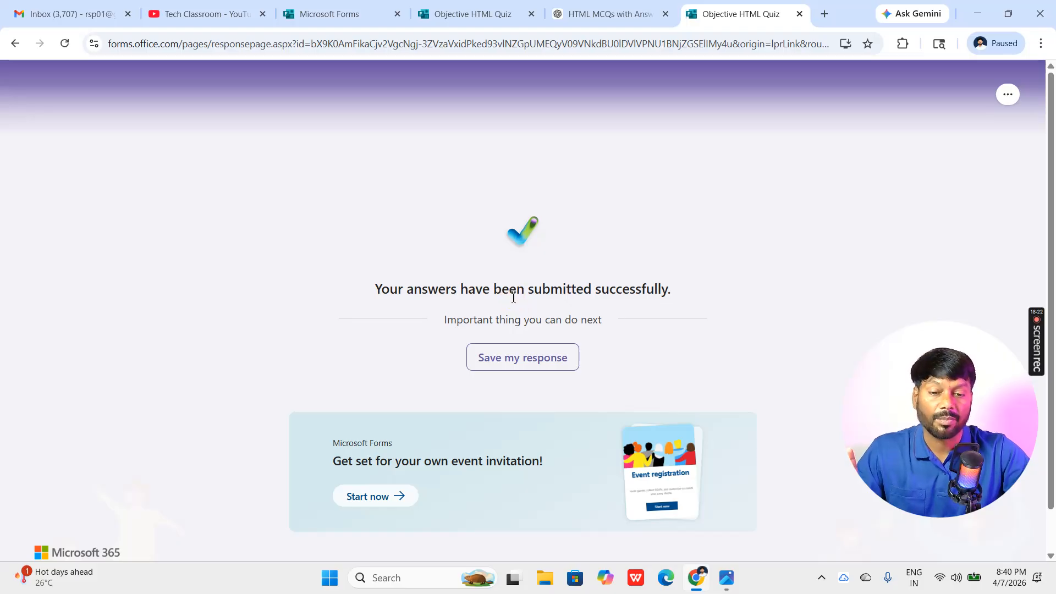
pyautogui.click(539, 367)
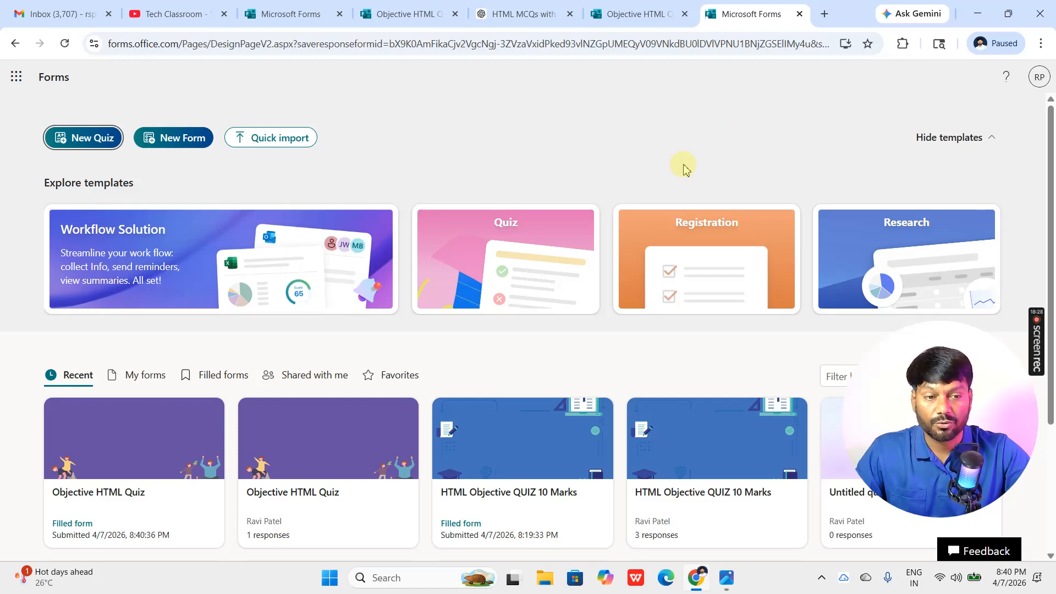
# Return to the quiz's presentation view and close it to get back to the quiz editor
pyautogui.click(623, 11)
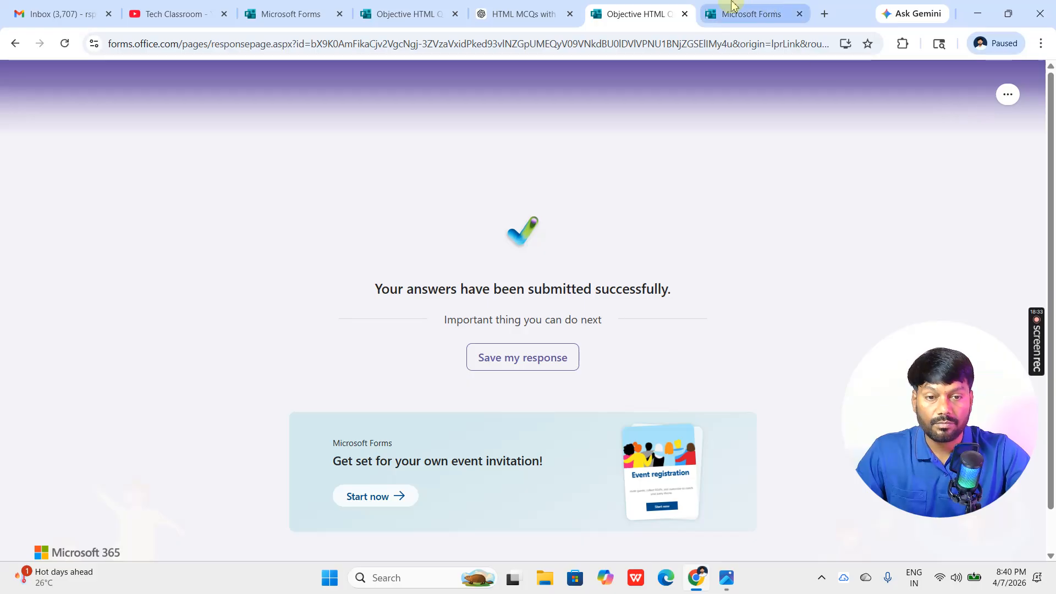
pyautogui.click(759, 12)
pyautogui.click(432, 8)
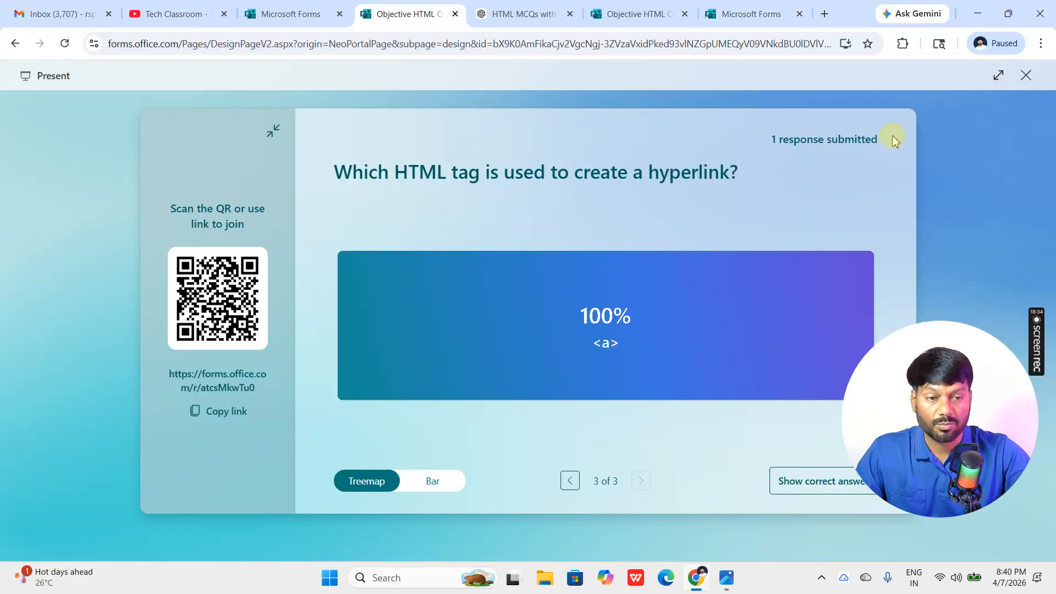
pyautogui.click(1026, 75)
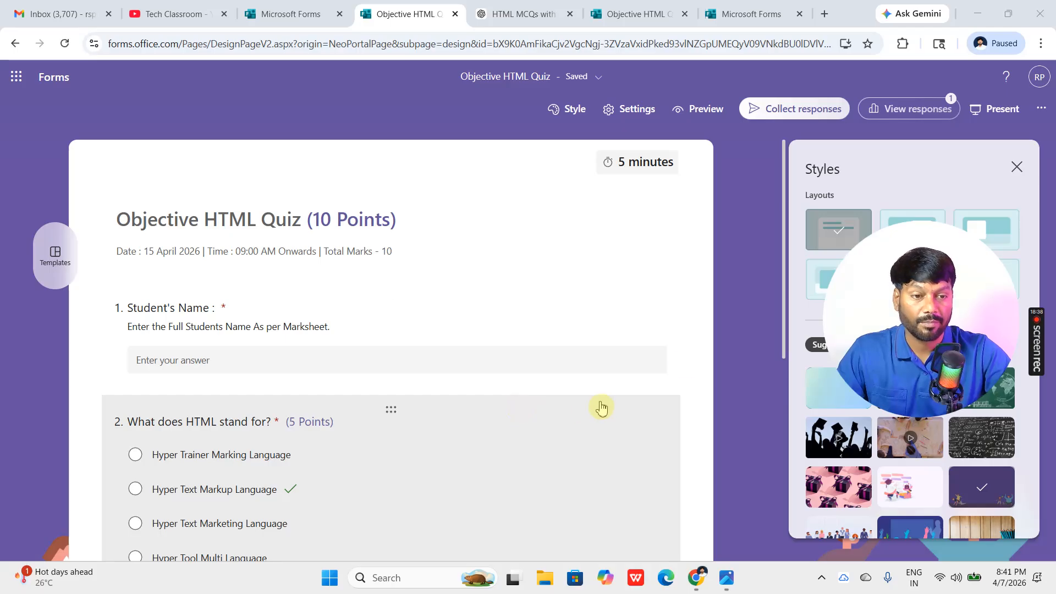
# Open the quiz's responses overview and review the response count, average score, average time and per-question answer charts
pyautogui.click(931, 117)
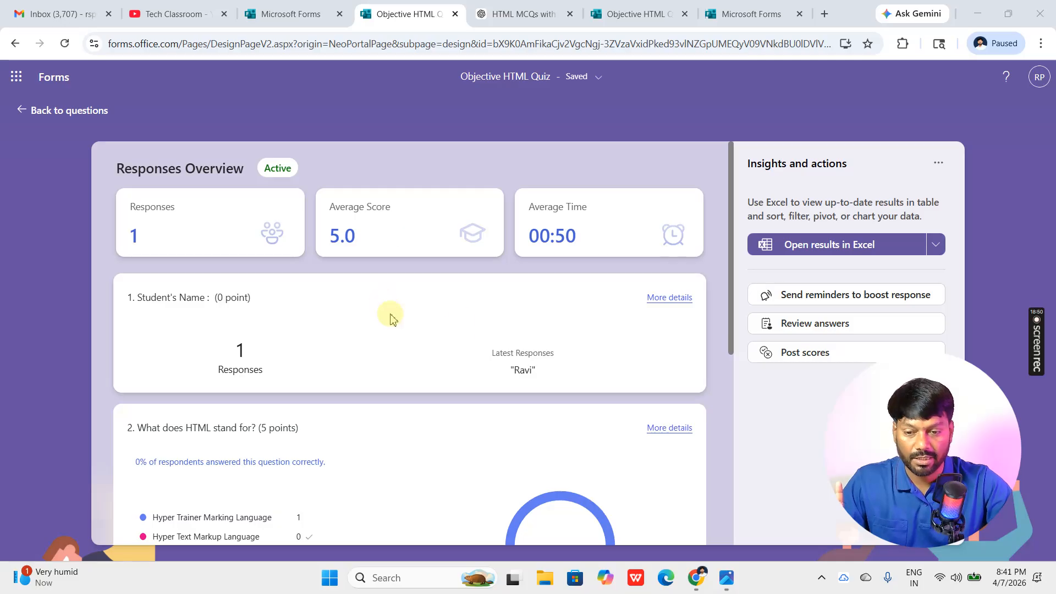
pyautogui.doubleClick(570, 244)
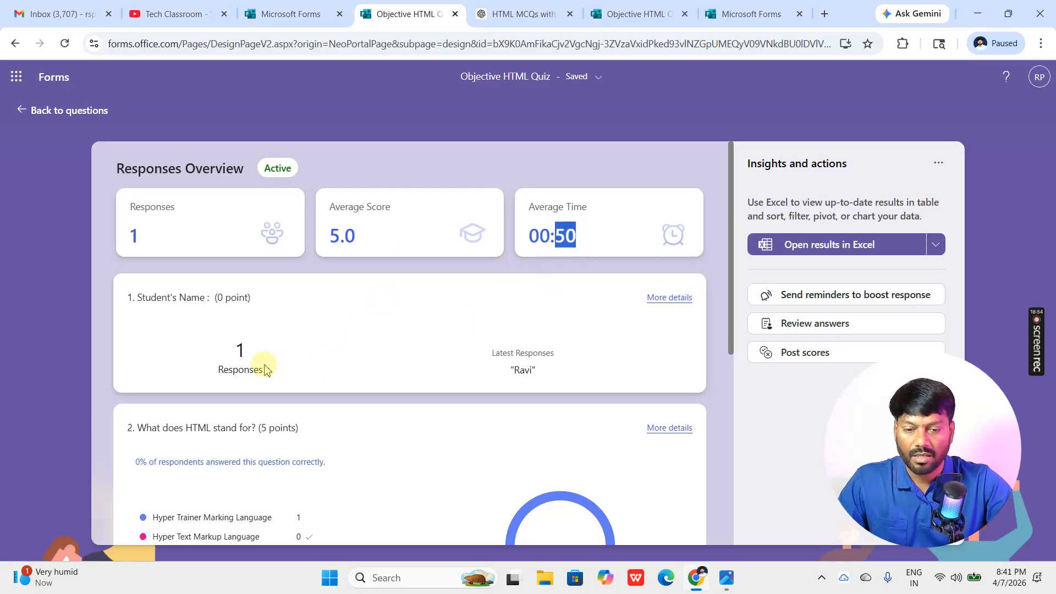
pyautogui.scroll(-4, 486, 368)
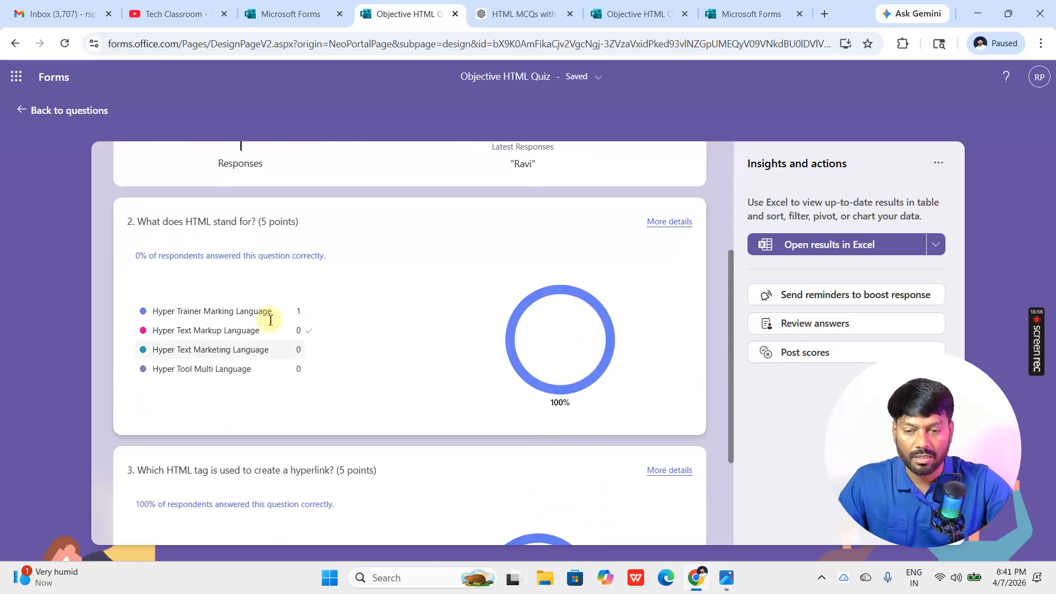
pyautogui.scroll(-3, 483, 372)
pyautogui.scroll(7, 469, 420)
pyautogui.moveTo(899, 462); pyautogui.dragTo(494, 393)
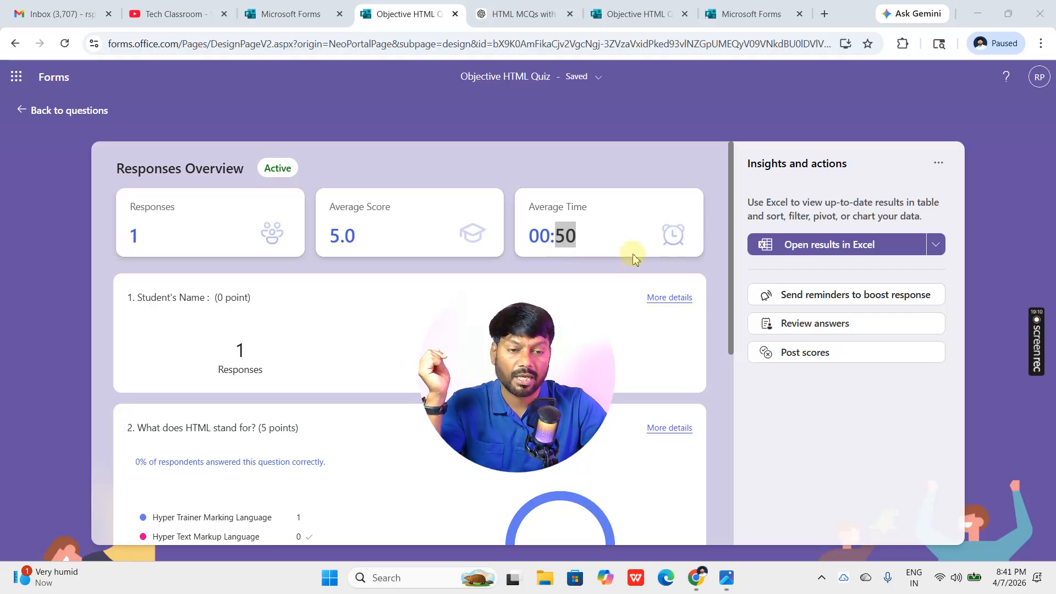
# Open the quiz results in Excel and examine the response row across all columns, including the Total points value
pyautogui.click(845, 250)
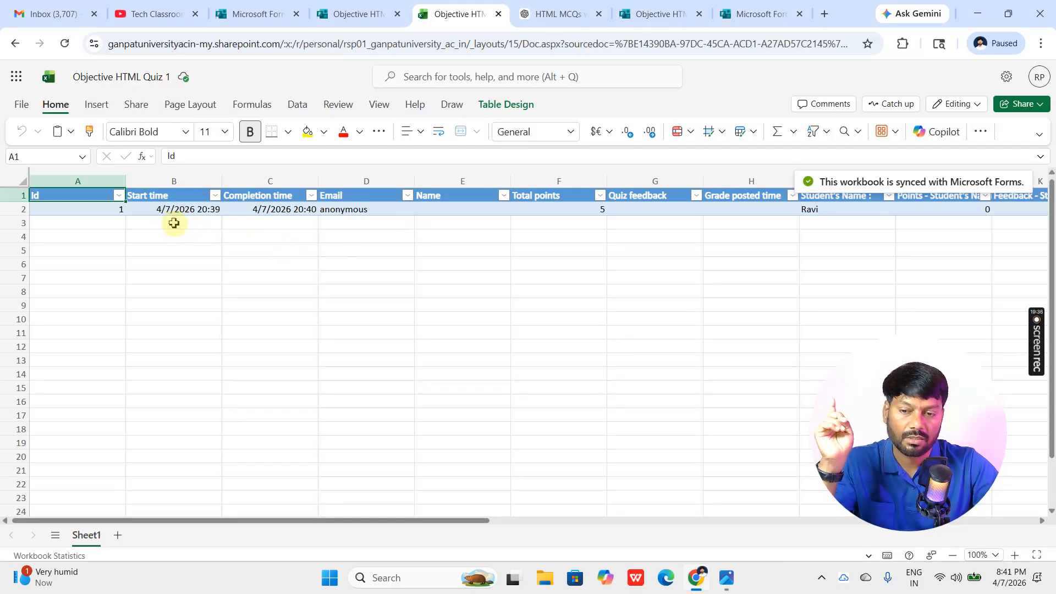
pyautogui.moveTo(369, 516); pyautogui.dragTo(637, 530)
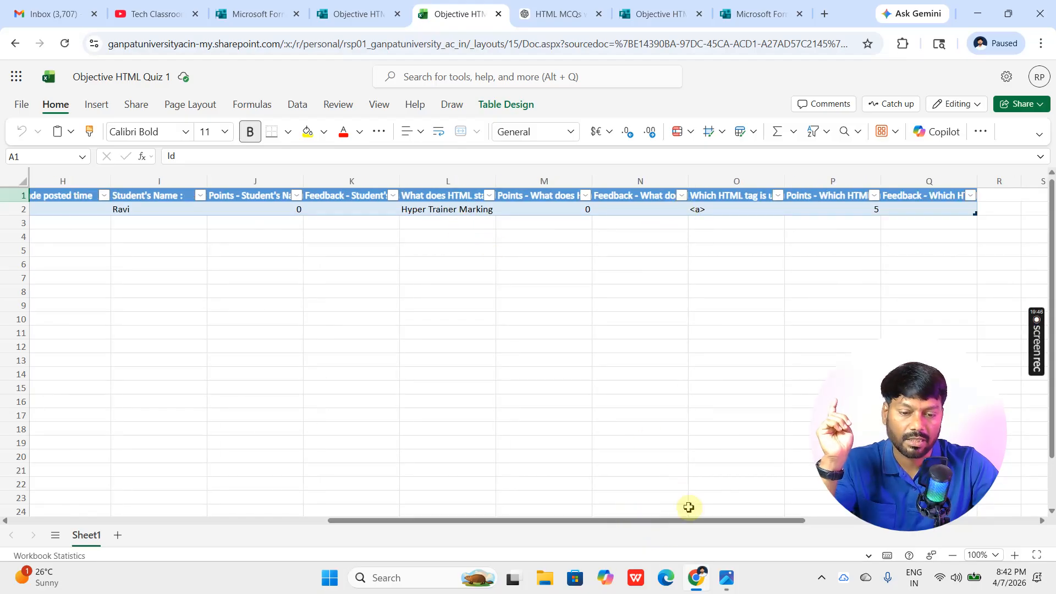
pyautogui.moveTo(695, 522); pyautogui.dragTo(290, 537)
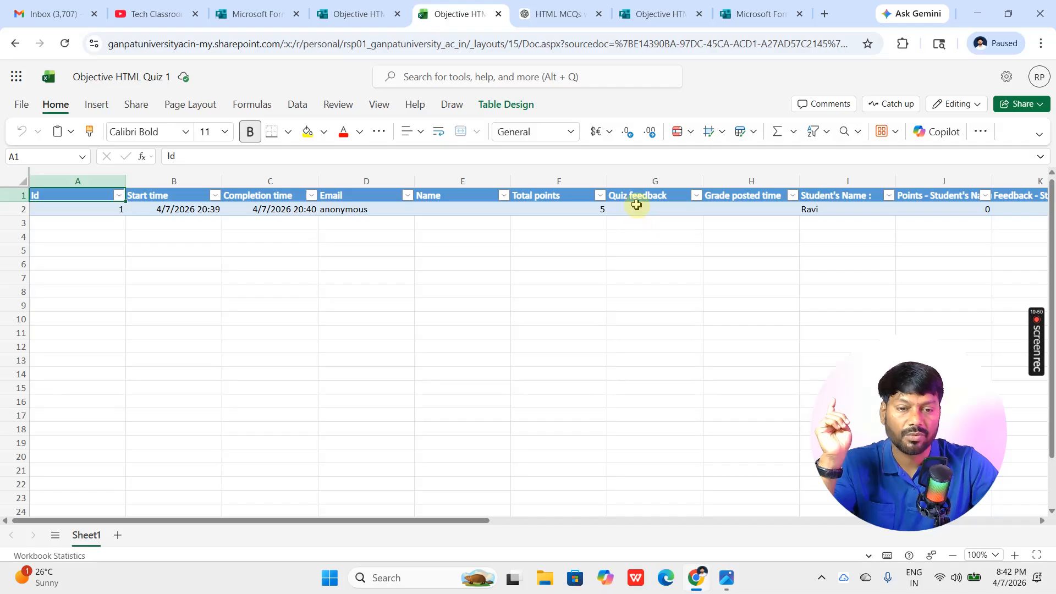
pyautogui.click(636, 204)
pyautogui.click(572, 214)
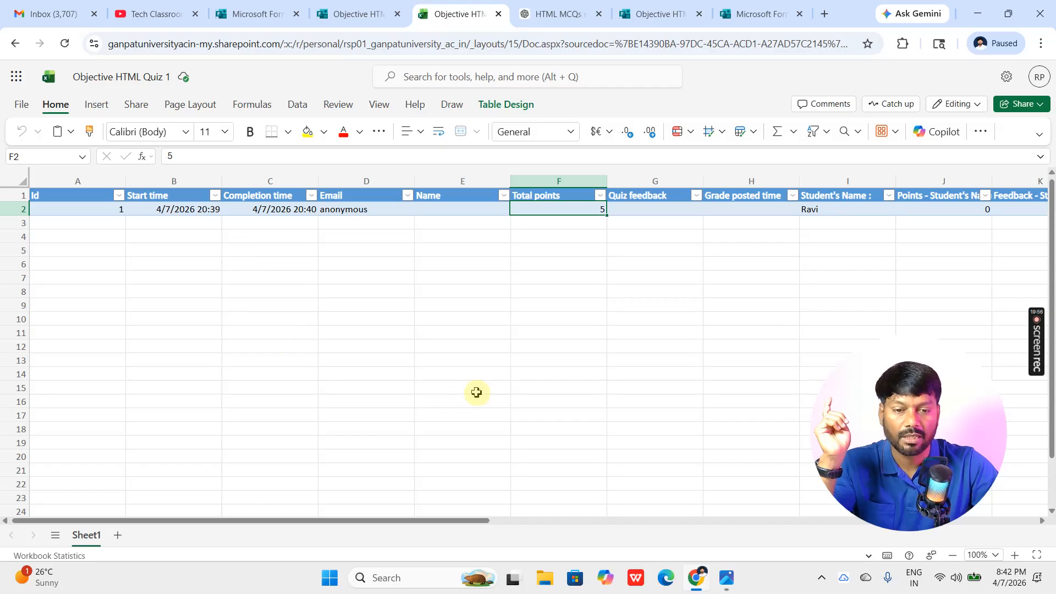
pyautogui.moveTo(396, 520); pyautogui.dragTo(297, 542)
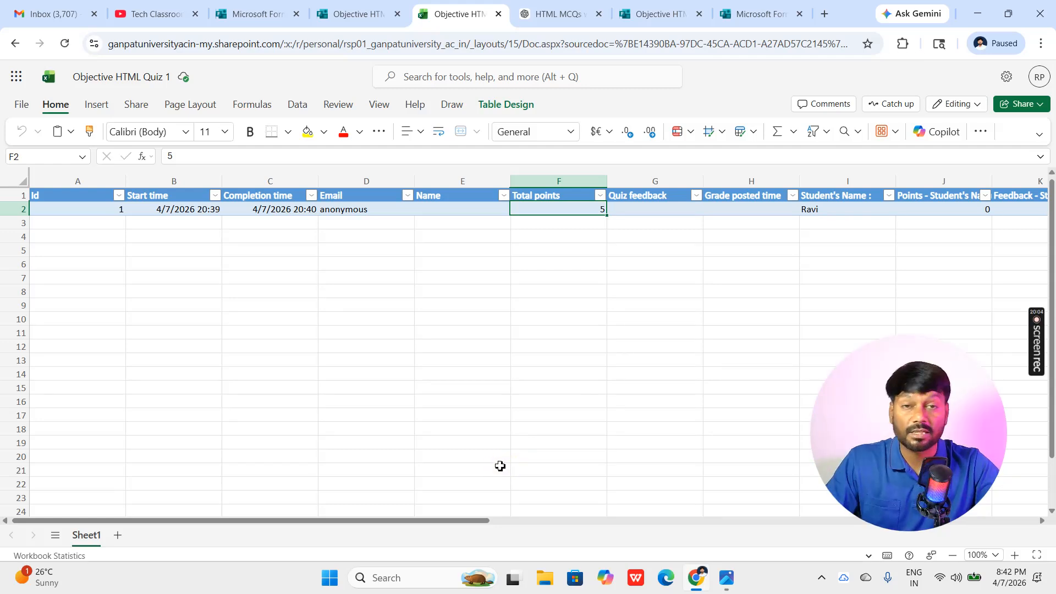
# Check the submission confirmation page and the filled quiz among the recent forms, and return to the Excel results workbook
pyautogui.click(556, 13)
pyautogui.click(646, 13)
pyautogui.click(740, 11)
pyautogui.click(660, 5)
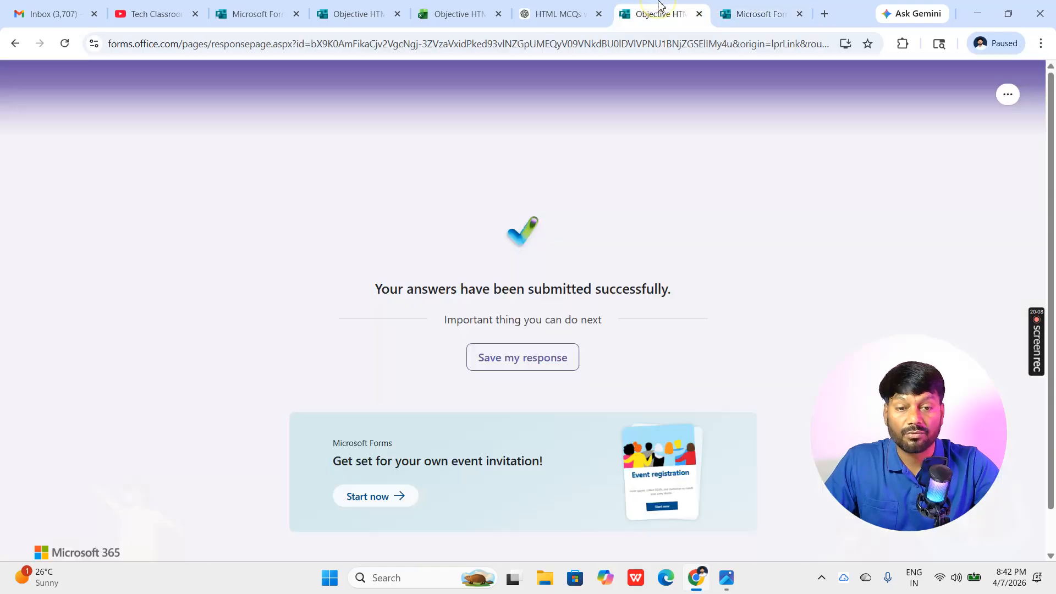
pyautogui.click(742, 14)
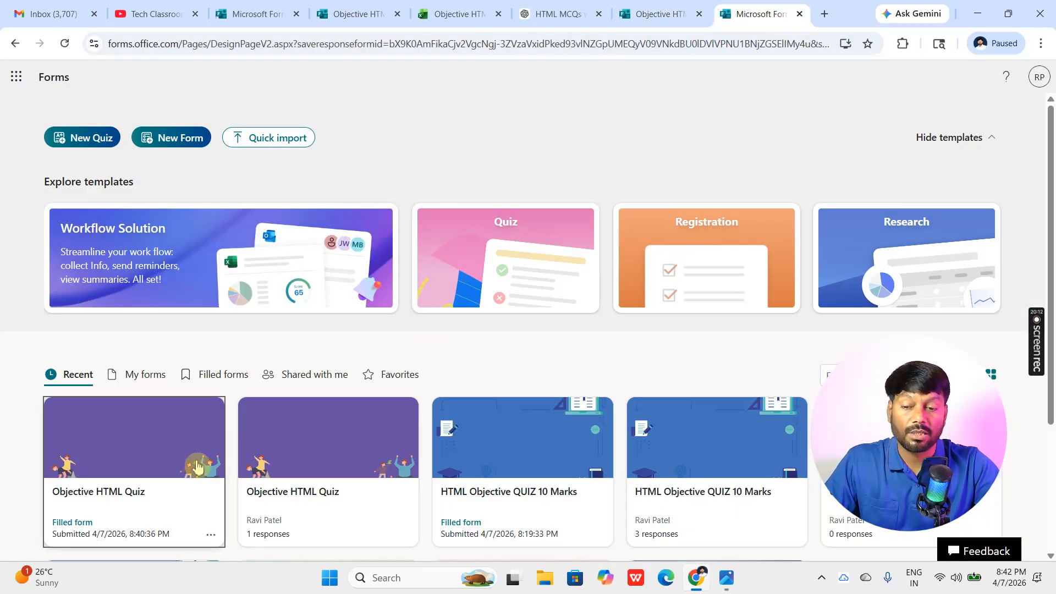
pyautogui.click(140, 457)
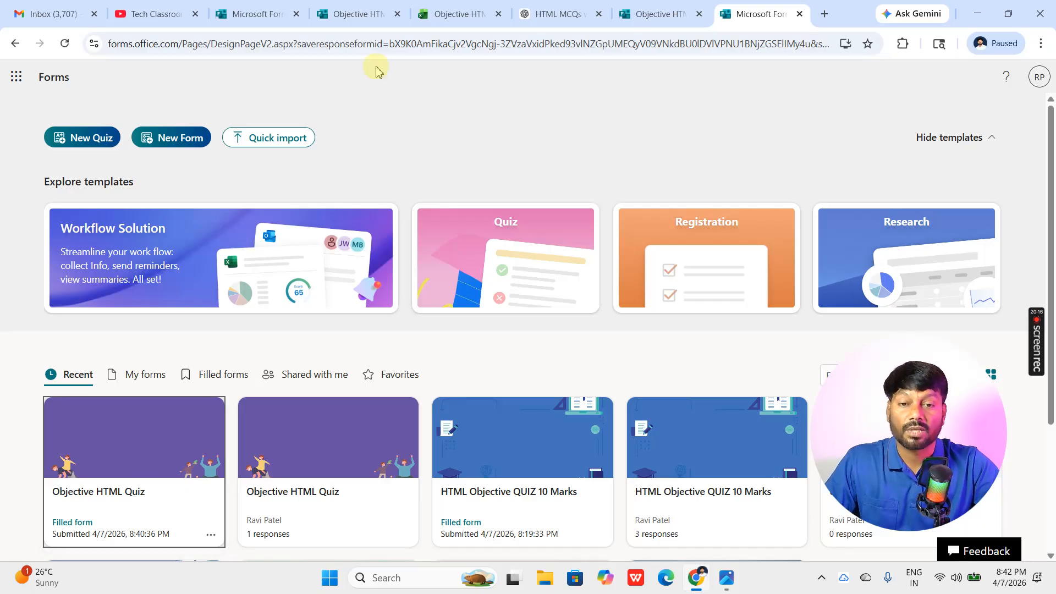
pyautogui.click(462, 8)
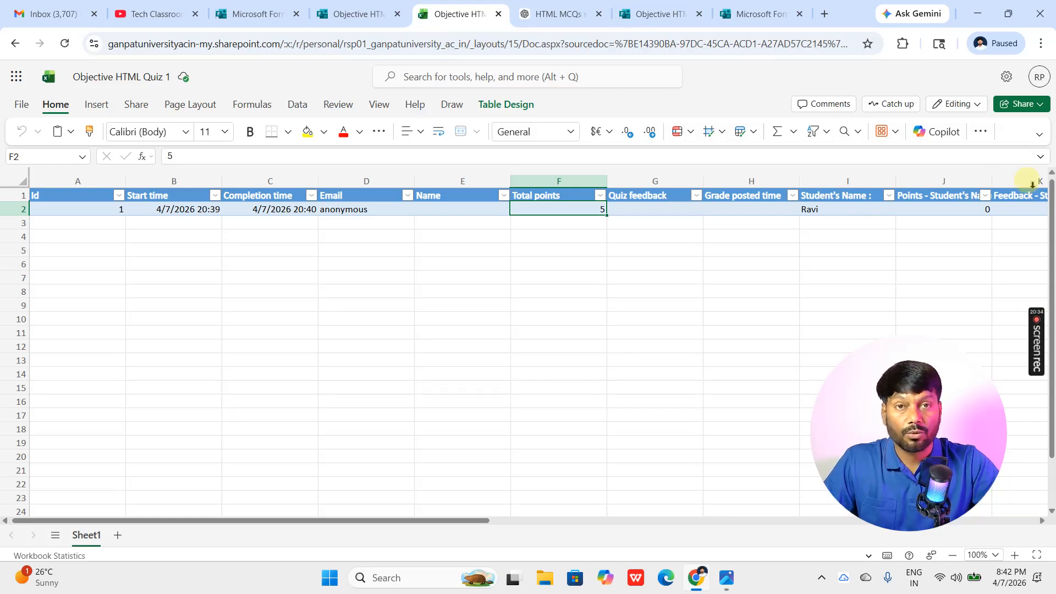
pyautogui.moveTo(1035, 371)
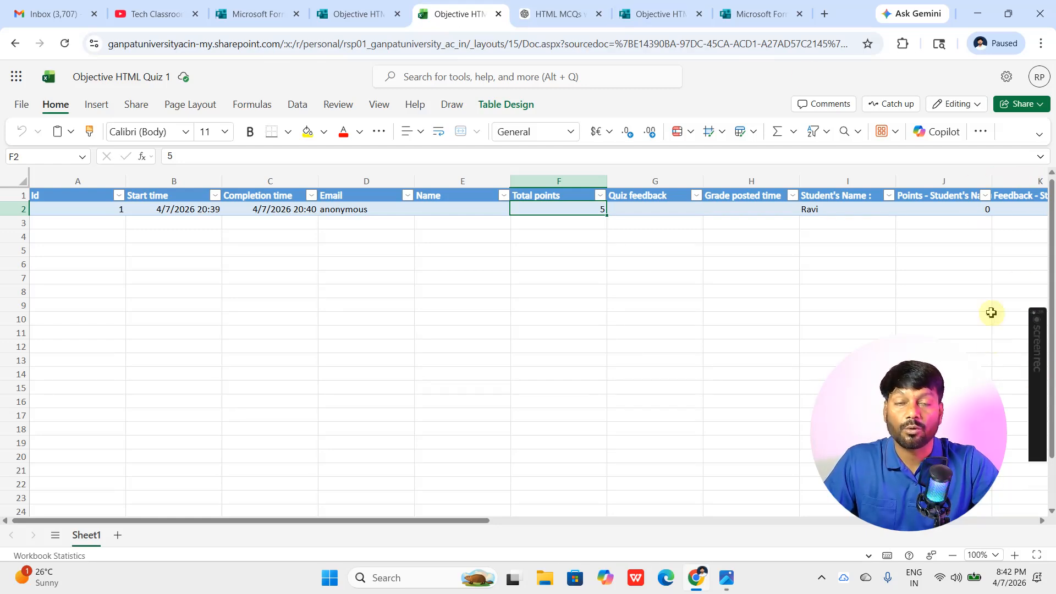